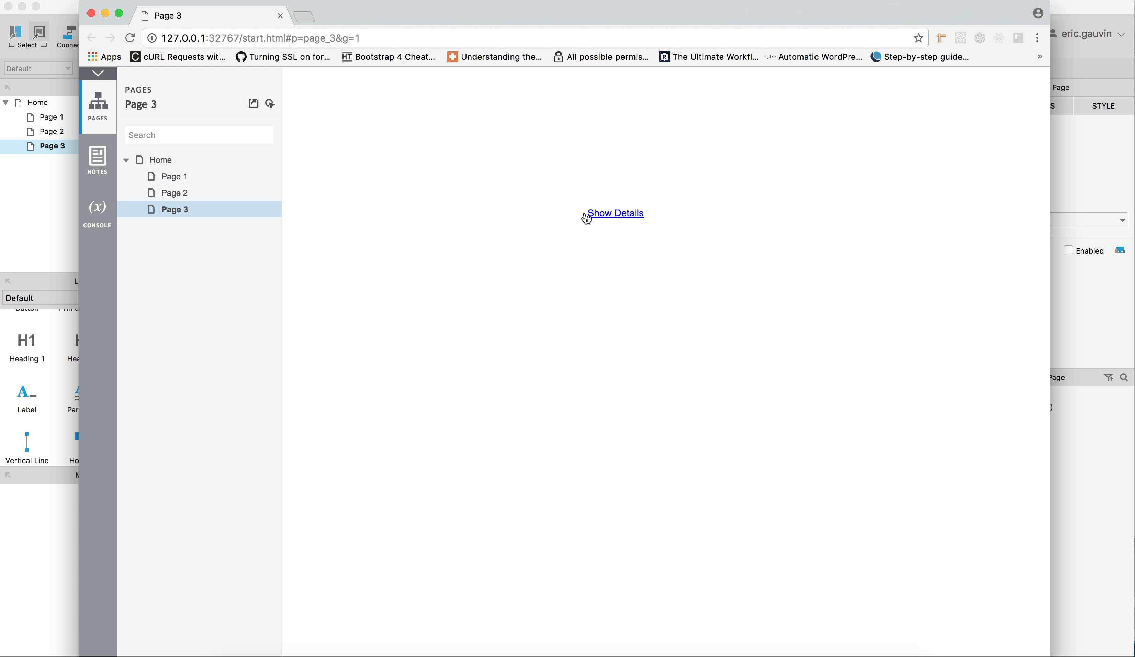
Step: Test the Show Details and Hide Details toggle on the Page 3 preview, and return to the Axure RP project
click(598, 220)
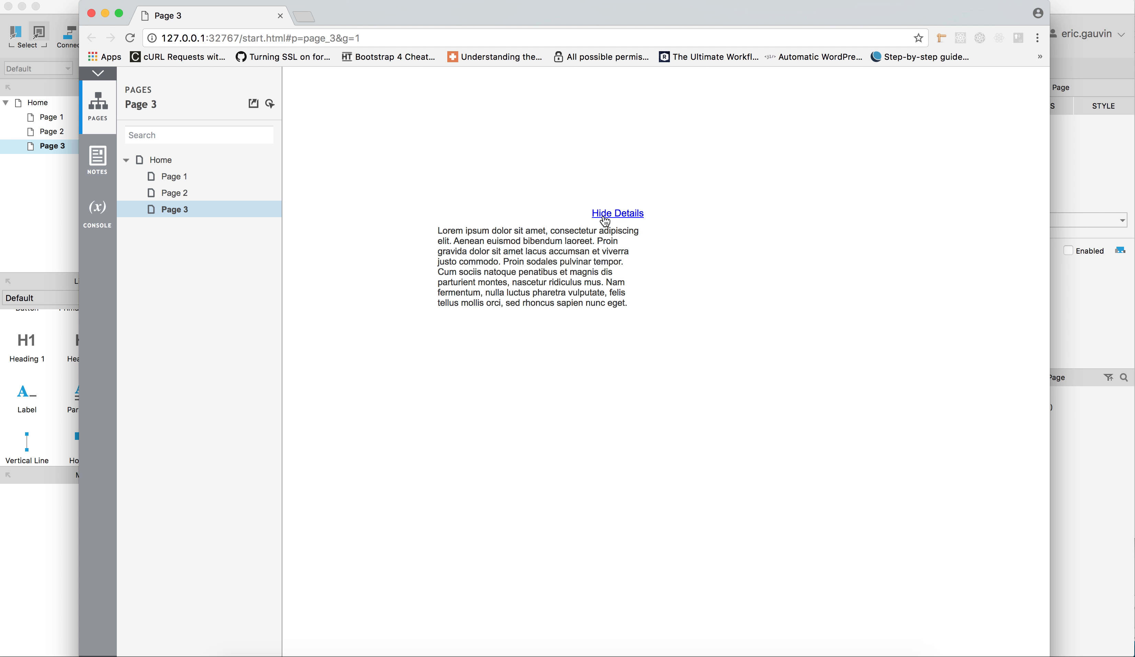
click(629, 221)
click(633, 220)
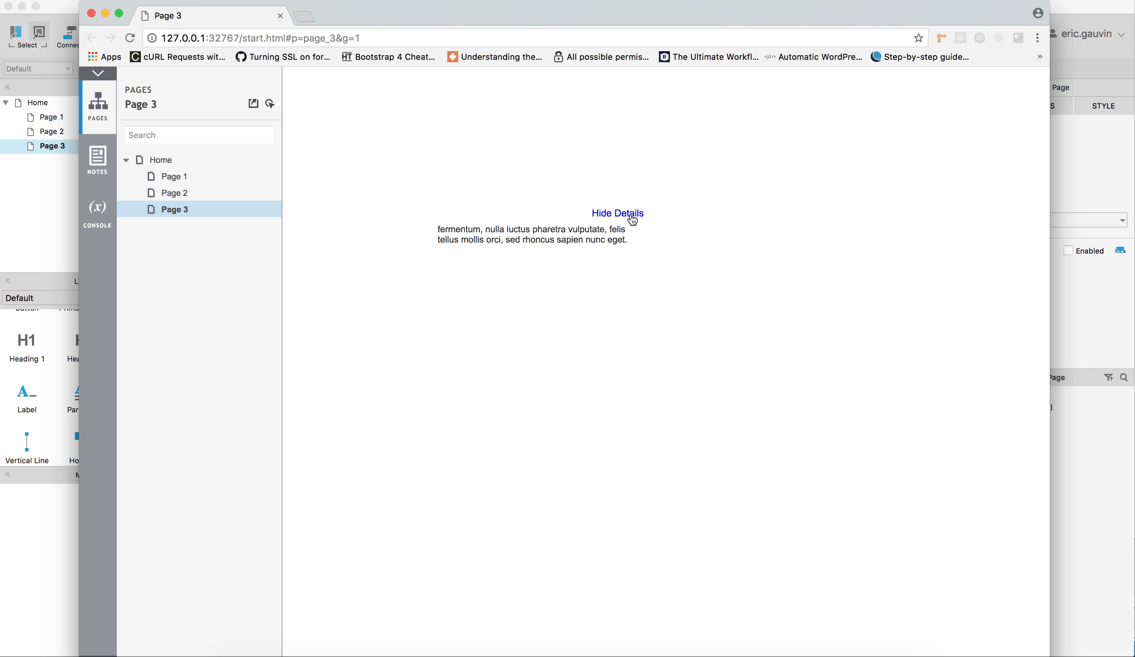
click(615, 221)
click(609, 220)
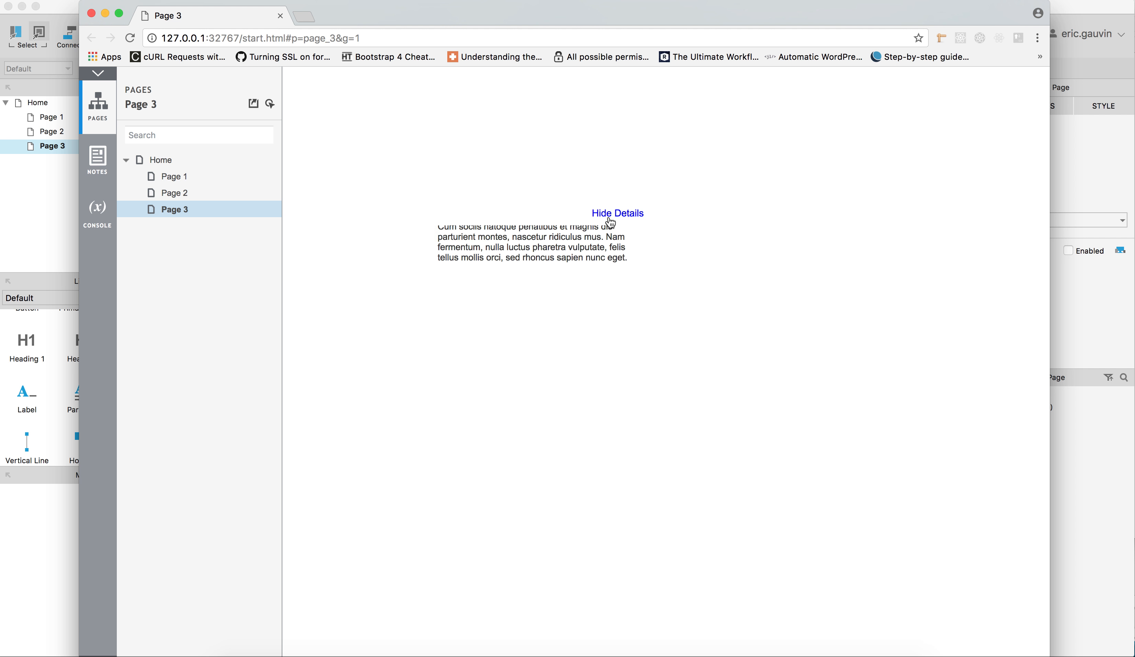
click(615, 218)
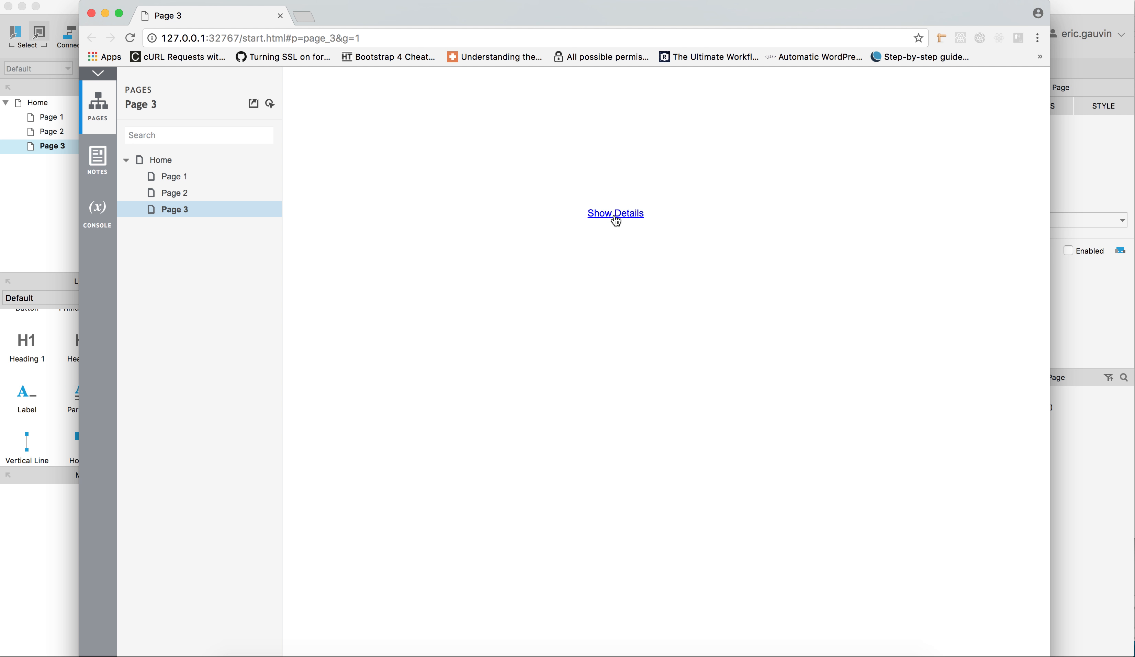
click(635, 220)
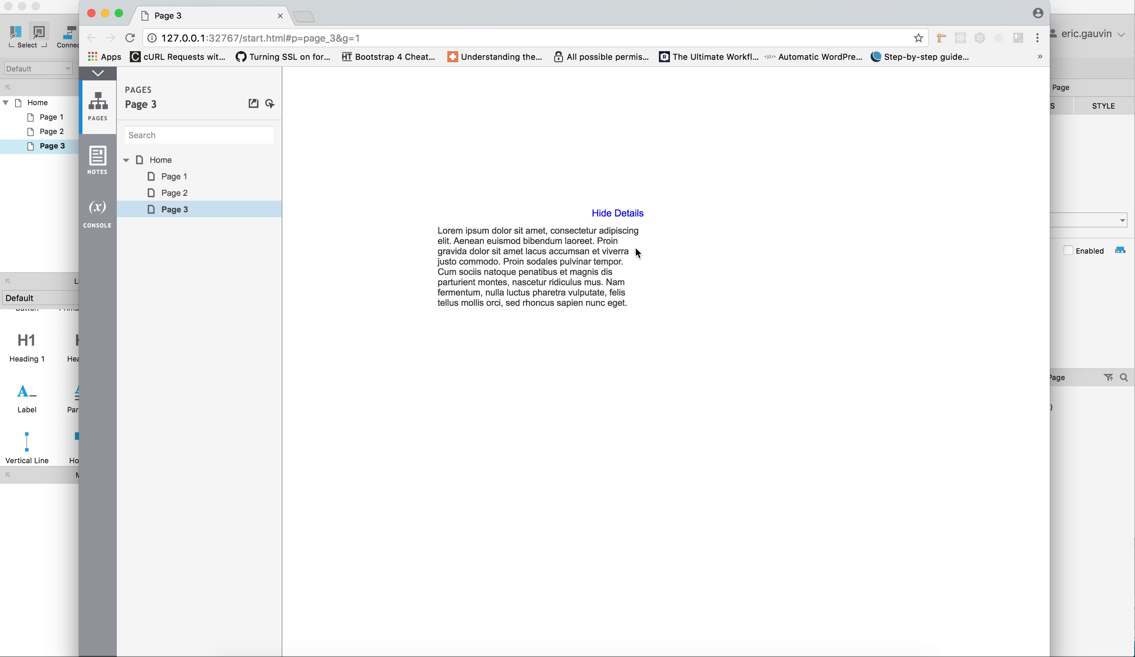
click(91, 14)
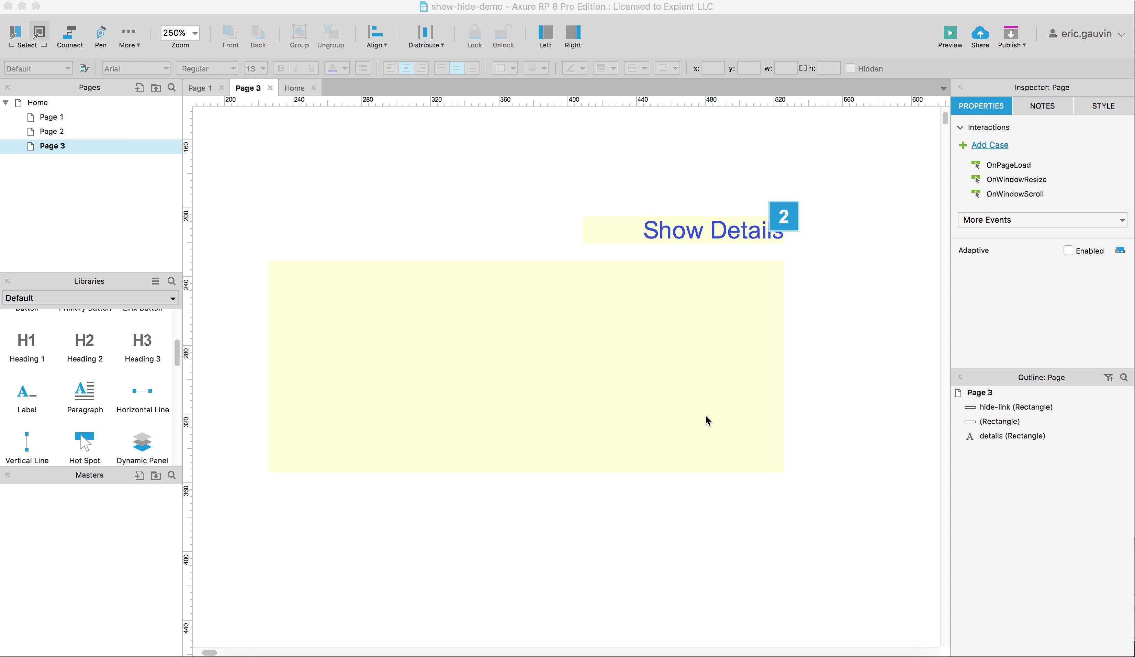
click(458, 256)
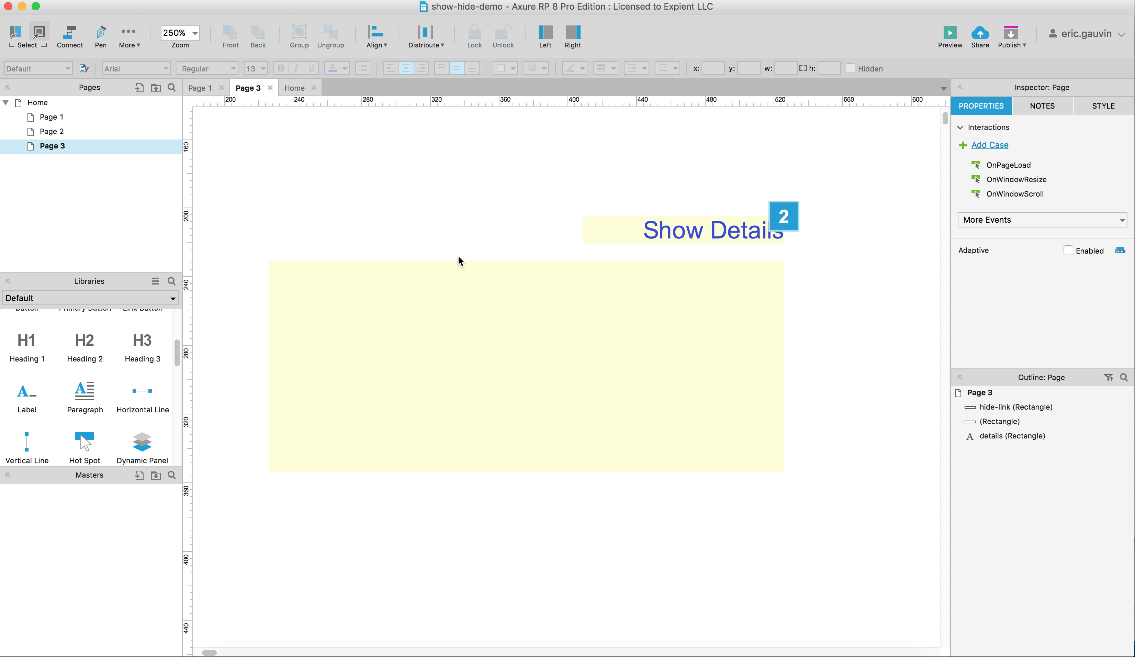
Step: Open Page 1 and place a Paragraph widget on its canvas
click(48, 118)
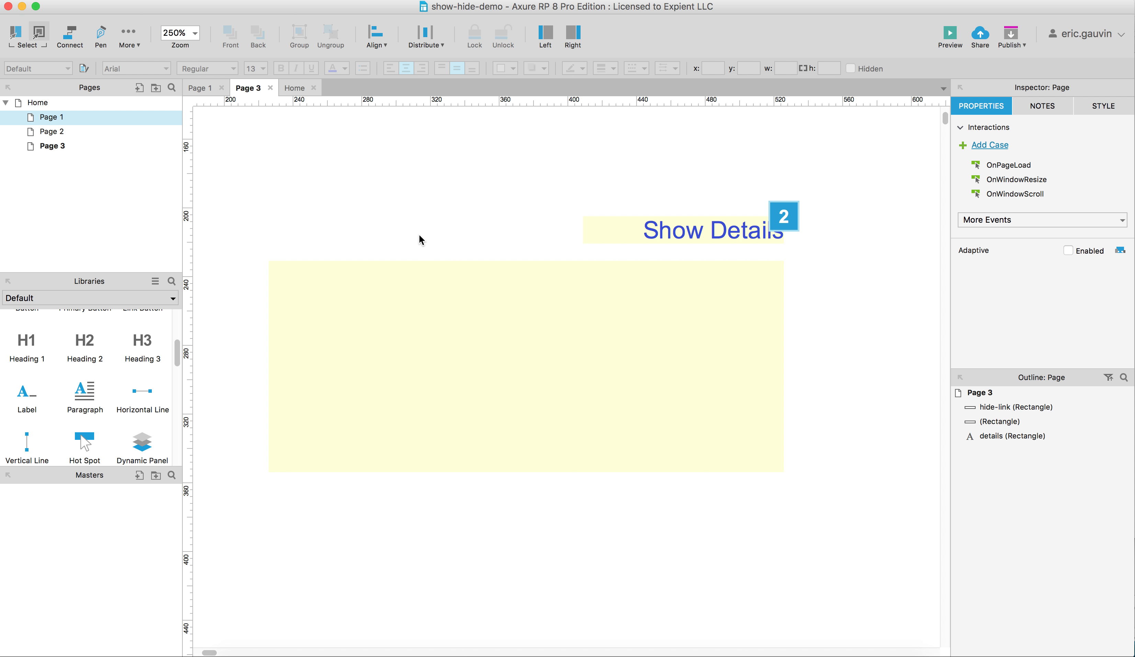
drag(85, 401, 413, 263)
click(500, 372)
click(475, 316)
Step: Place a Label above the paragraph at about x 420, y 160 with the text "Show Details"
drag(31, 400, 481, 219)
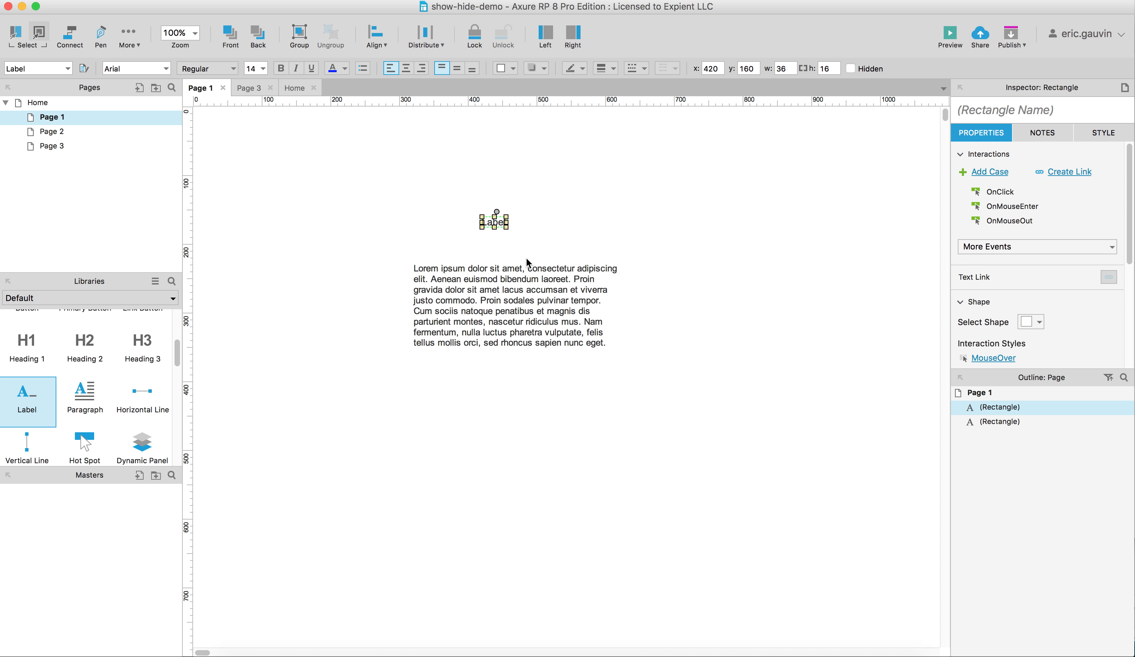
click(489, 223)
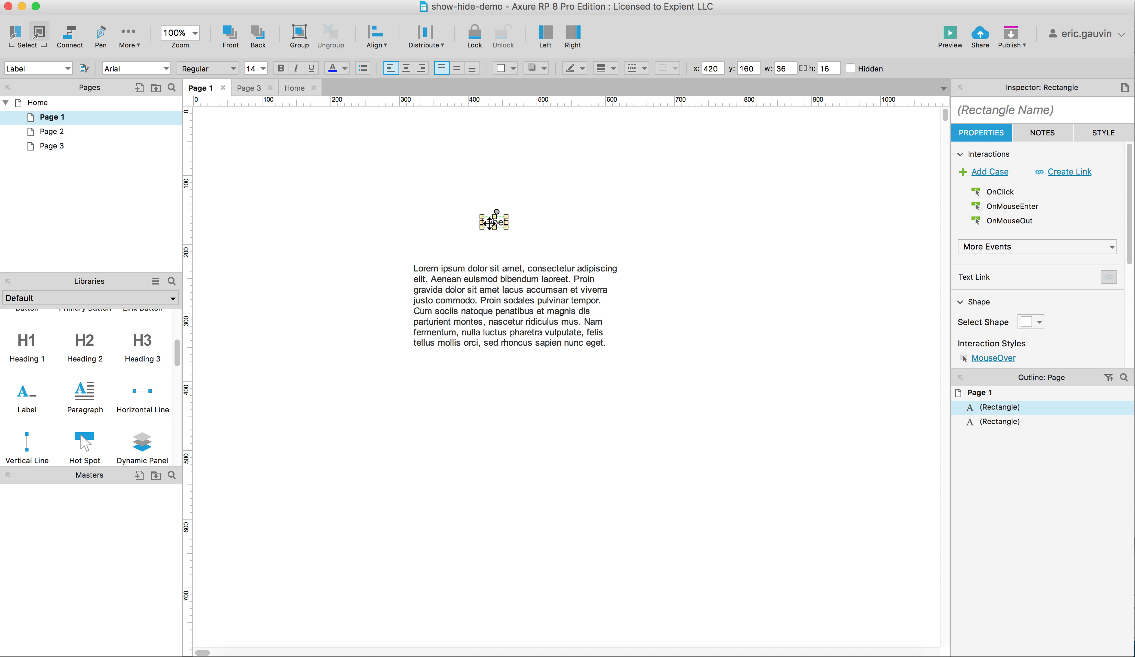
double_click(489, 222)
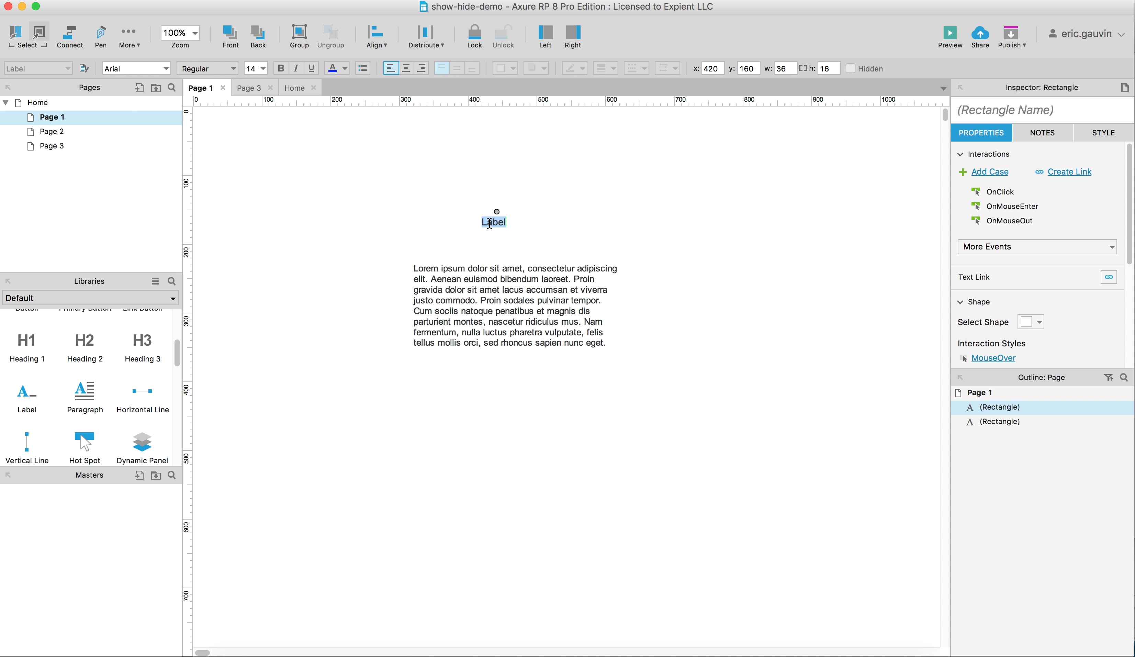
text(Show Details)
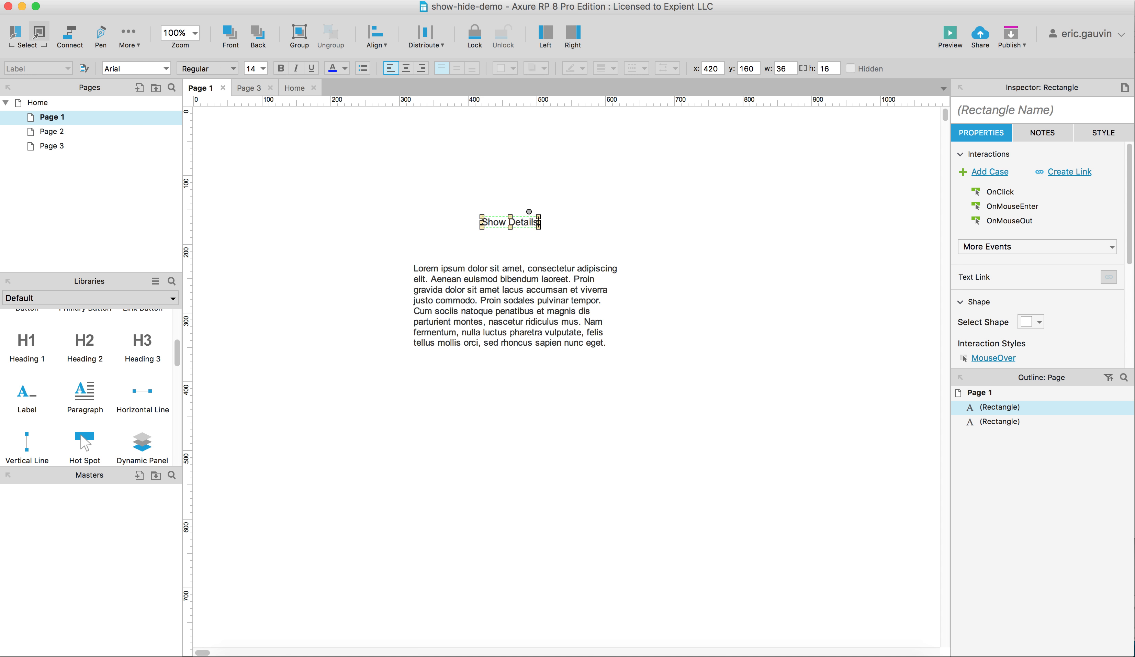
click(552, 225)
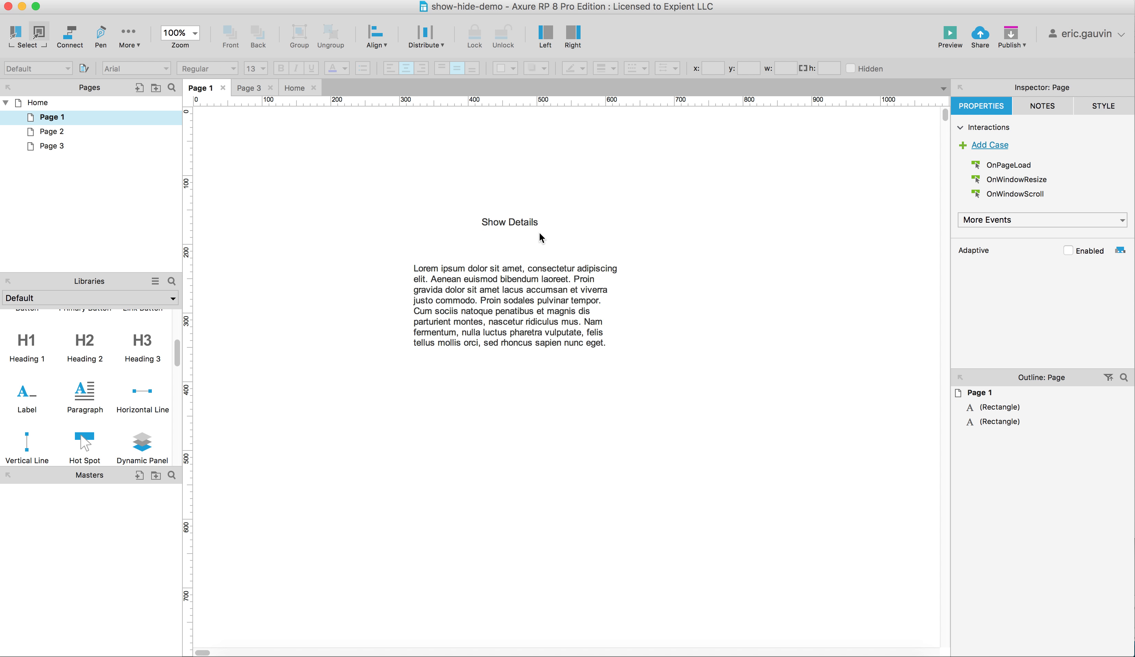
Step: Color the Show Details label blue and give it an underlined MouseOver style
click(522, 221)
click(332, 68)
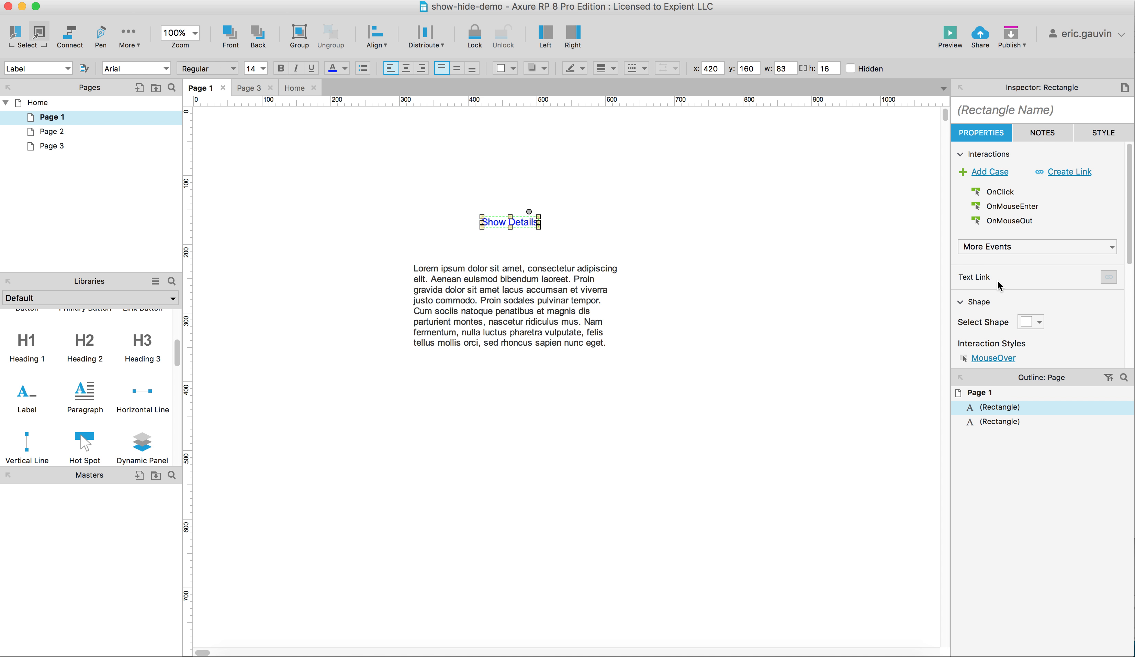
click(988, 357)
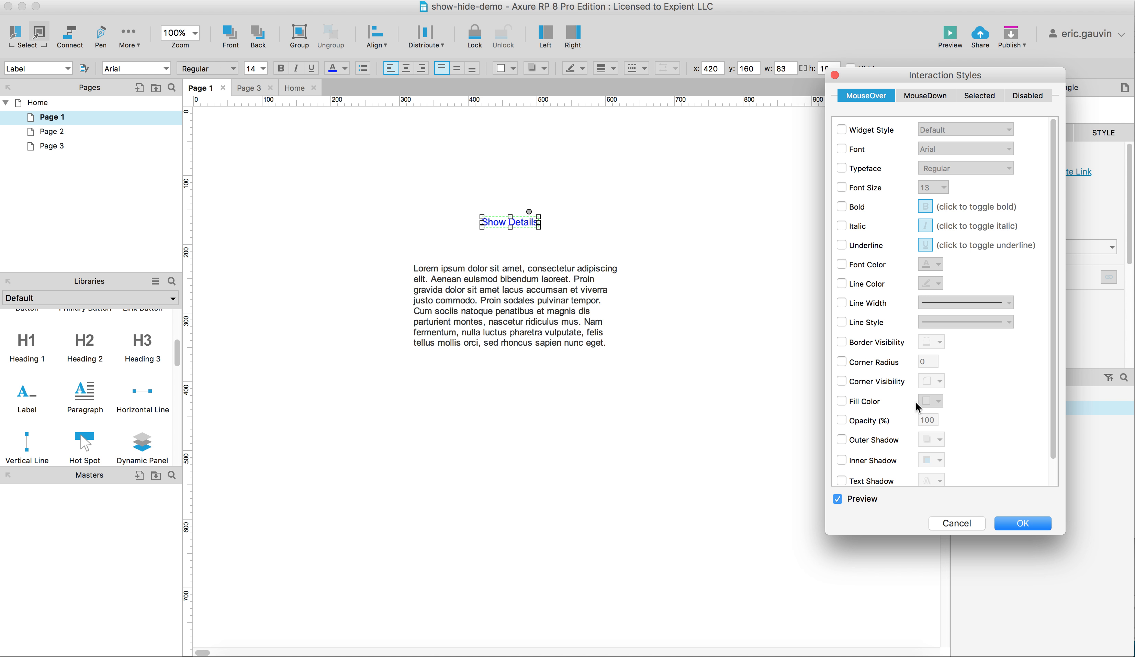
click(842, 246)
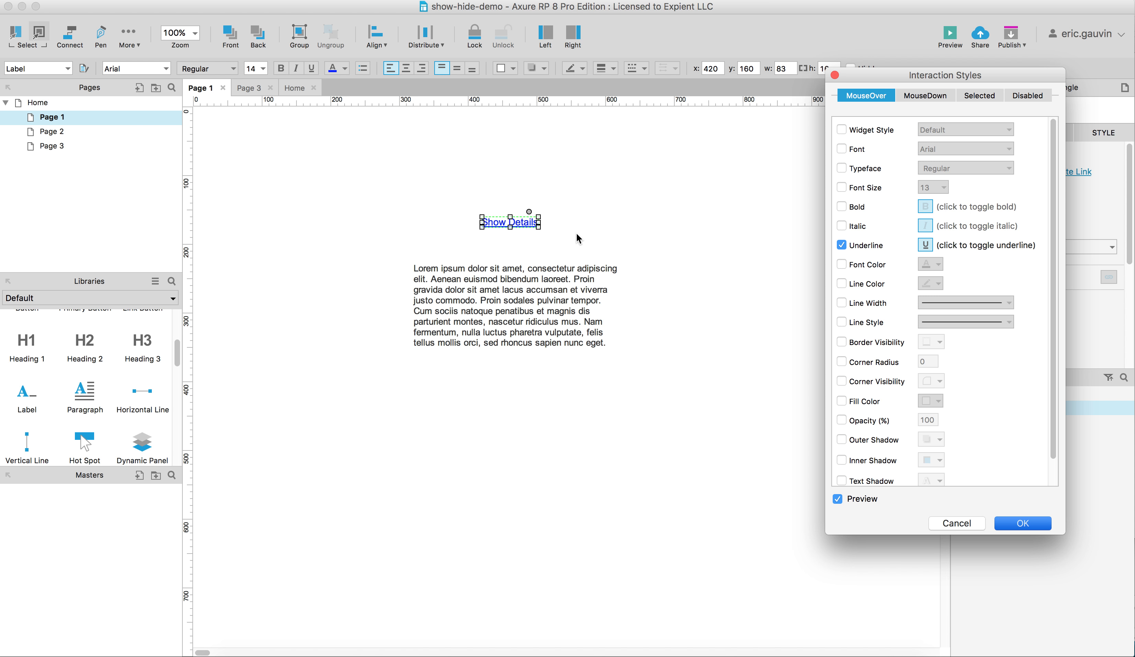
click(998, 526)
click(772, 372)
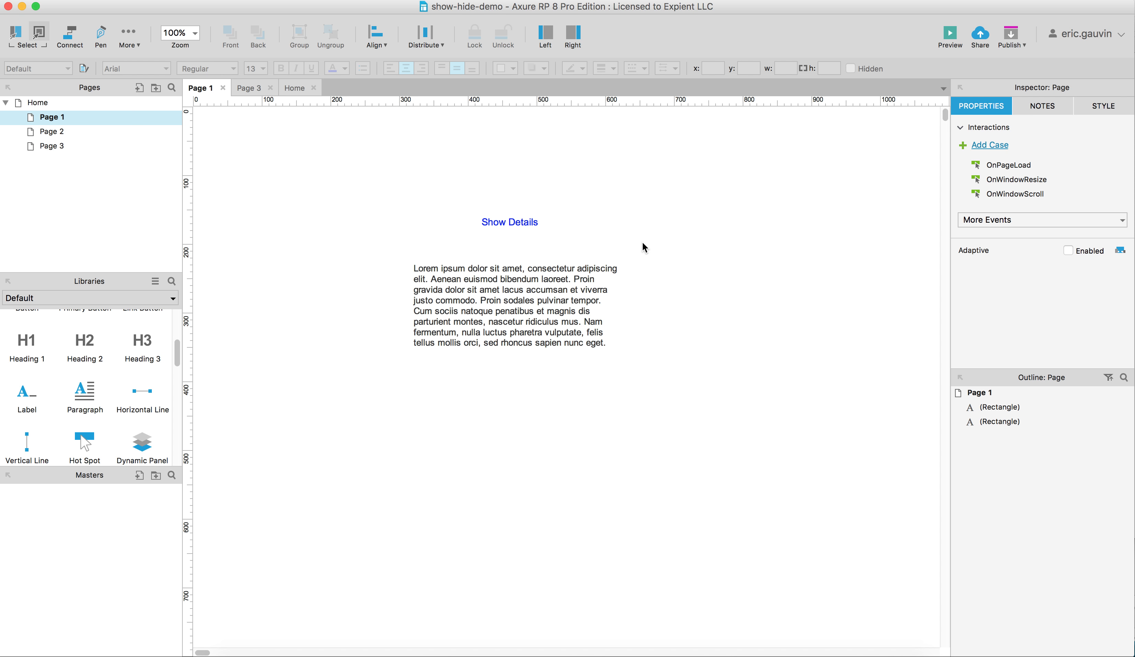
Step: Preview Page 1 in the browser to check the link styling, and close the preview
key(shift+super+p)
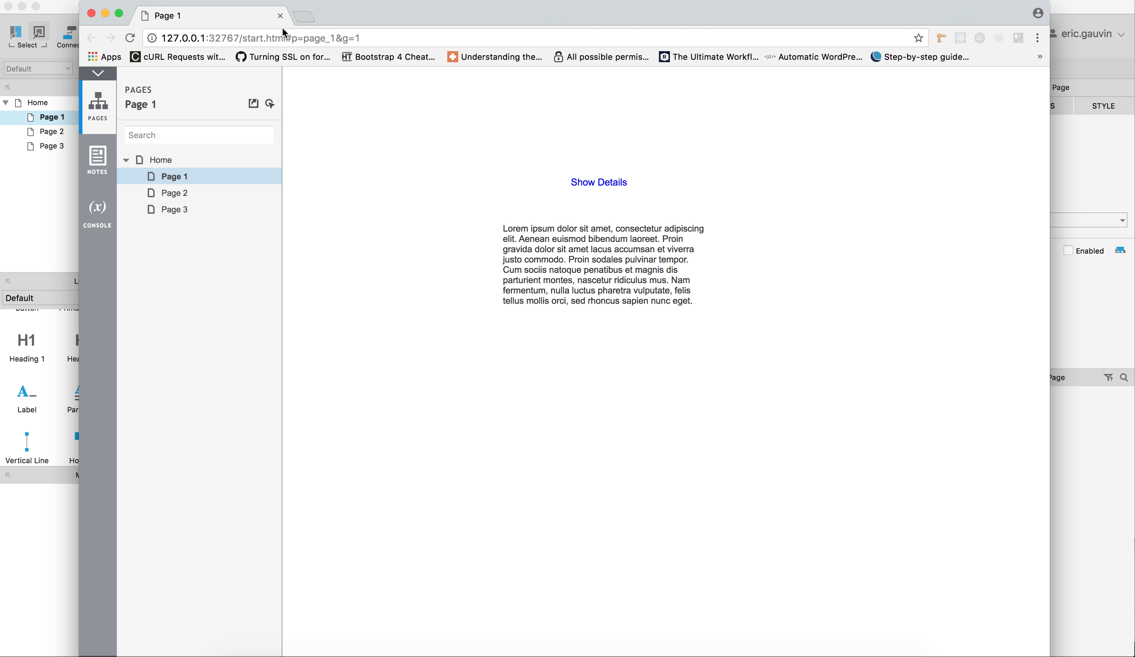
click(279, 16)
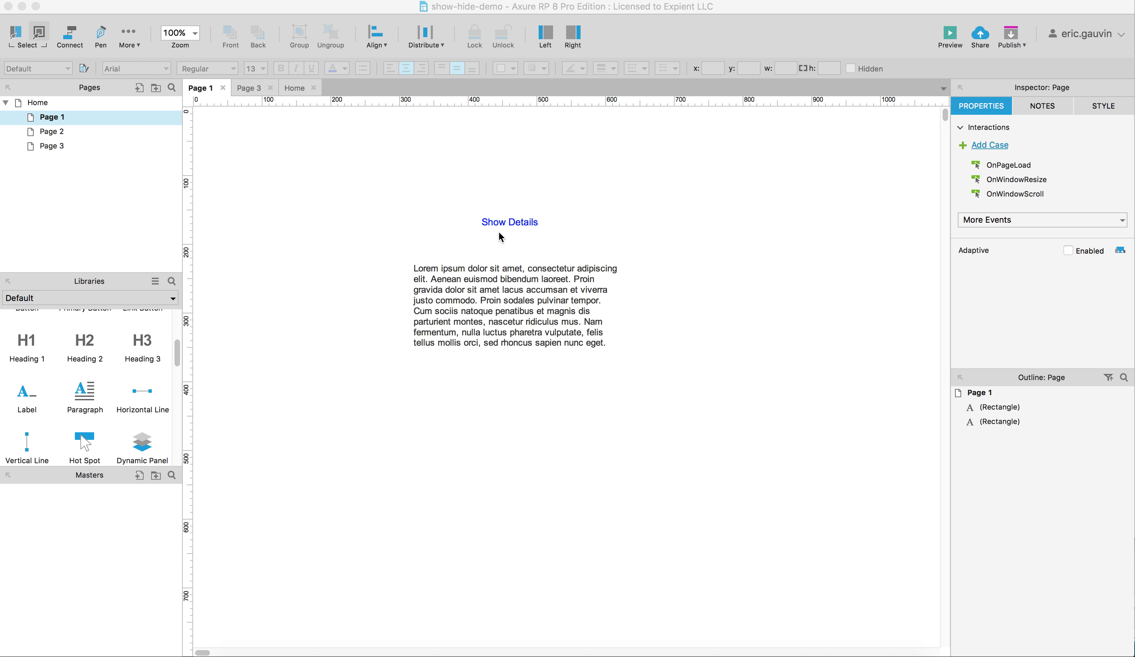
Step: Duplicate the Show Details label above itself at about x 420, y 116 and change the copy's text to "Hide Details"
click(519, 223)
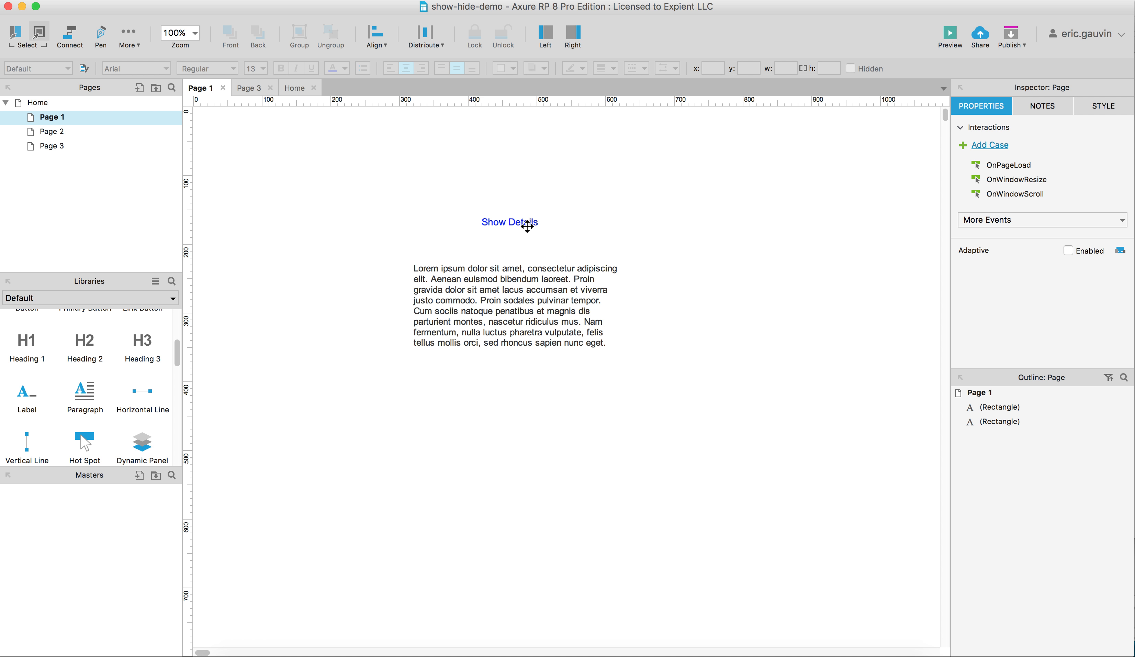
drag(521, 222, 512, 195)
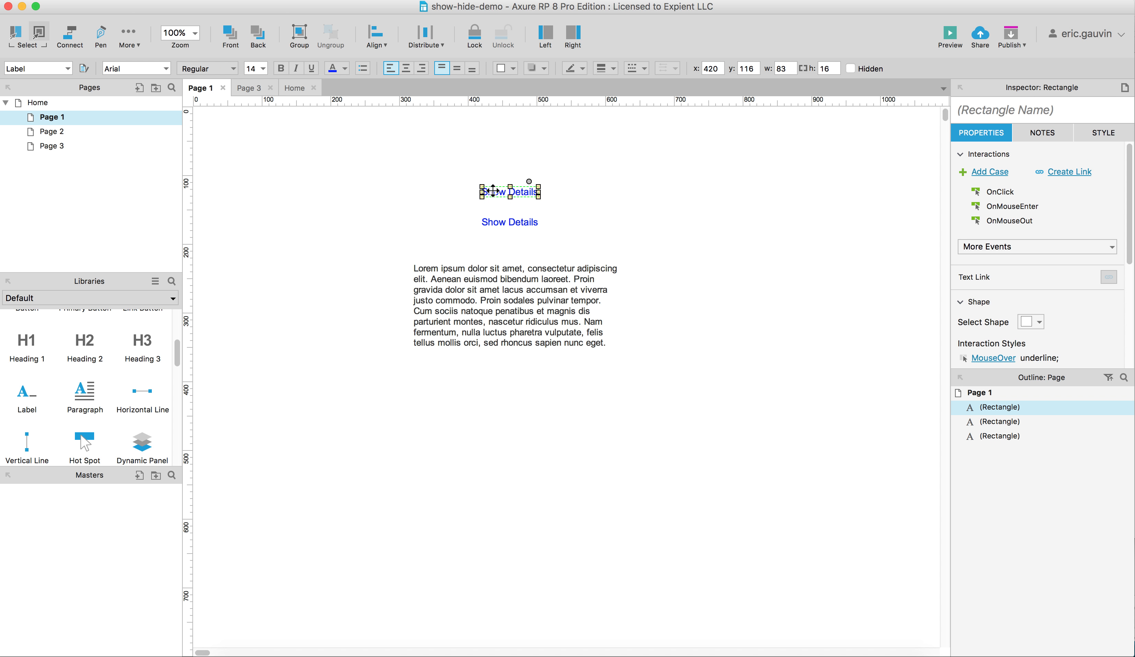
double_click(492, 191)
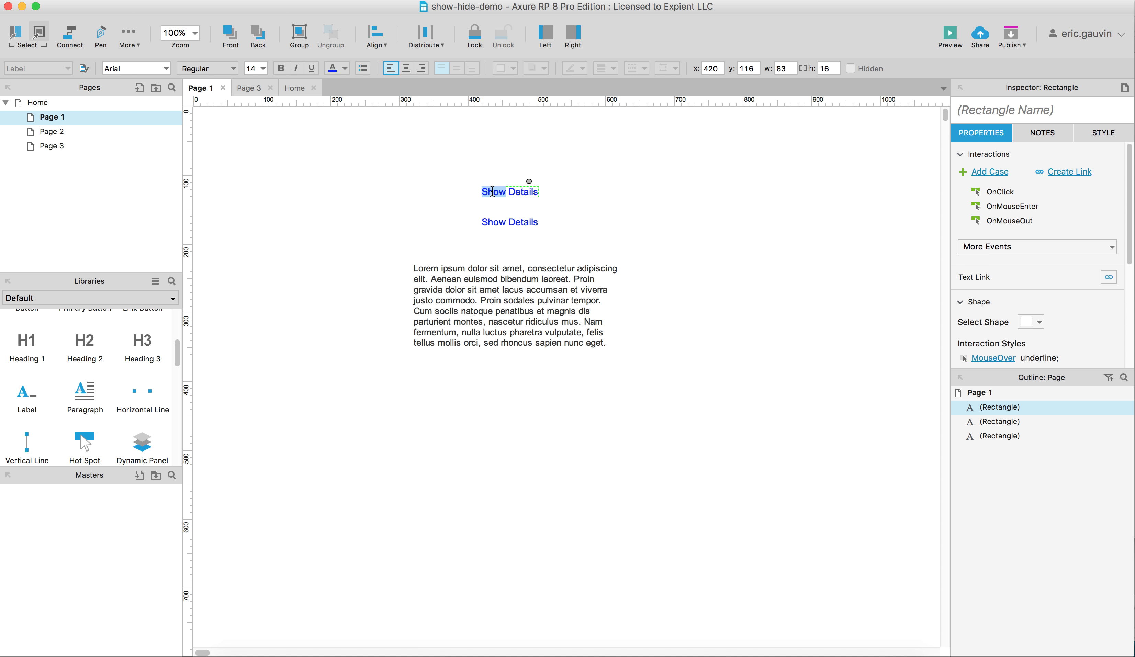
text(Hid)
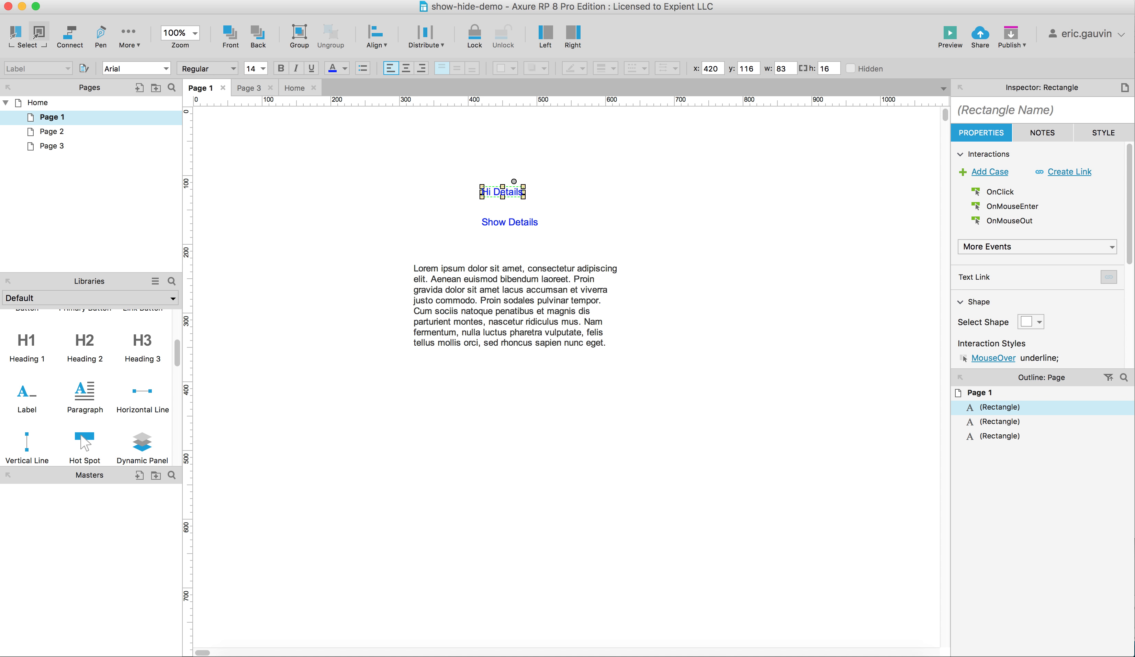
text(e)
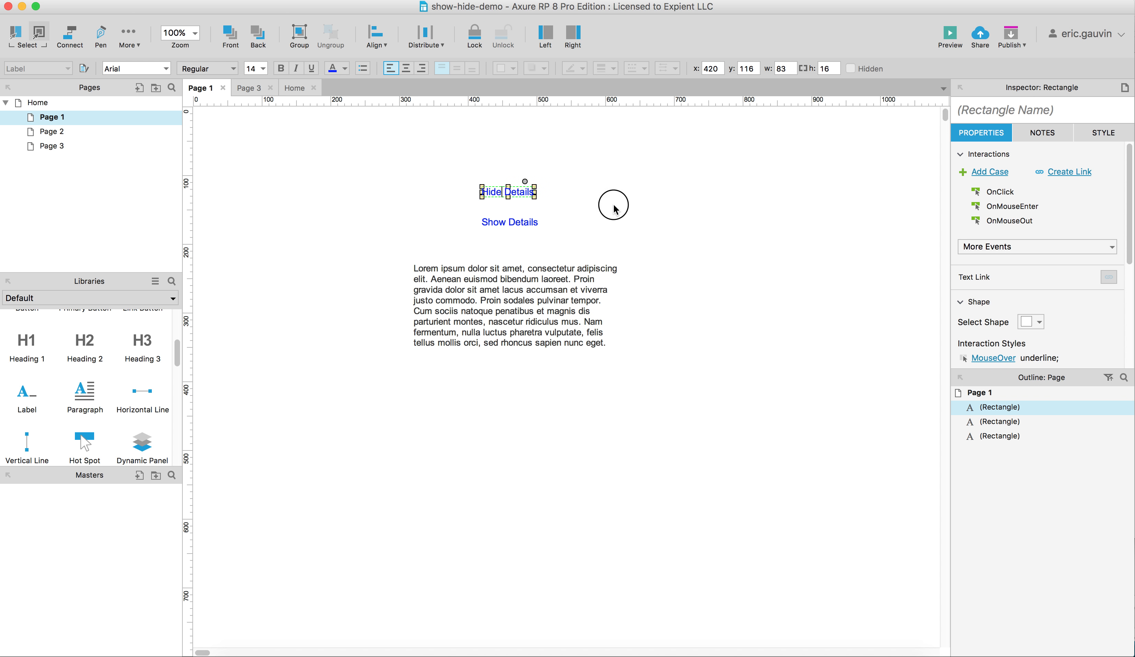
click(618, 225)
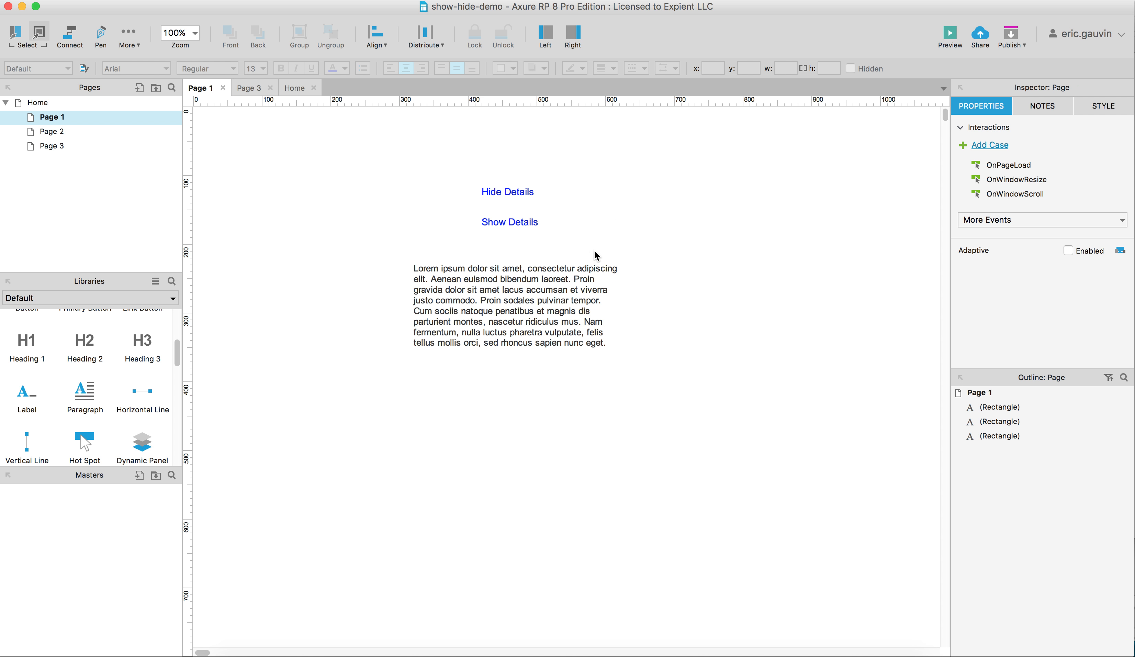
Step: Right-align the text of both the Hide Details and Show Details labels
drag(449, 169, 569, 248)
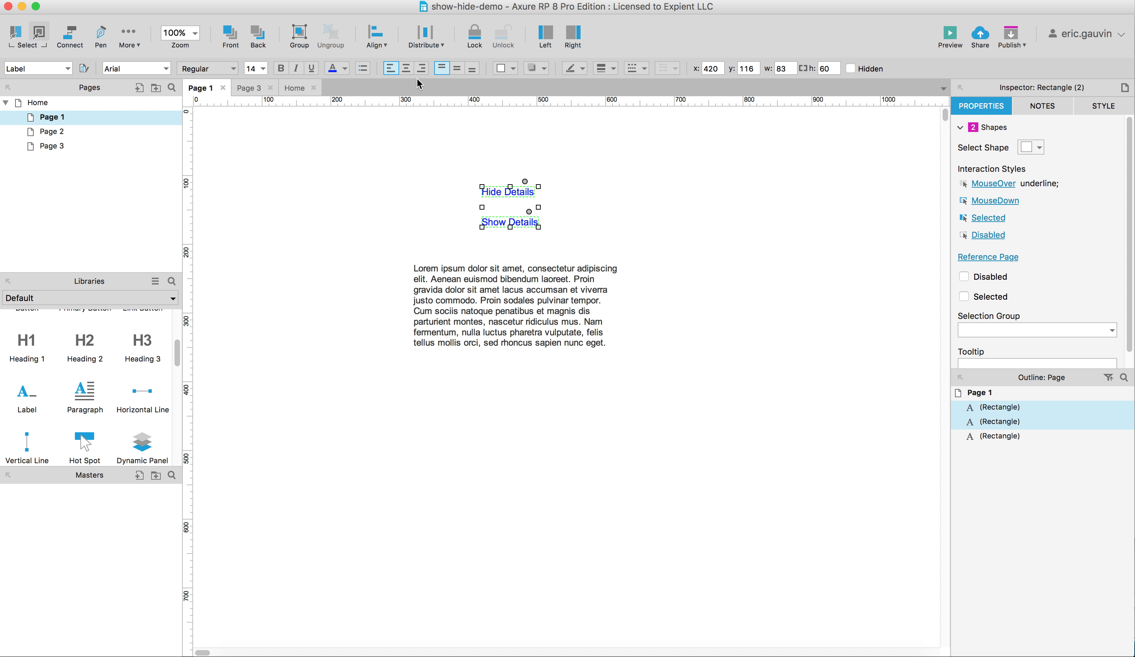
click(421, 68)
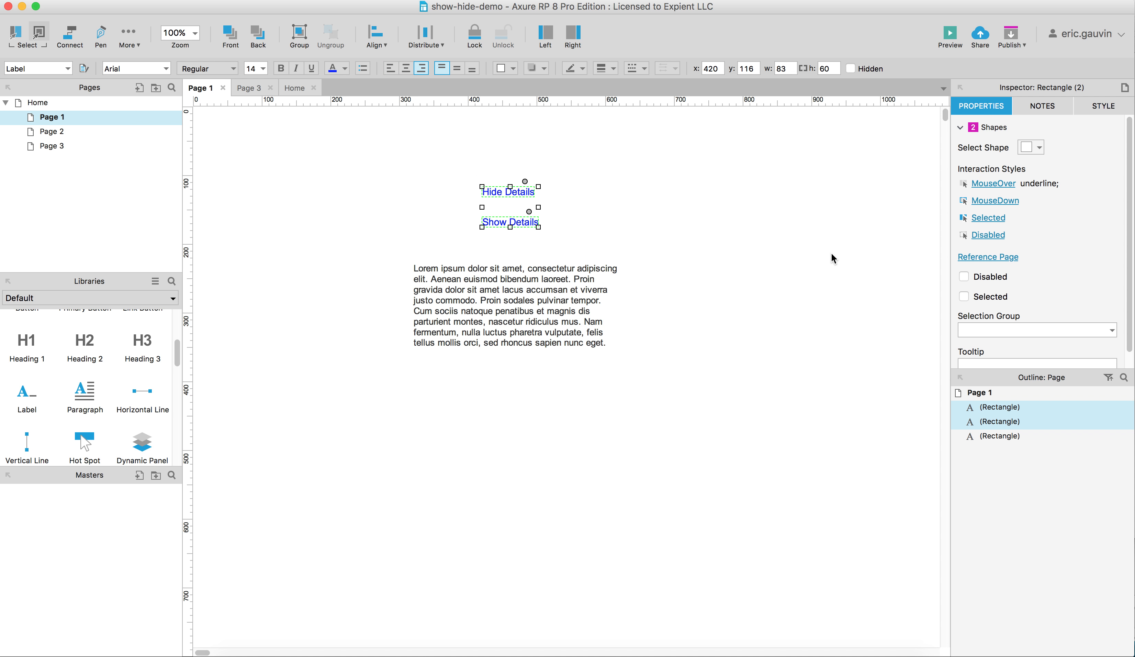
click(489, 198)
Step: Try to resize the Show Details label from its left edge, and undo the resizing
click(489, 192)
drag(478, 192, 456, 221)
click(492, 222)
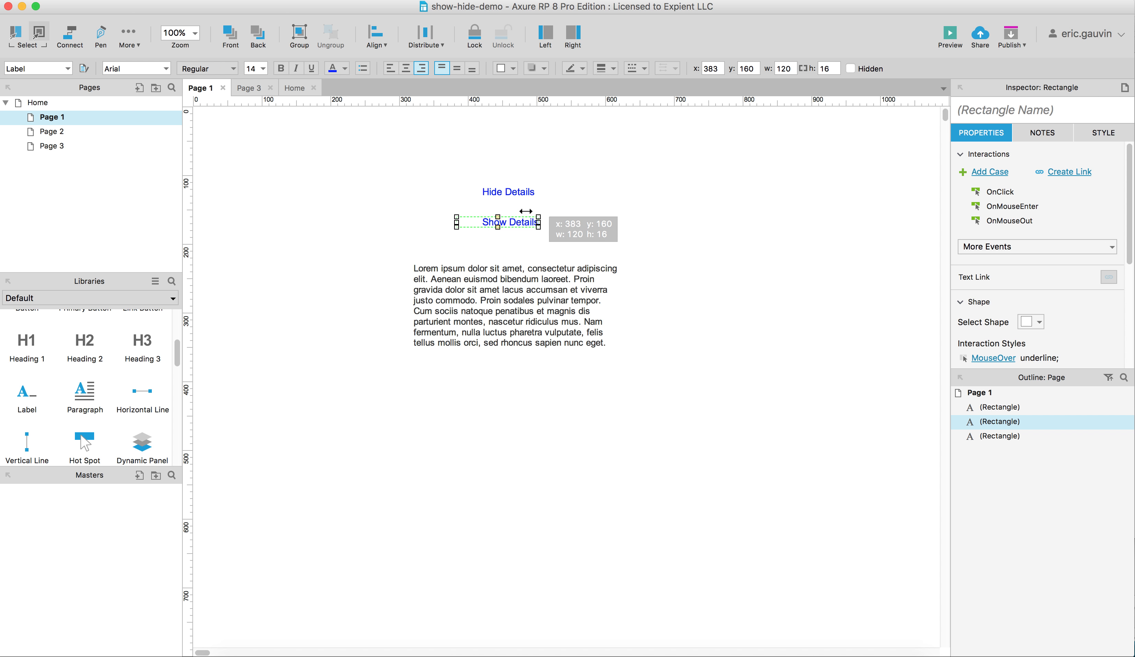
drag(526, 211, 573, 202)
click(436, 157)
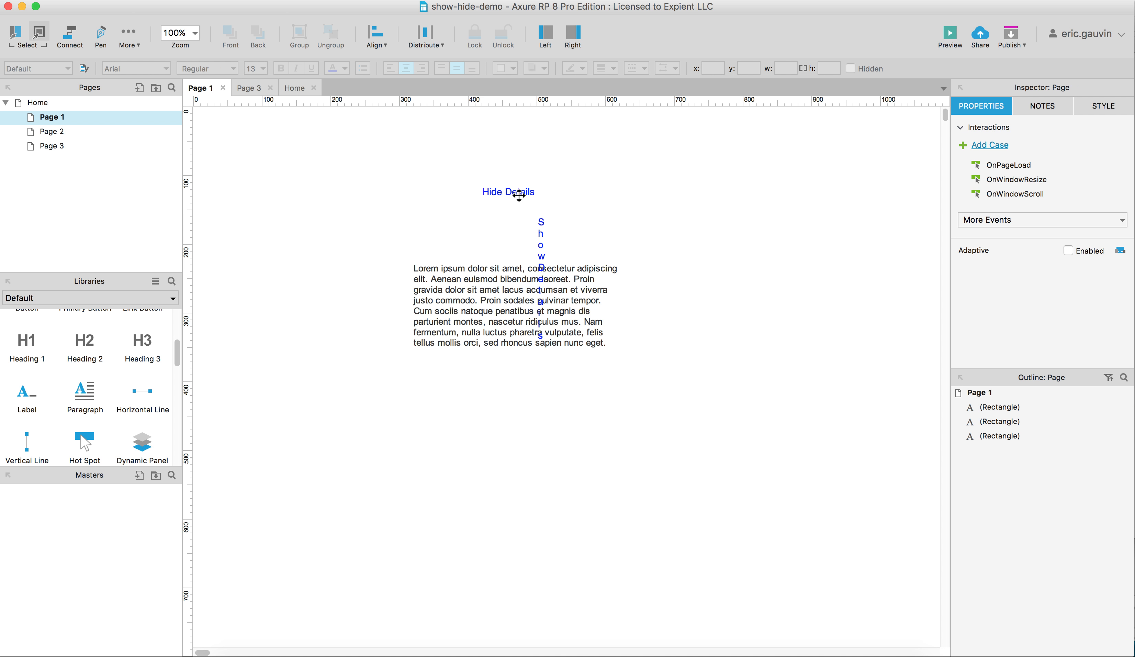
key(super+z)
key(super+z)
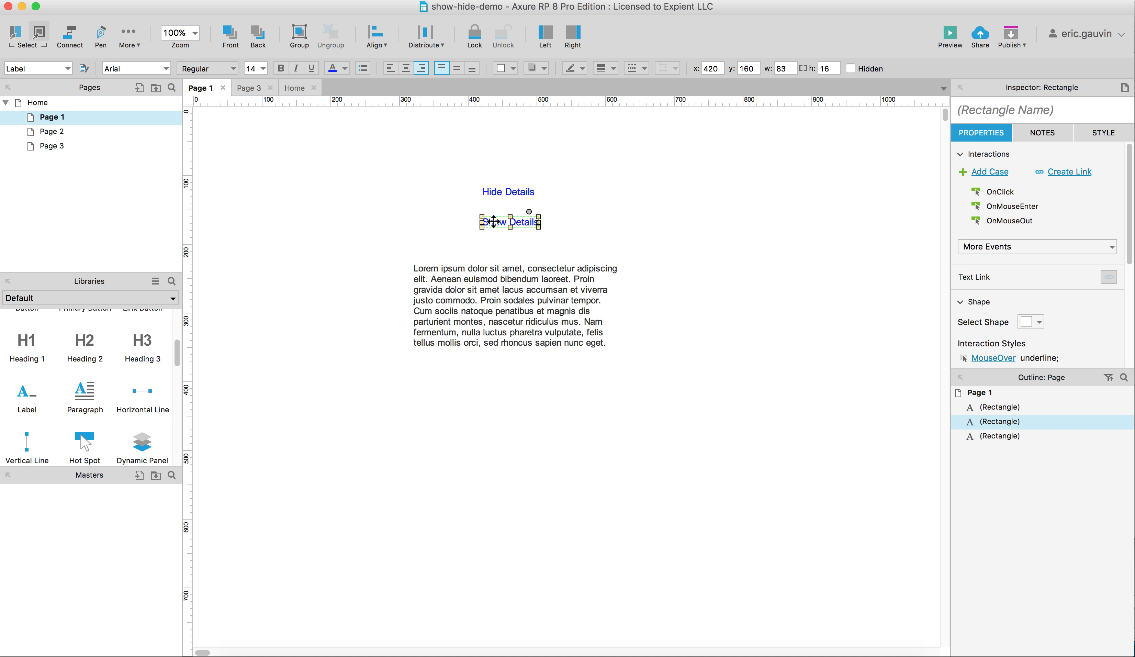
mouse_move(481, 222)
mouse_down()
mouse_move(470, 222)
mouse_move(501, 219)
mouse_up()
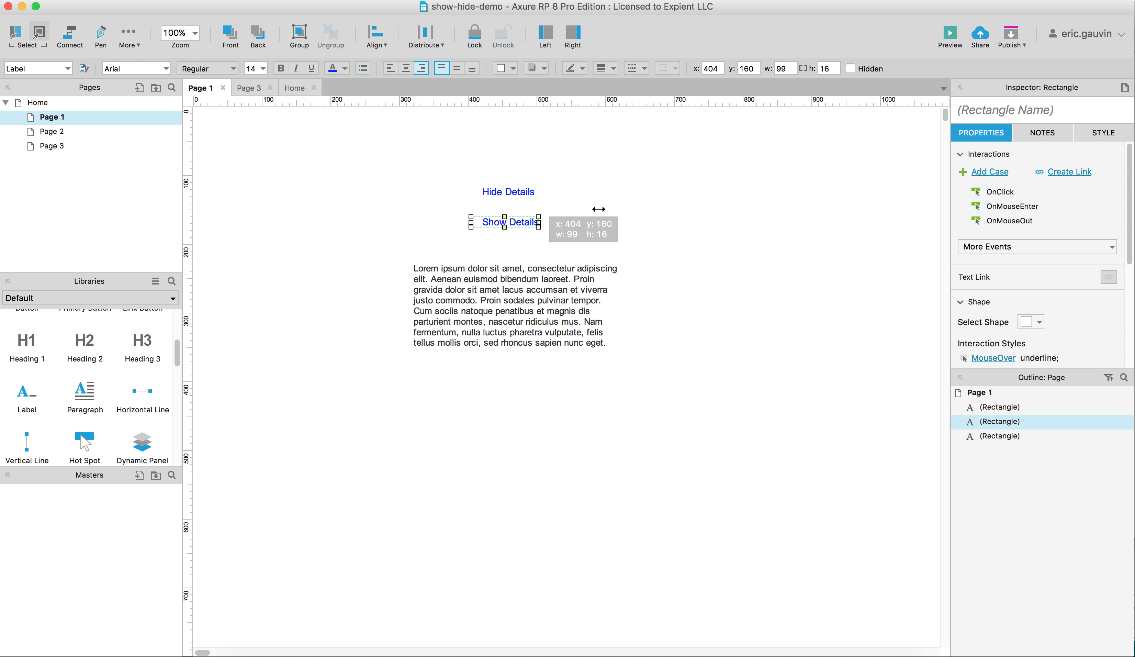
click(464, 173)
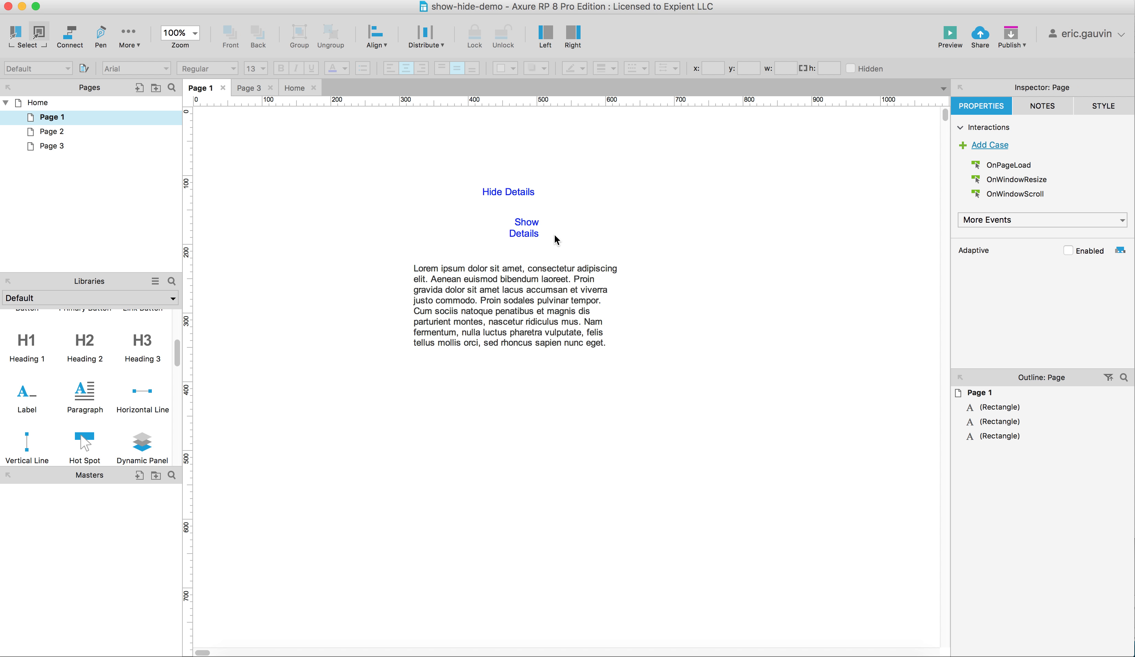
key(super+z)
Step: Widen the Show Details and Hide Details labels leftward to about x 398
drag(481, 222, 468, 222)
click(602, 216)
Step: Give both labels a white fill, and move Hide Details over the paragraph to about x 422, y 259
drag(441, 171, 632, 278)
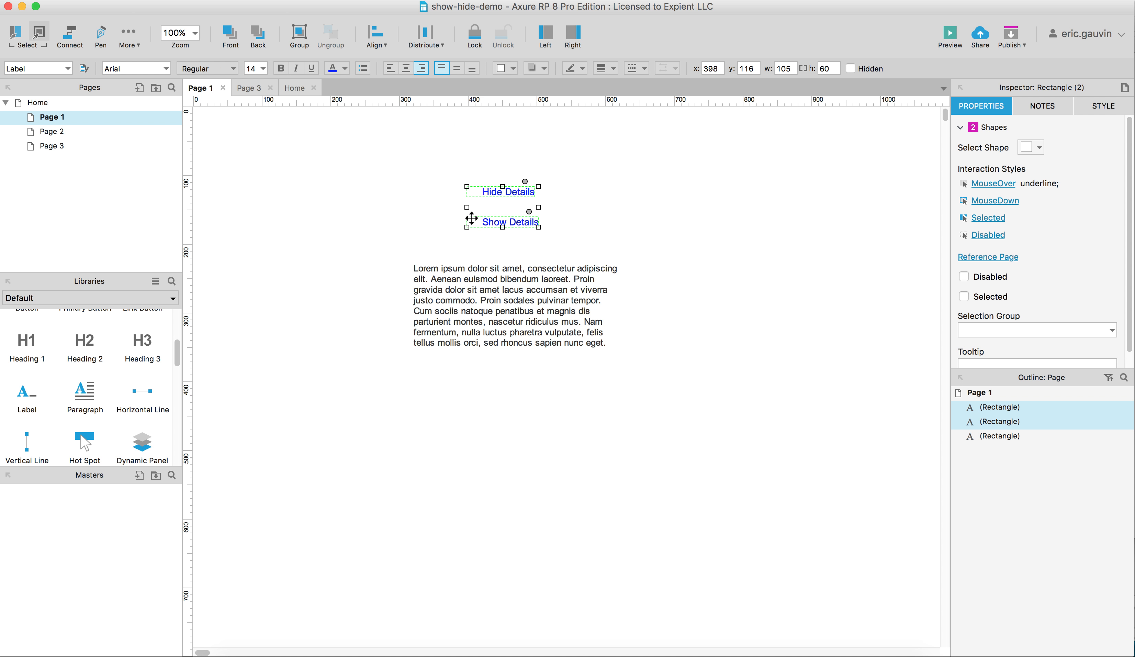
click(500, 68)
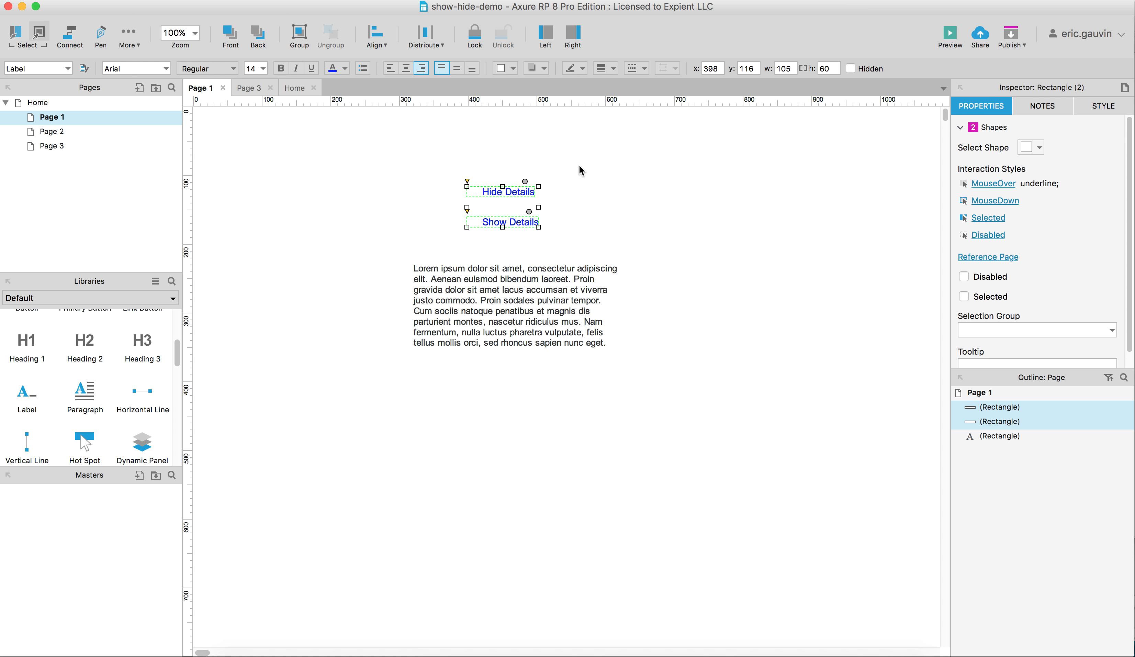
click(568, 181)
drag(500, 192, 515, 290)
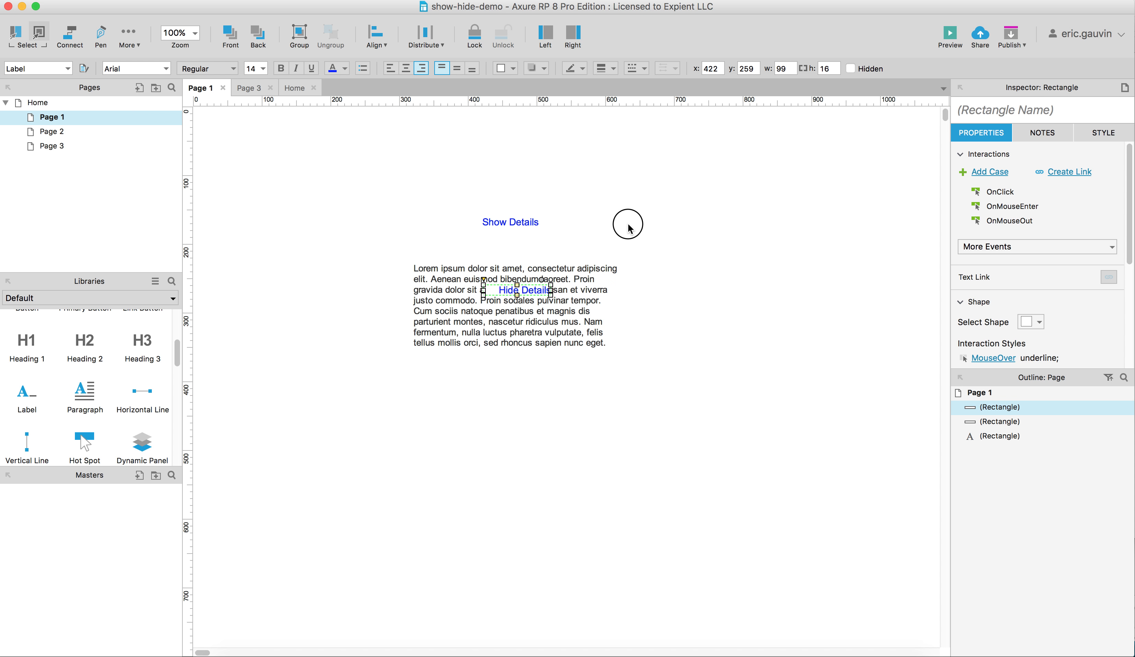
Step: Move Hide Details off the paragraph to about x 412, y 122, and Show Details below it to about x 406, y 165
click(630, 227)
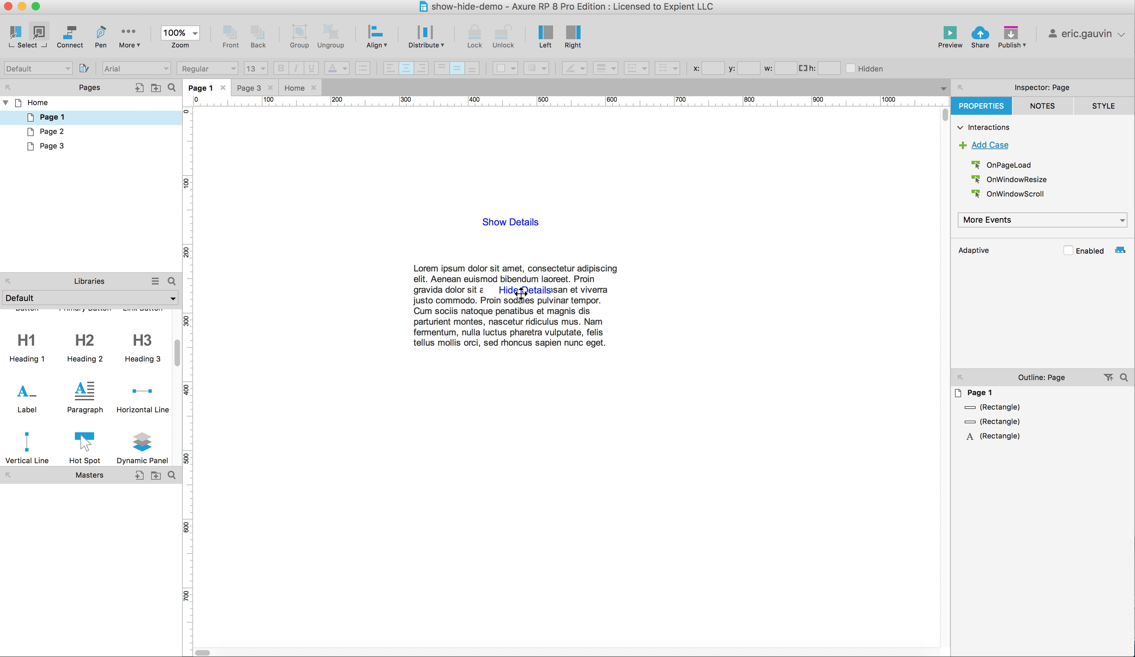
drag(527, 293, 522, 199)
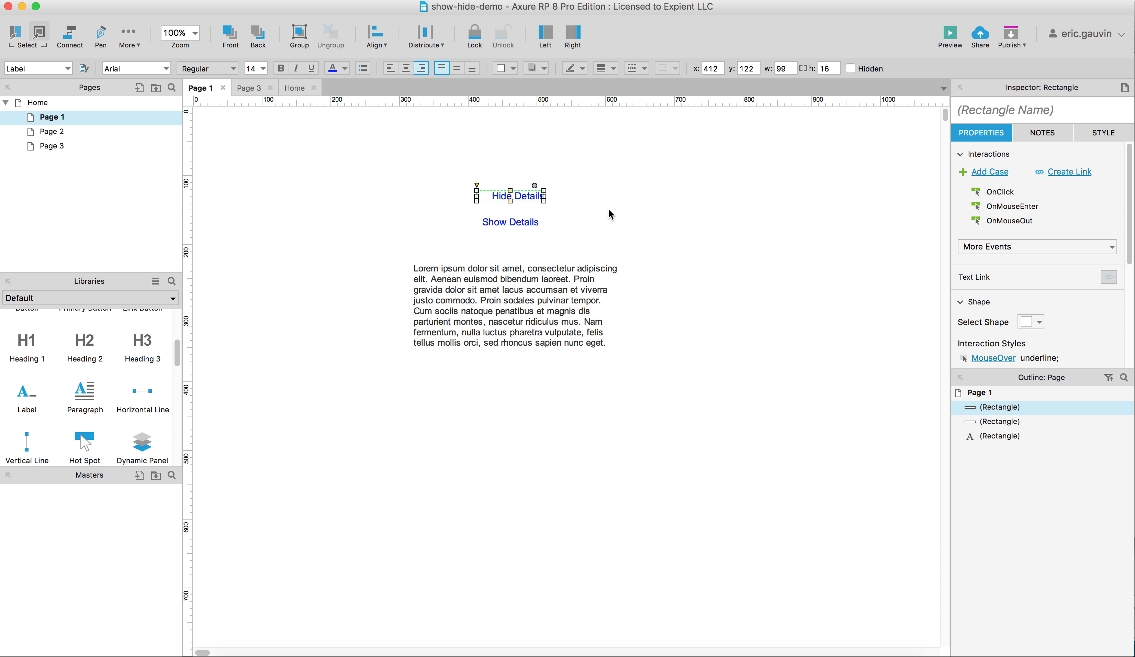
click(534, 222)
drag(534, 222, 532, 218)
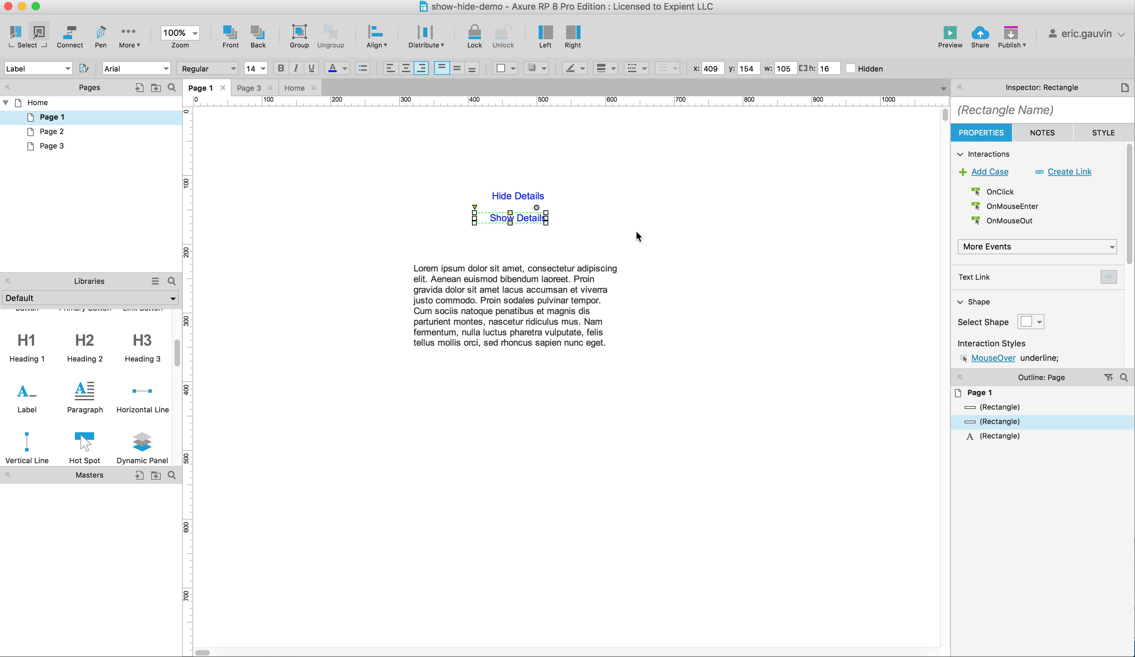
click(636, 230)
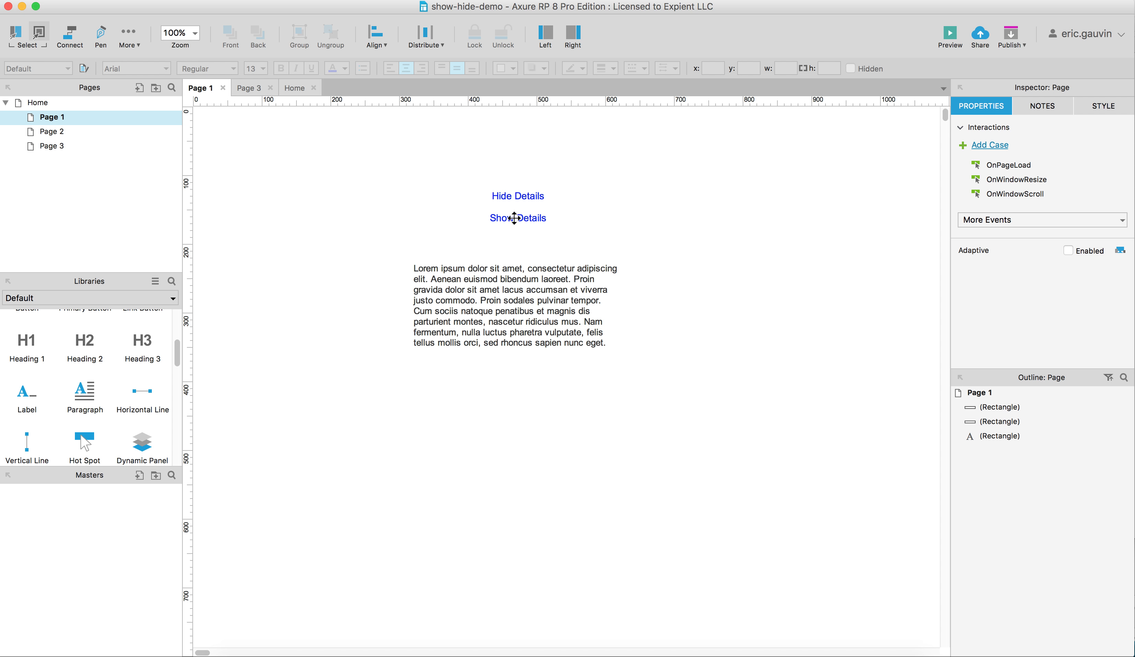
drag(514, 220, 512, 230)
click(643, 231)
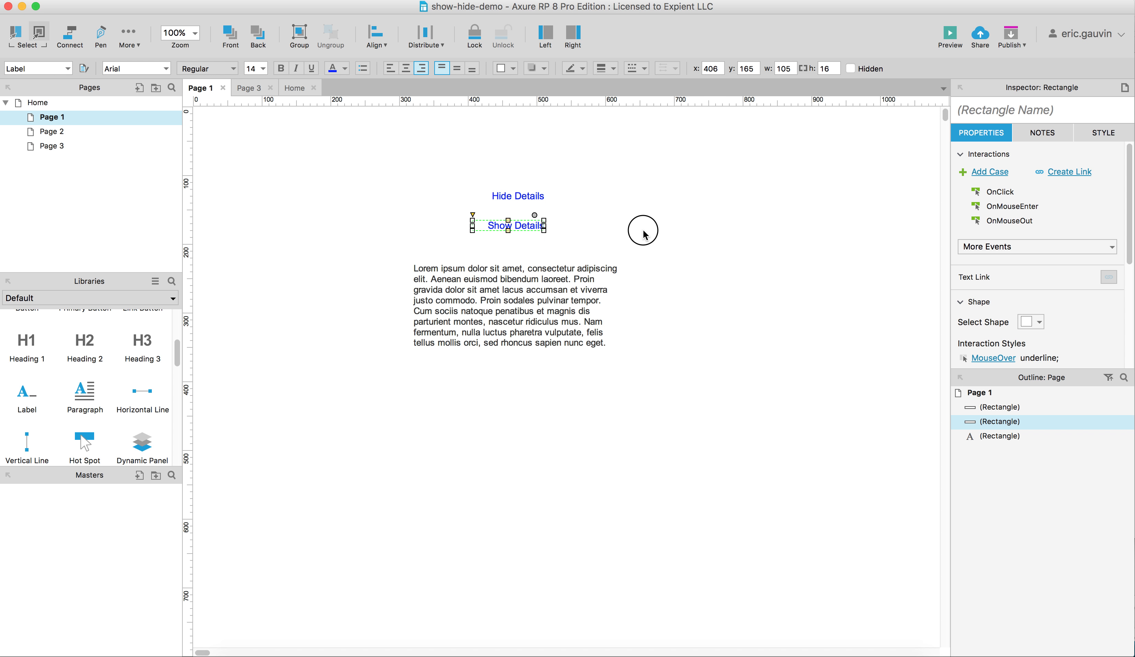
click(517, 226)
click(1007, 195)
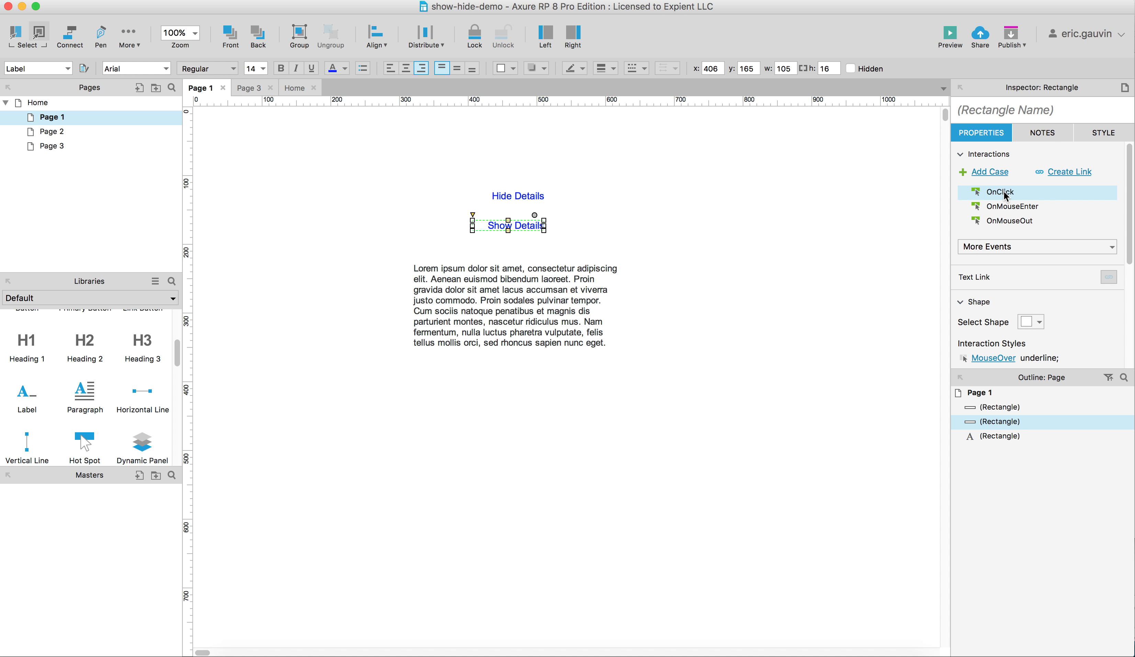
double_click(1004, 191)
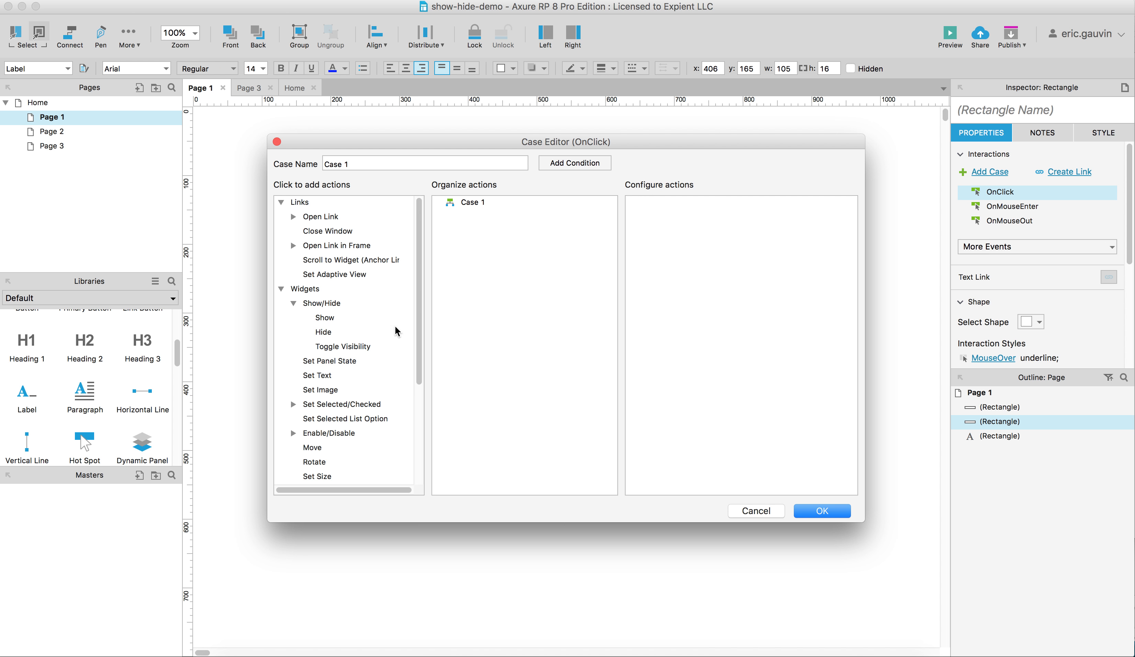
click(339, 348)
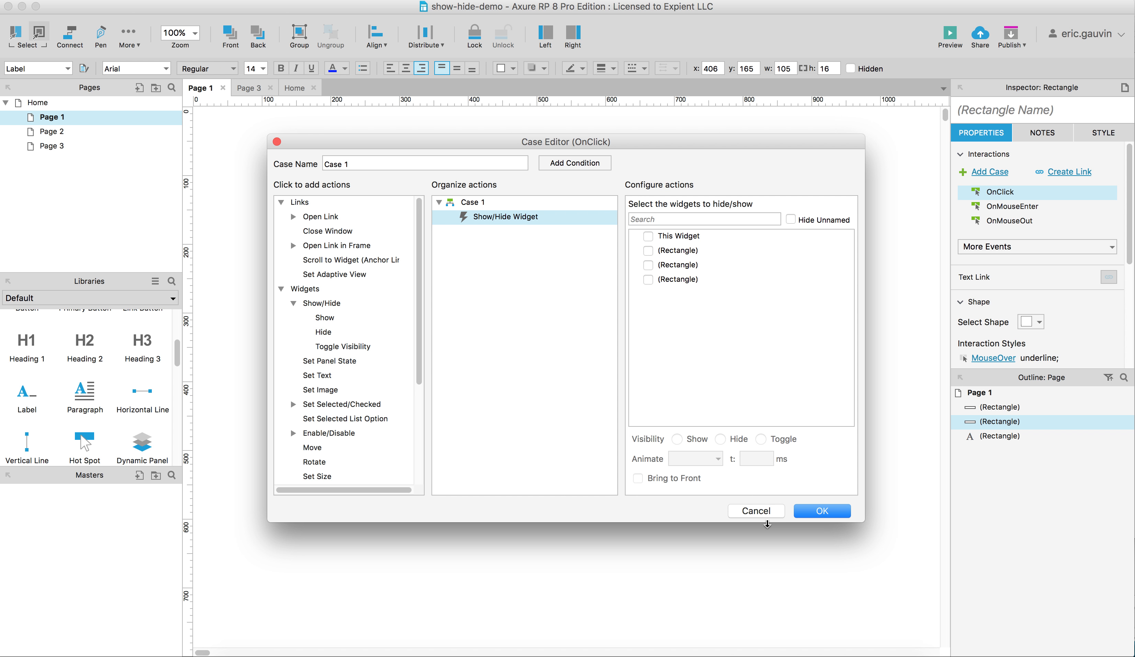
key(Escape)
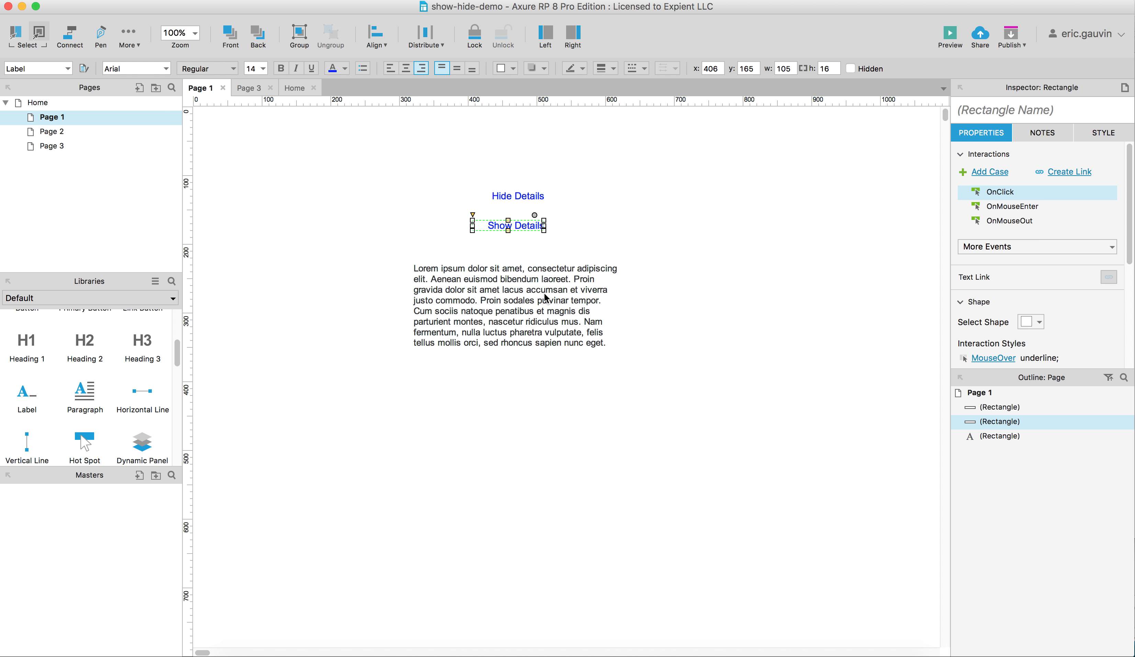
Step: Name the lorem ipsum paragraph widget "content"
click(516, 282)
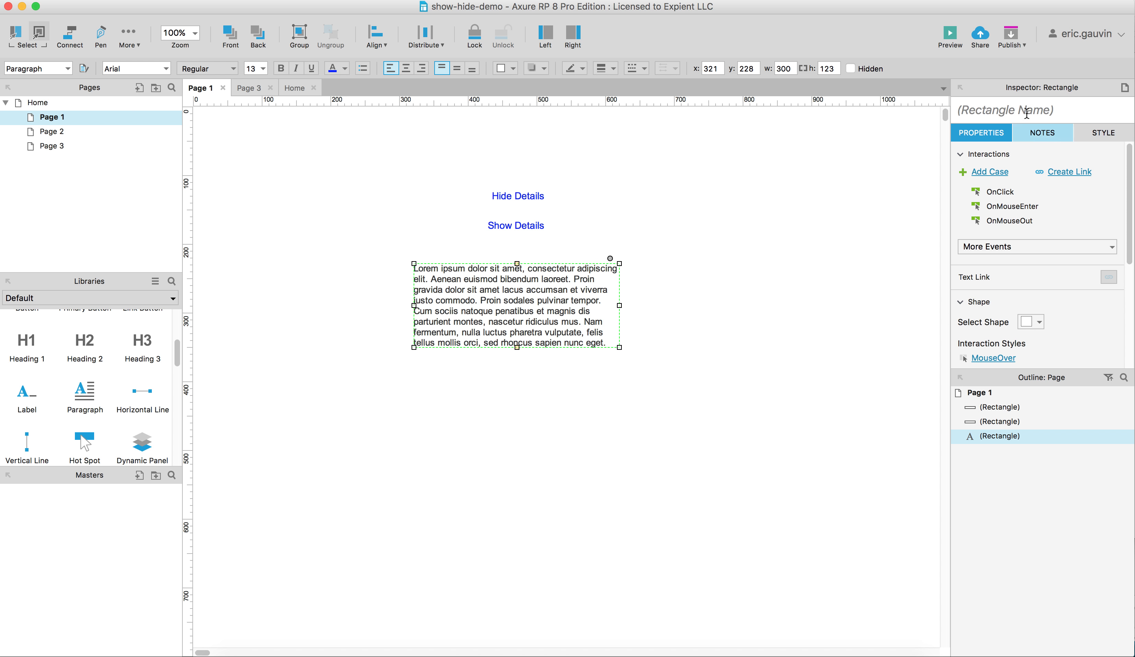
click(1014, 113)
text(content)
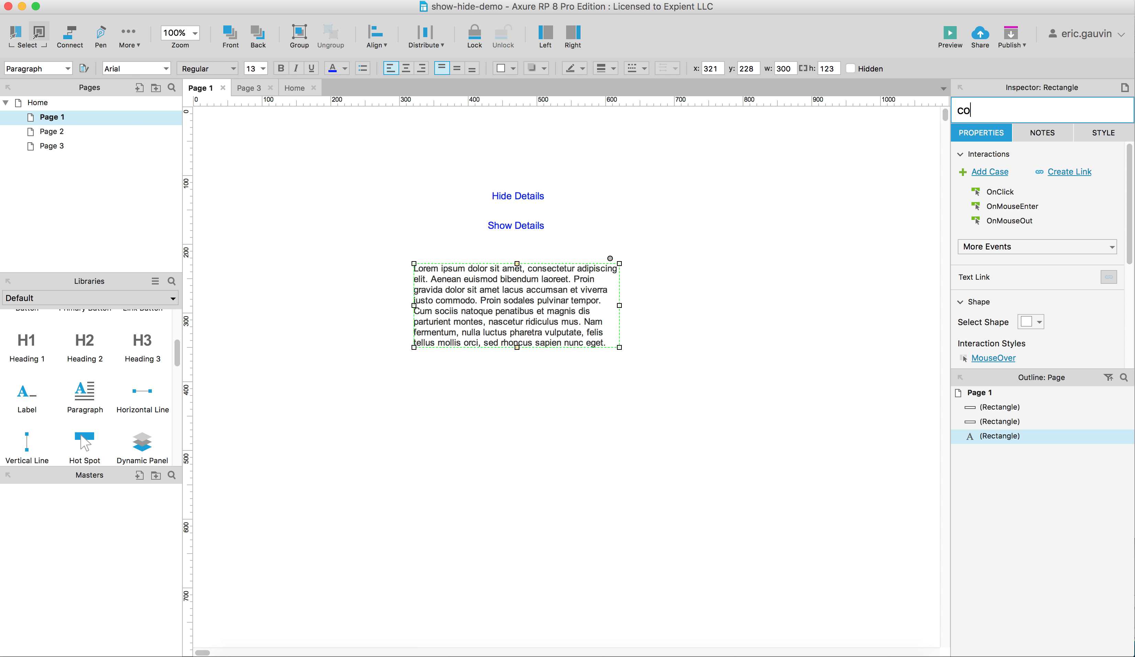
click(839, 182)
Step: Add an OnClick case to the Show Details label that toggles the visibility of the content widget
click(530, 226)
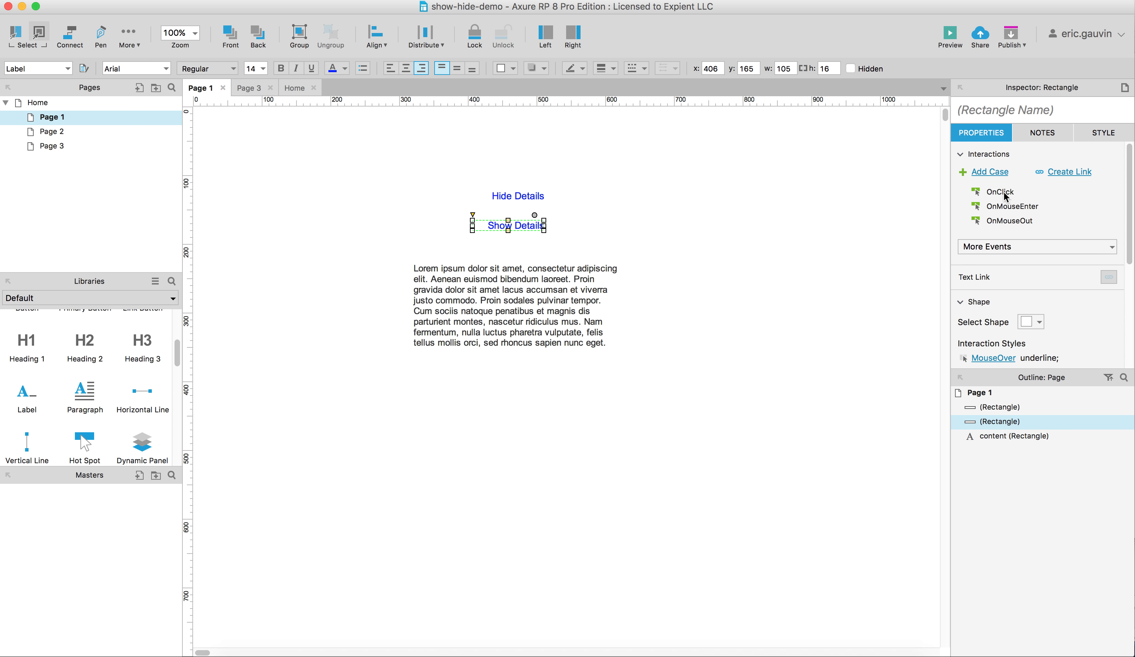
click(1004, 193)
double_click(1003, 192)
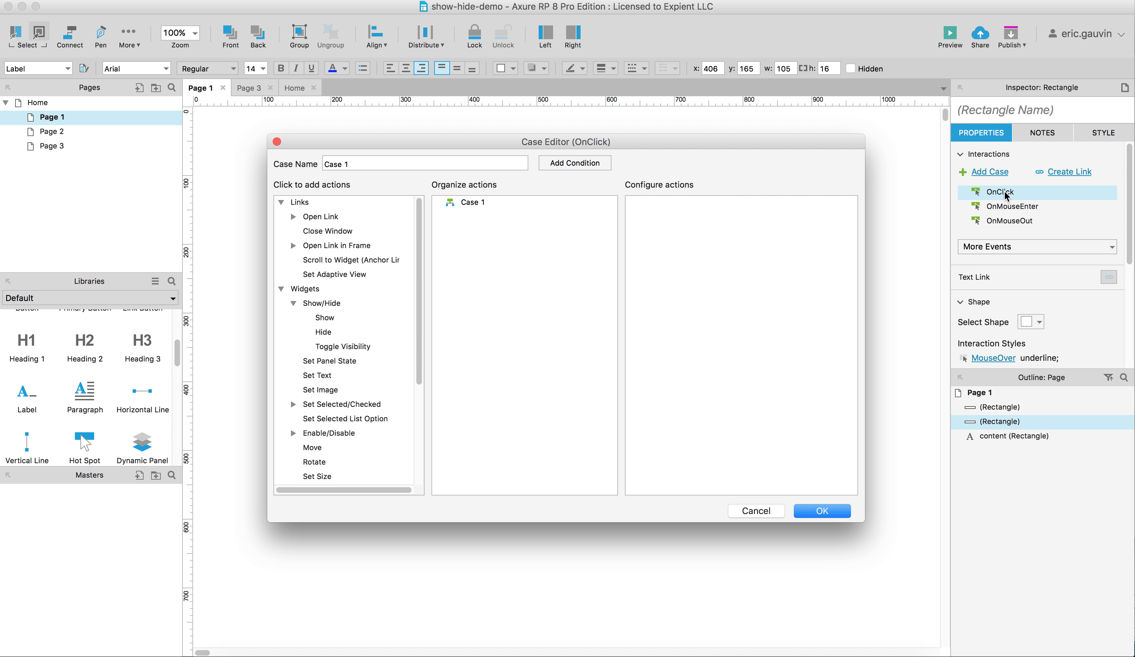
click(355, 349)
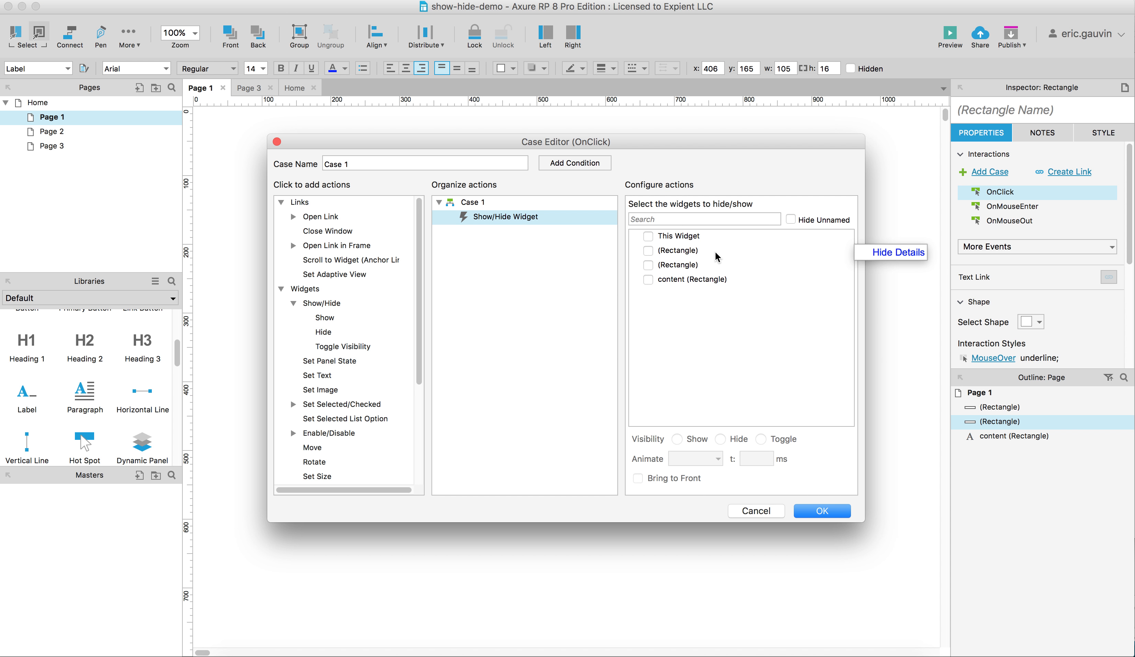
click(647, 279)
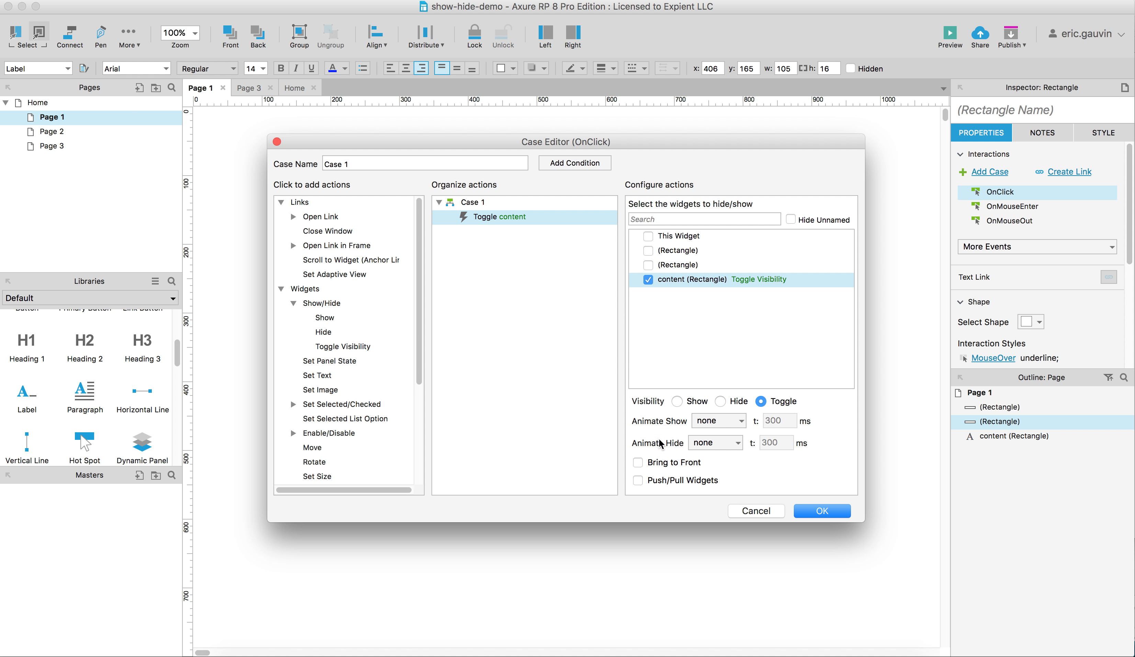
Step: Set the toggle action to animate showing with slide down and hiding with slide up
click(740, 421)
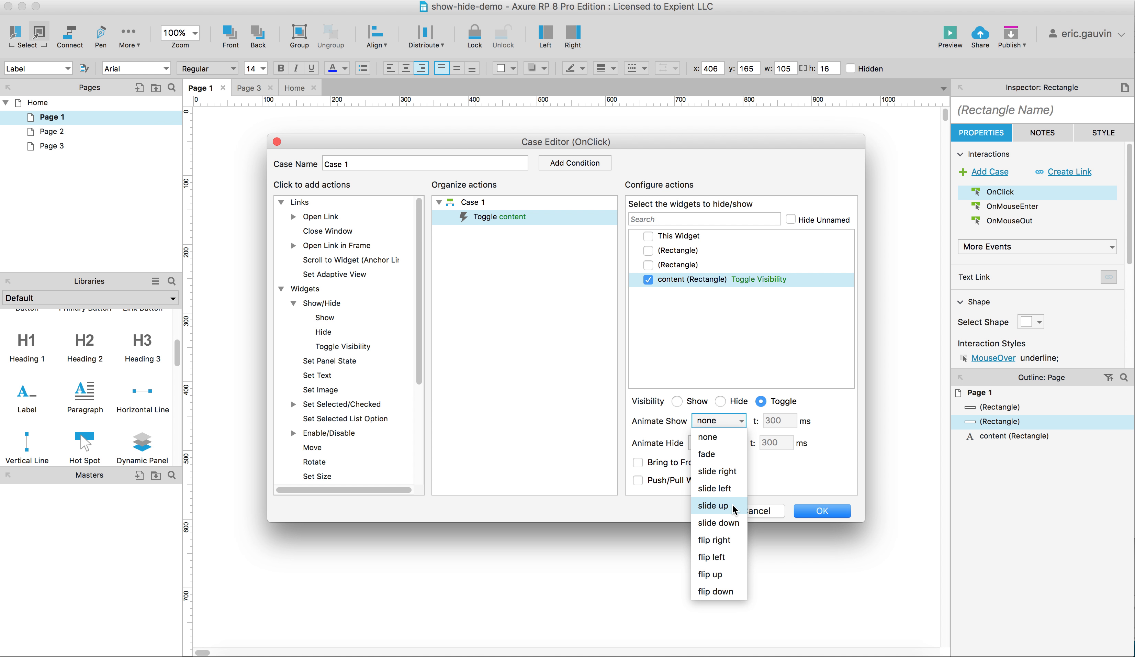
click(722, 522)
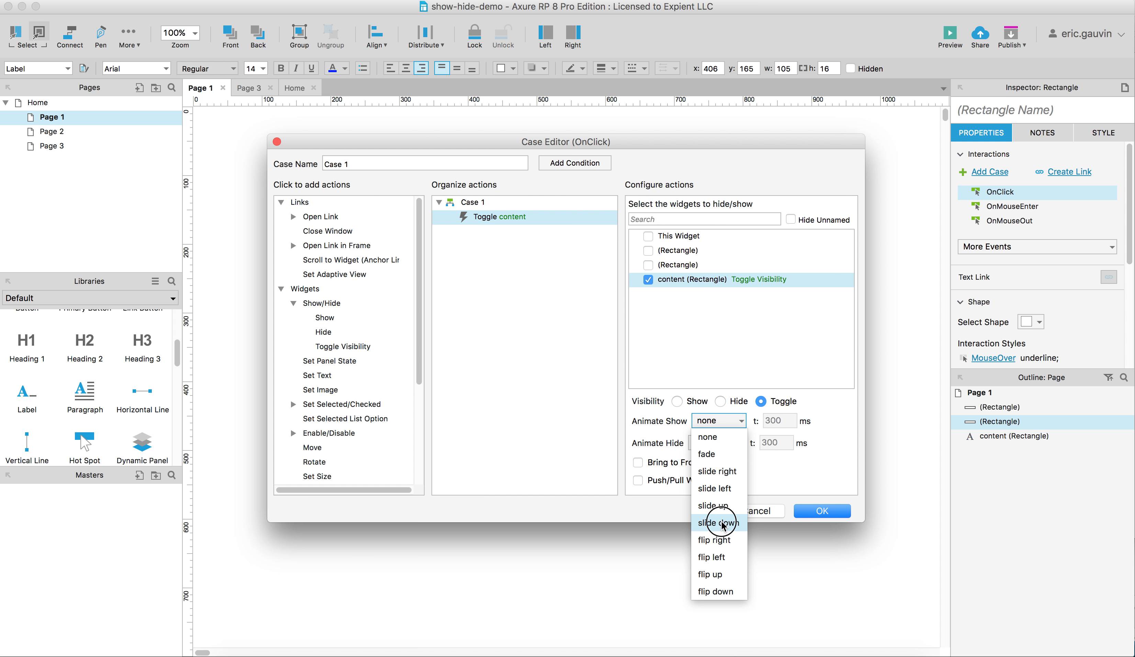
click(736, 444)
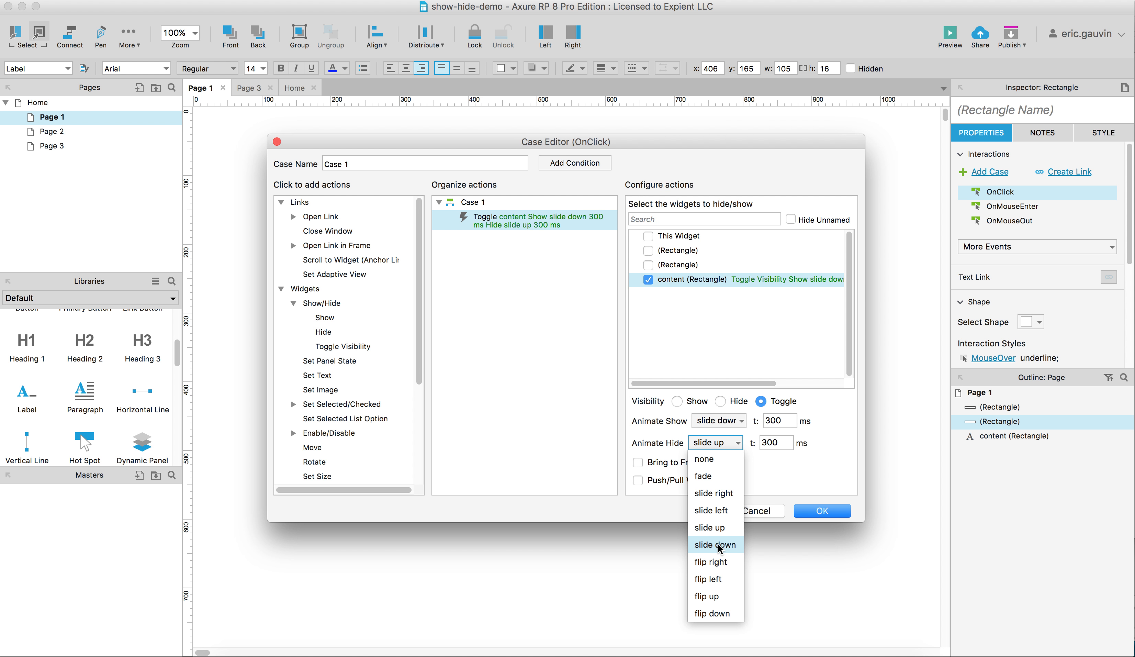
click(718, 527)
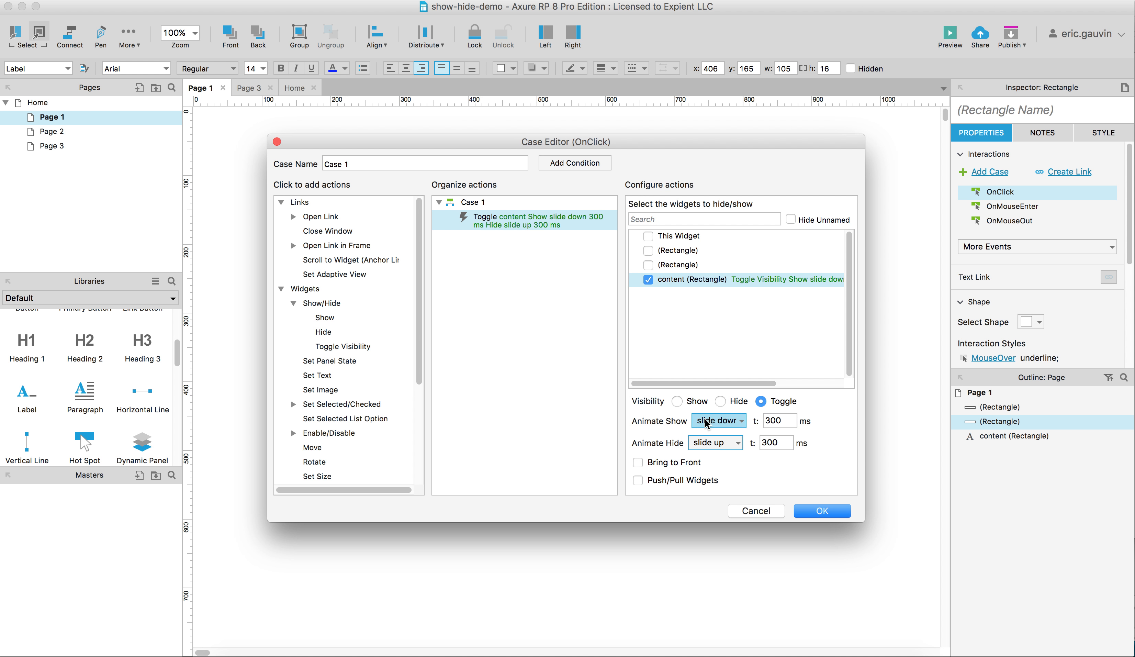
click(785, 420)
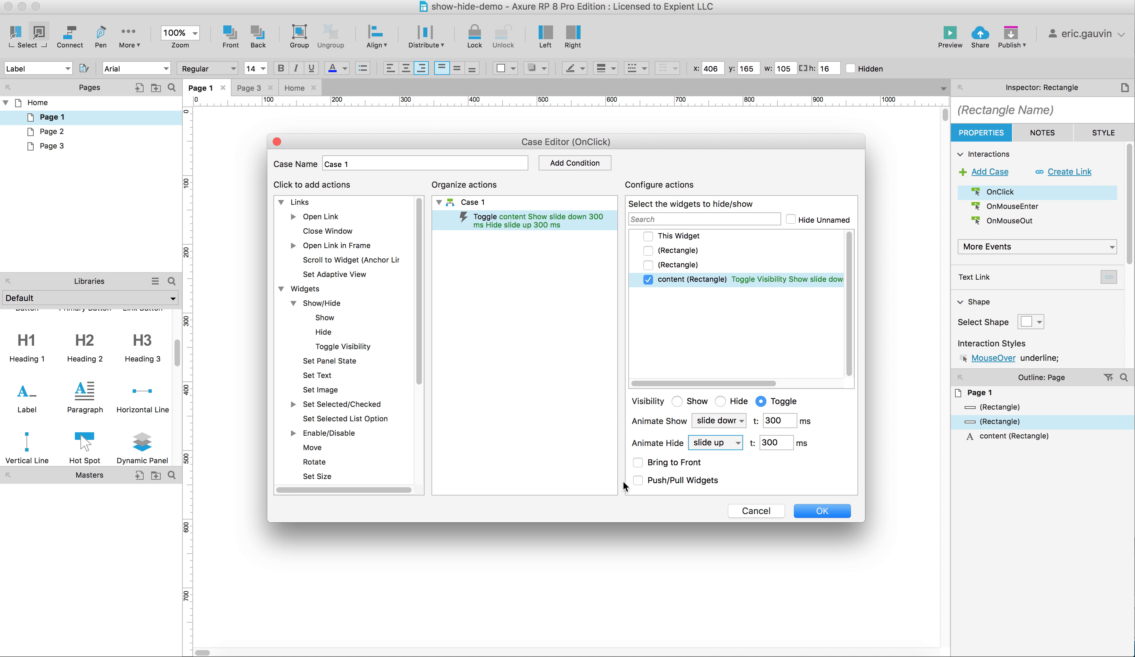
Step: Make the toggle action push and pull the widgets below with a swing animation
click(637, 480)
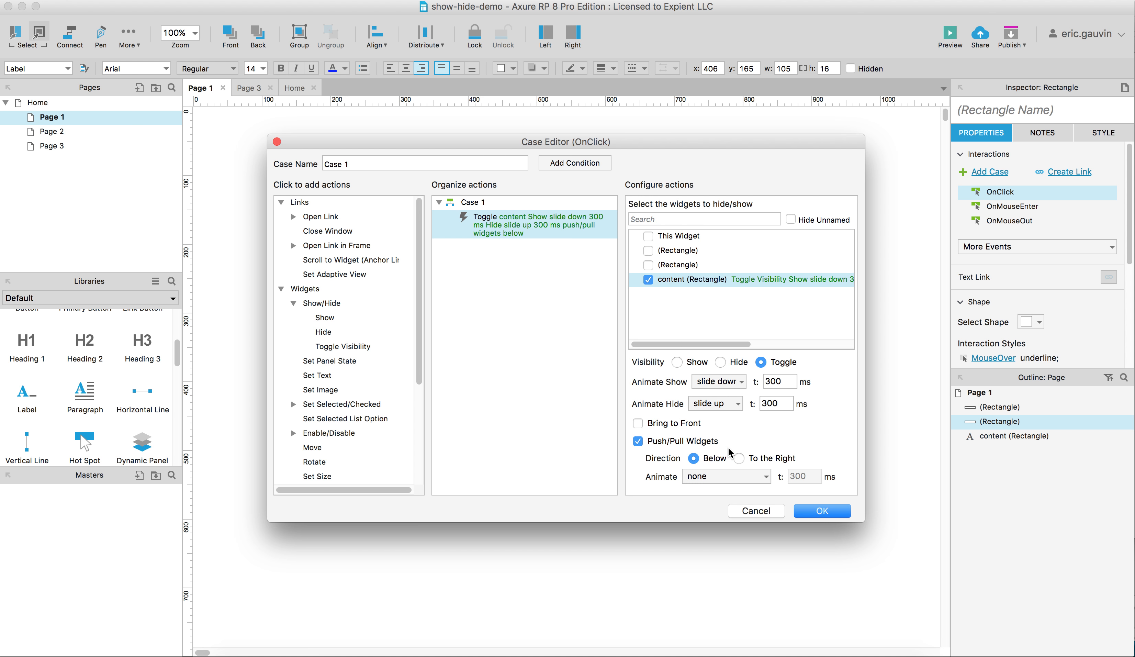
click(758, 479)
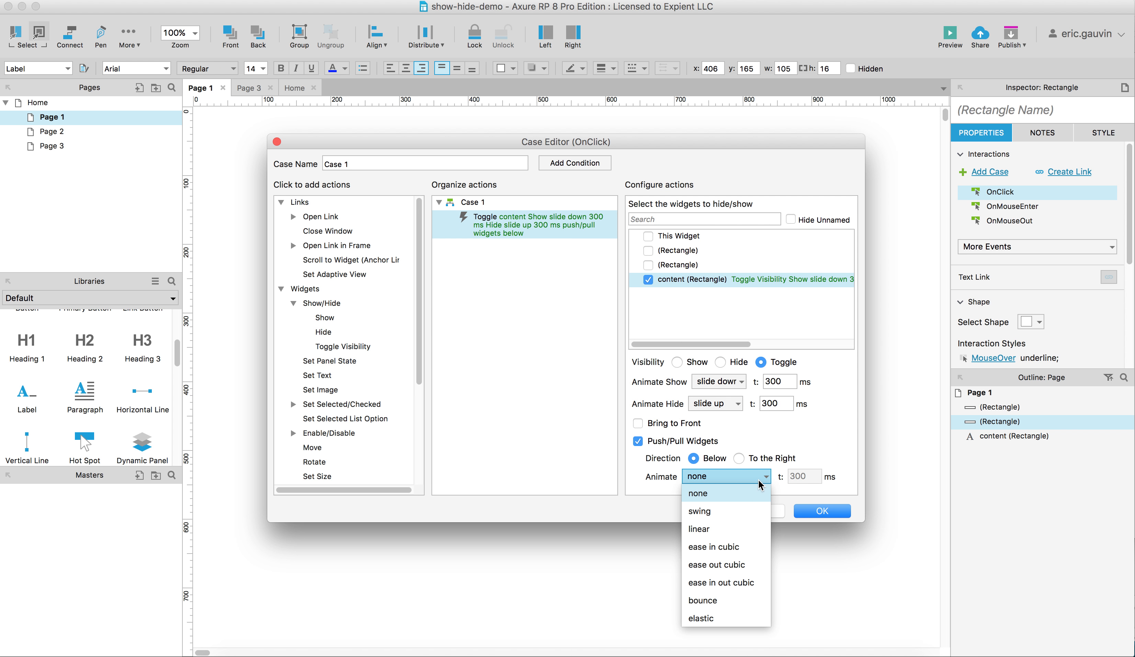
click(737, 510)
click(798, 479)
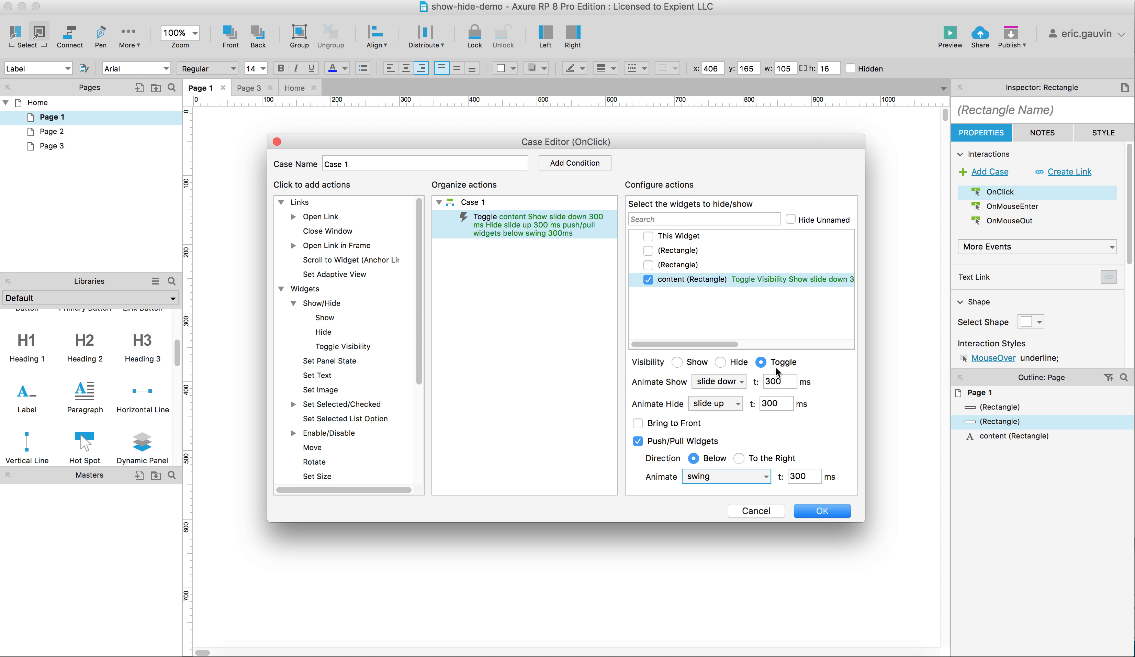
Step: Check the show, hide and push/pull animation durations, and save the OnClick case
click(692, 400)
click(777, 381)
click(770, 400)
click(784, 381)
key(Tab)
key(Tab)
key(Tab)
key(shift+Tab)
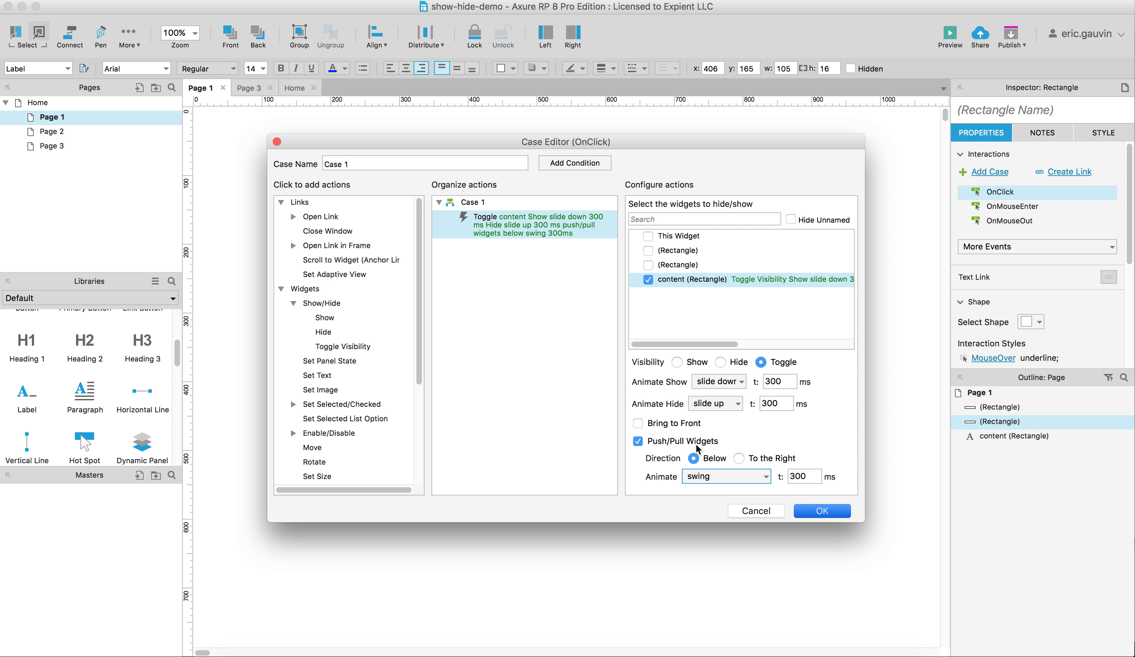
key(Return)
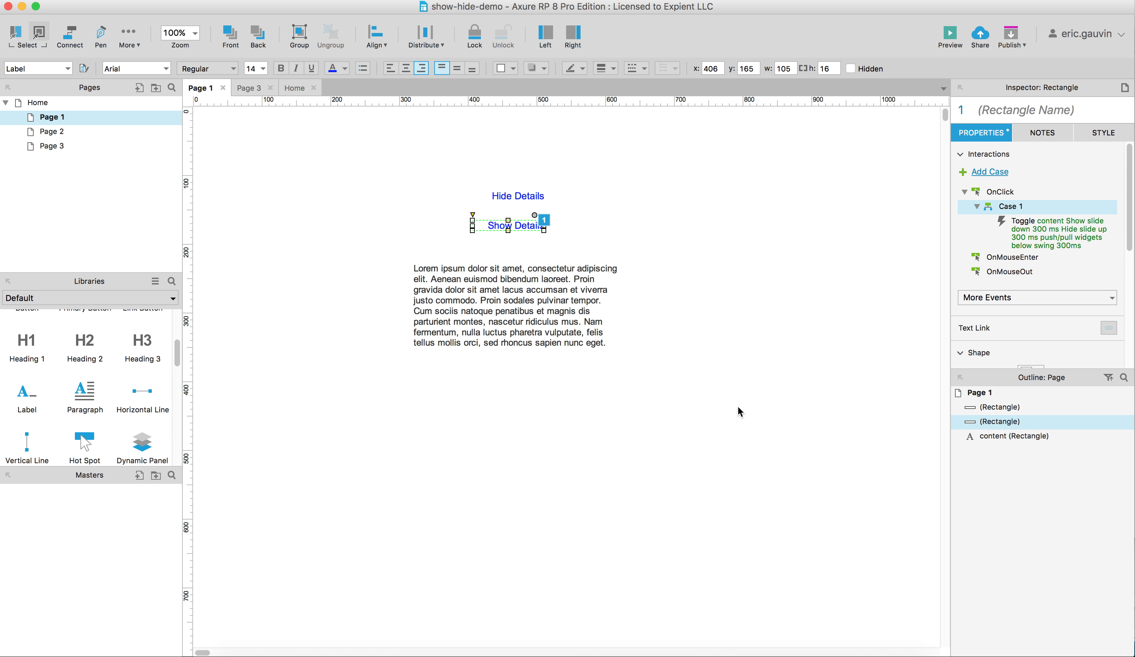
Step: Preview Page 1 in the browser and test toggling the paragraph repeatedly with the Show Details link
key(super+shift+p)
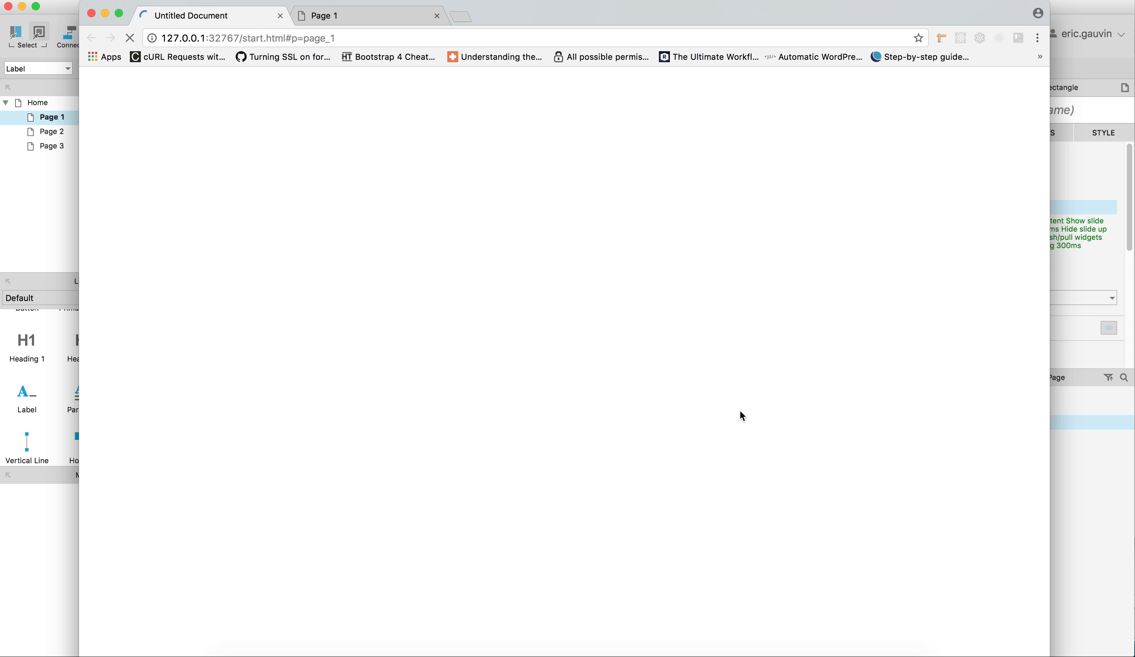
click(437, 16)
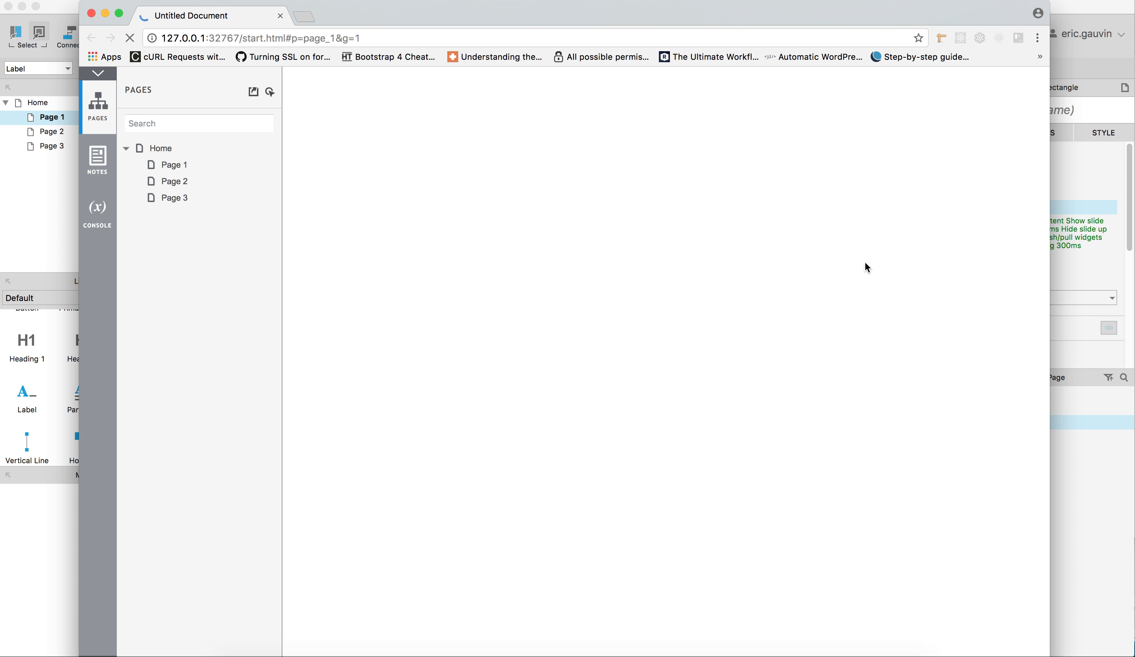
click(603, 195)
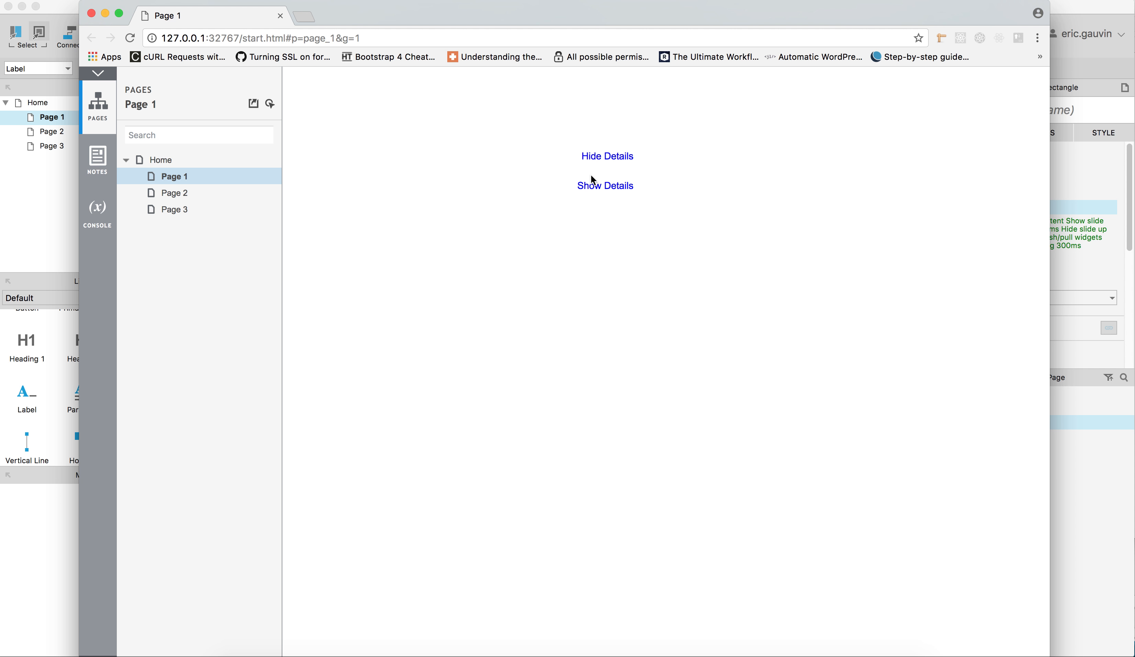
click(601, 190)
click(608, 193)
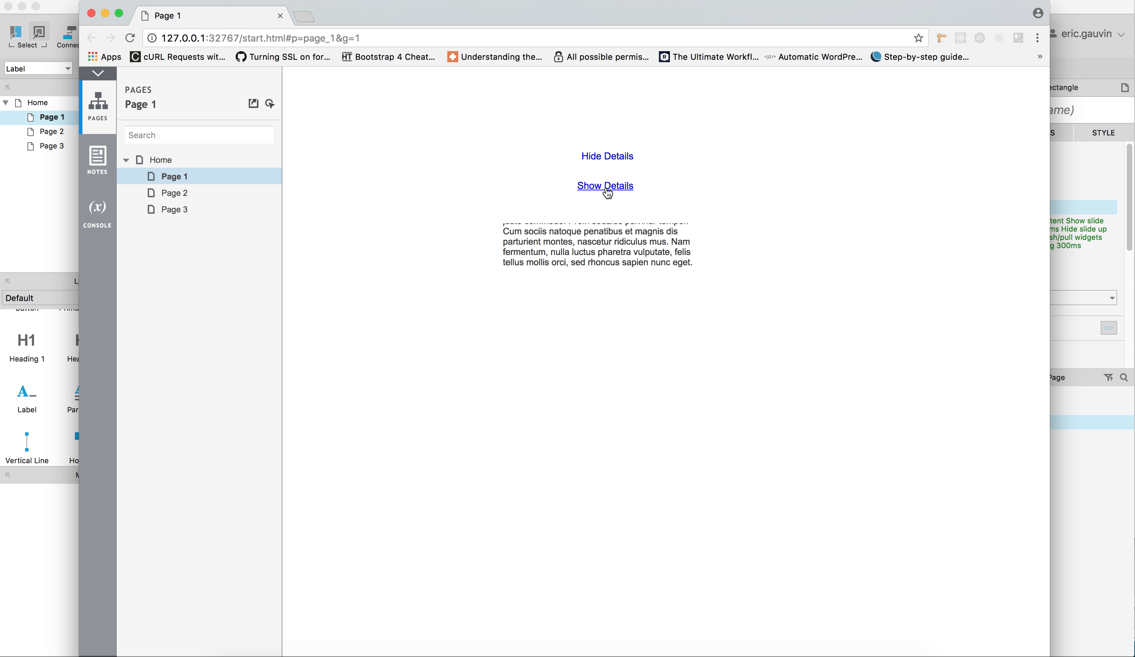
click(608, 192)
click(611, 189)
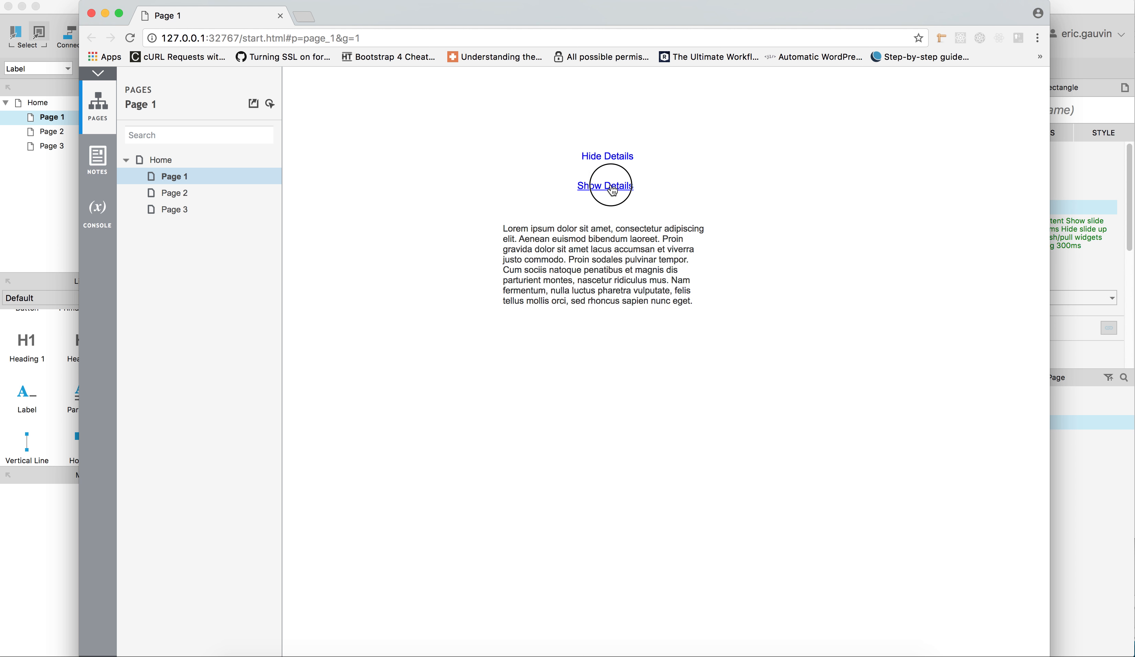
click(612, 184)
click(620, 191)
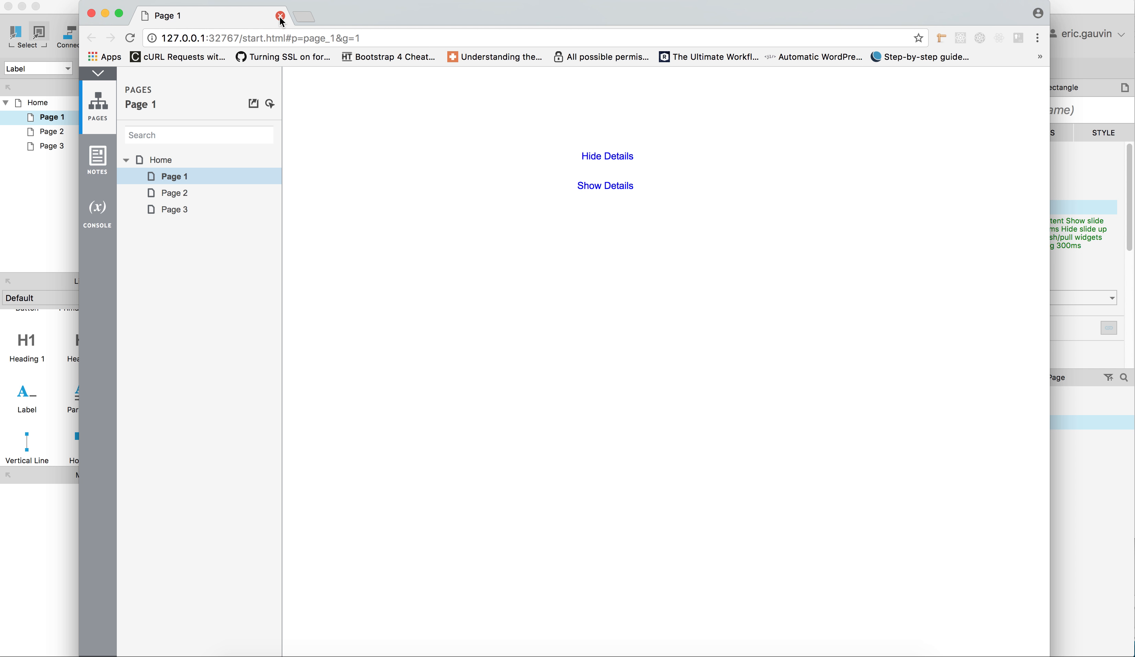
click(281, 16)
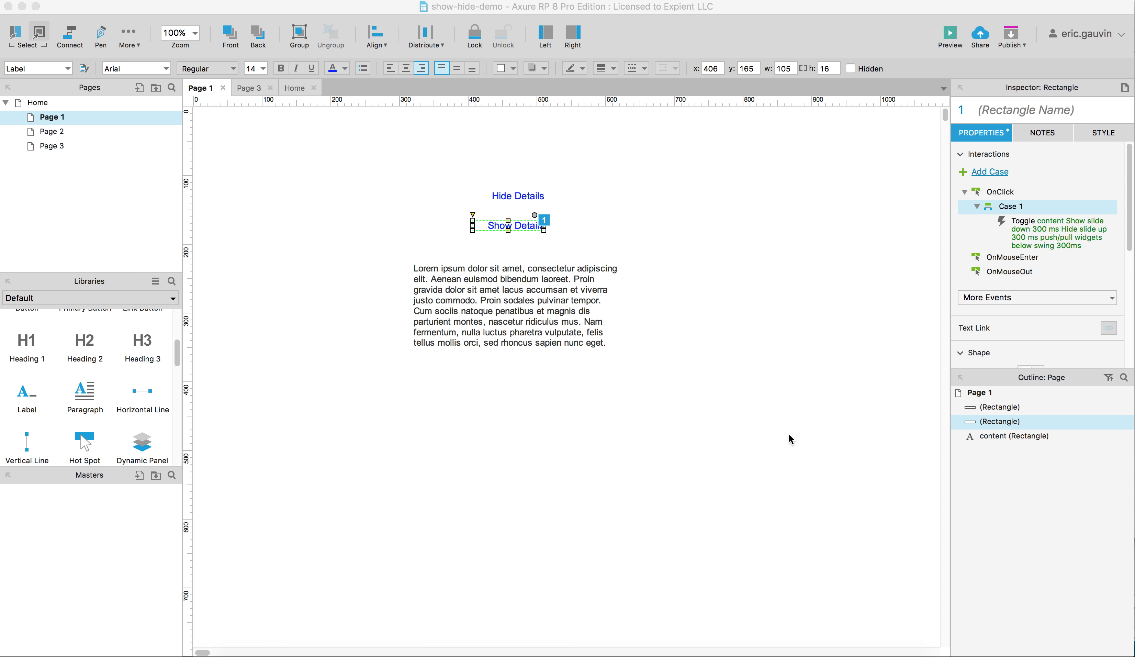
Step: Copy the Show Details link's OnClick case with the content toggle onto the Hide Details link
click(530, 232)
click(518, 226)
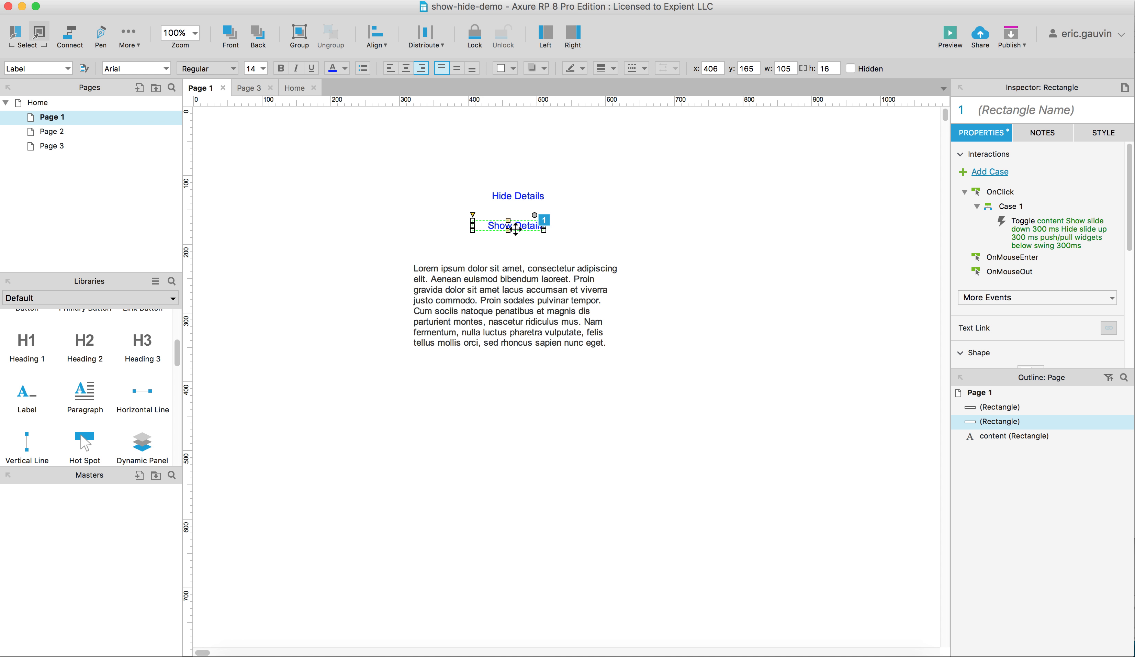
click(999, 193)
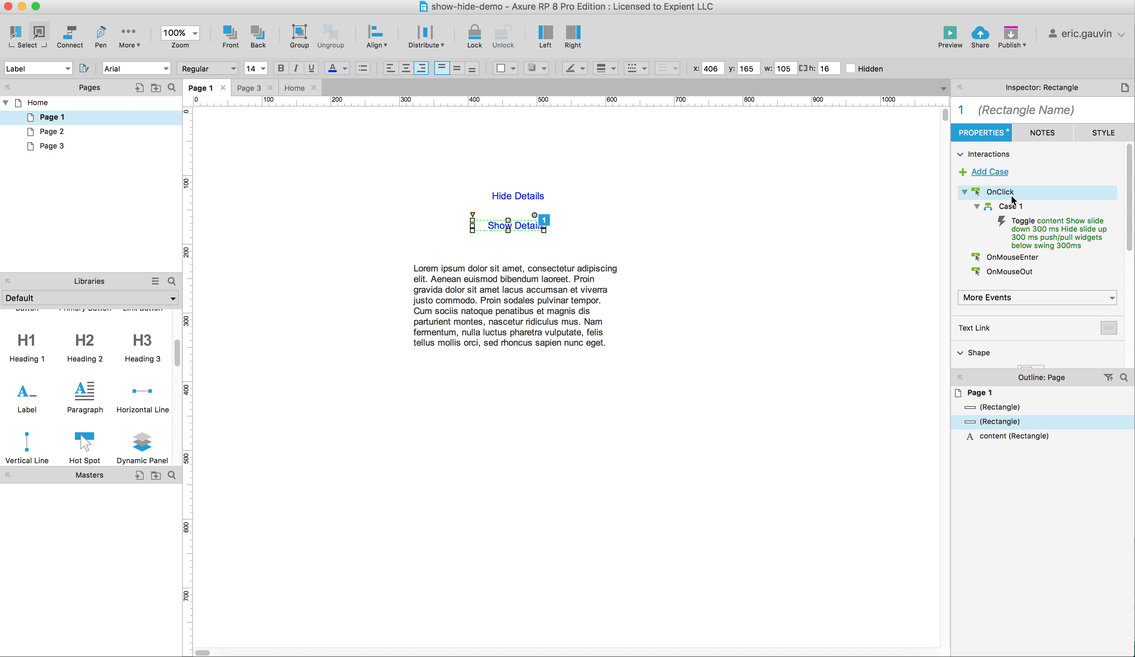
click(527, 197)
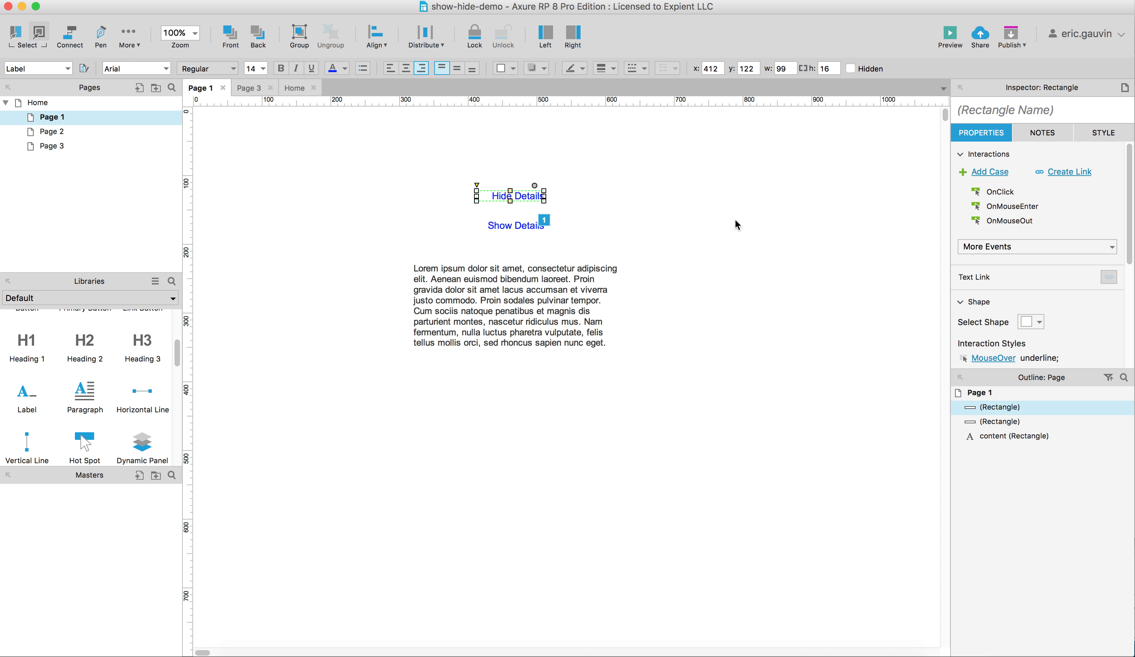
key(super+v)
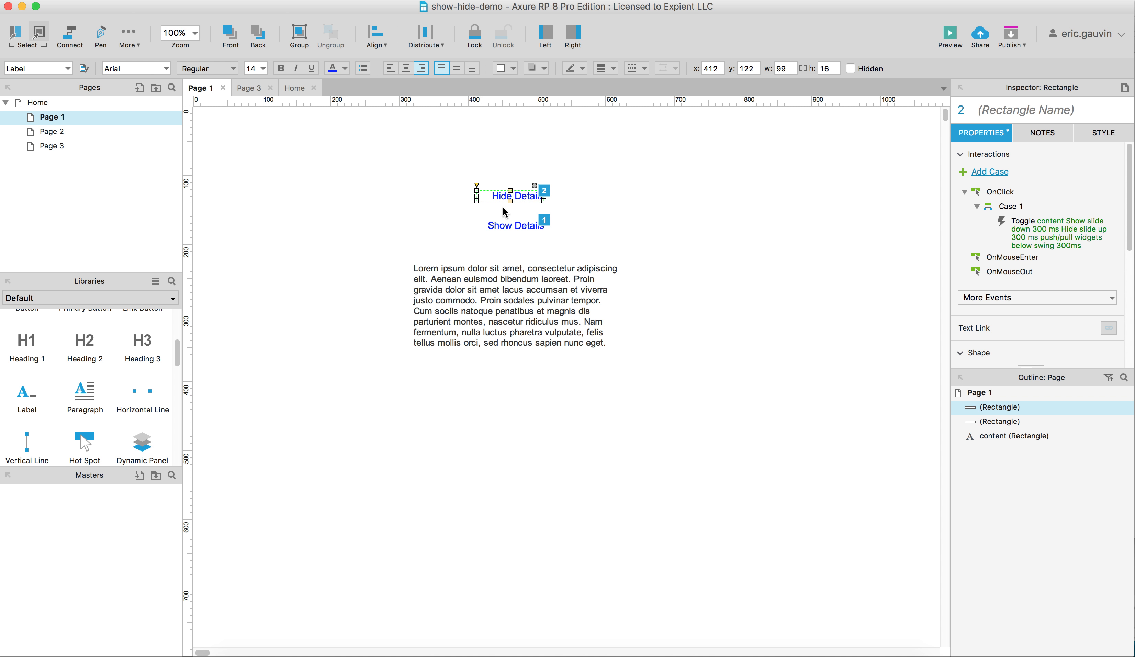
click(652, 233)
Step: Name the Hide Details link widget hide-details
click(475, 208)
click(518, 198)
click(1006, 117)
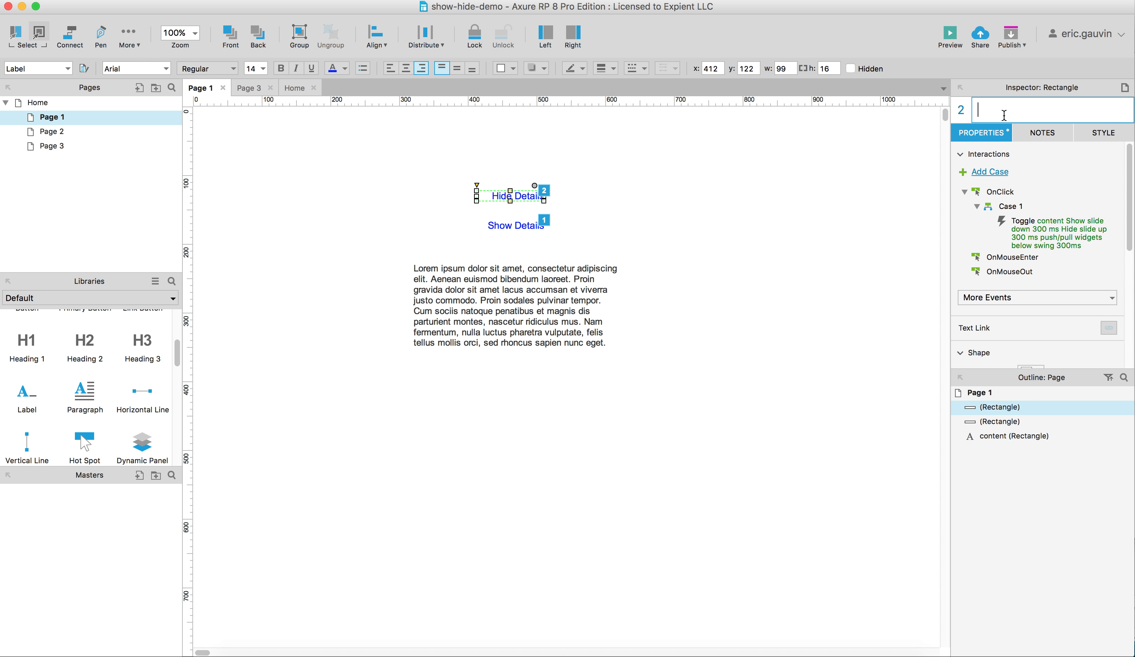
text(hide)
text(-det)
key(BackSpace)
text(etails)
click(566, 219)
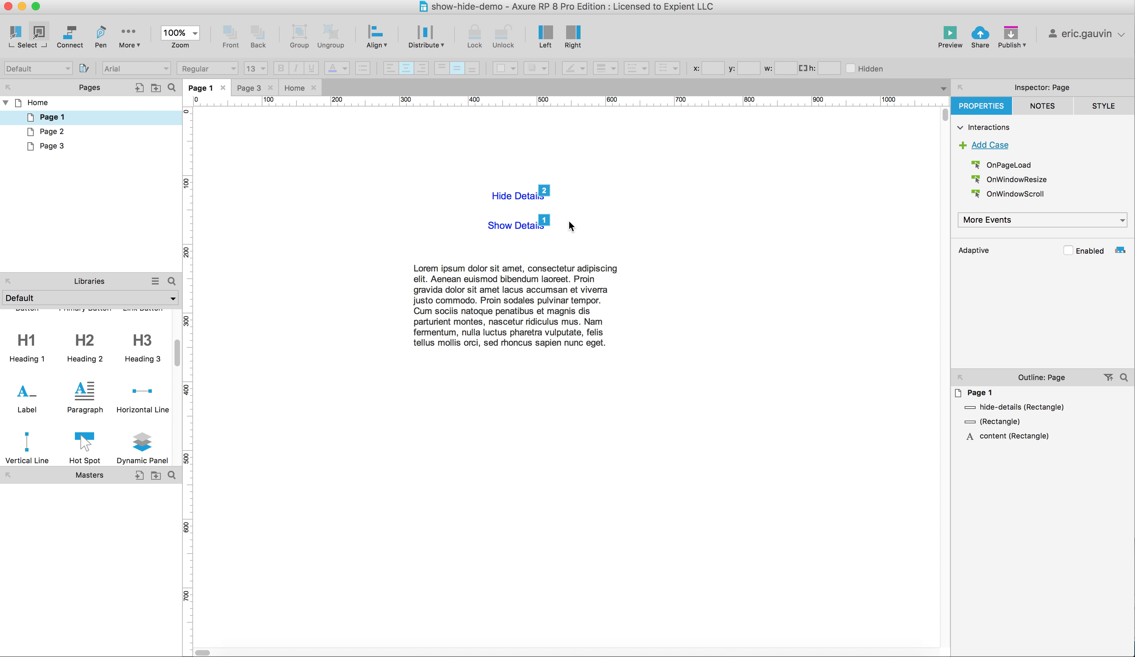
Step: Add an action to the Show Details link's OnClick case that shows the hide-details widget without animation, and save the case
click(516, 199)
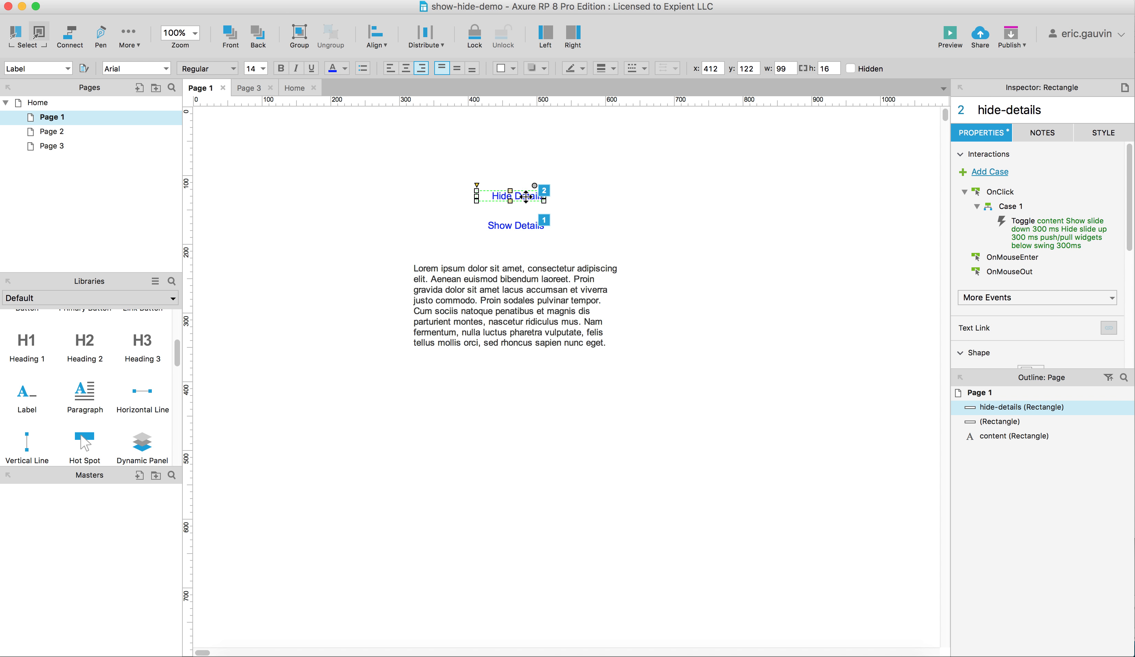
click(518, 225)
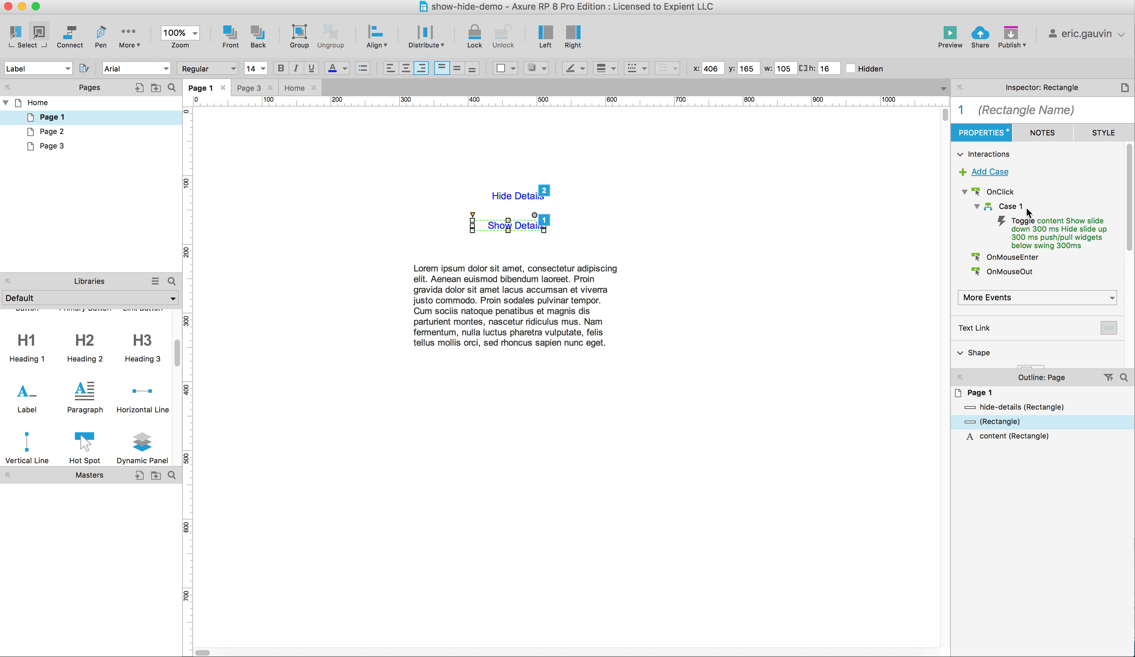
click(1004, 207)
double_click(1004, 207)
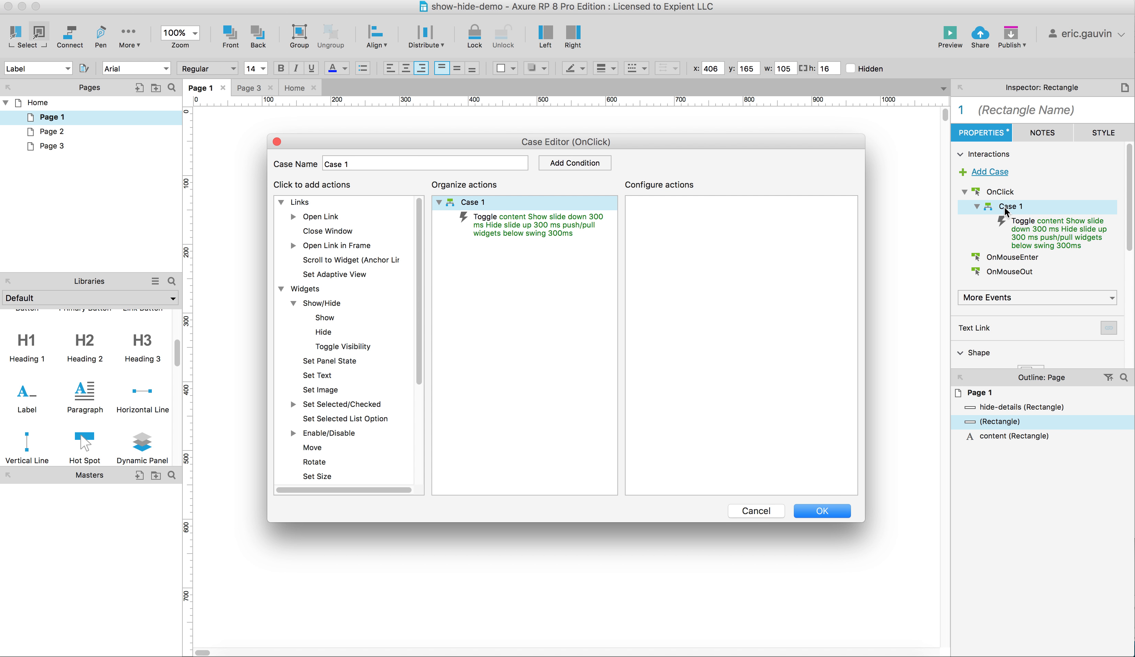
click(325, 333)
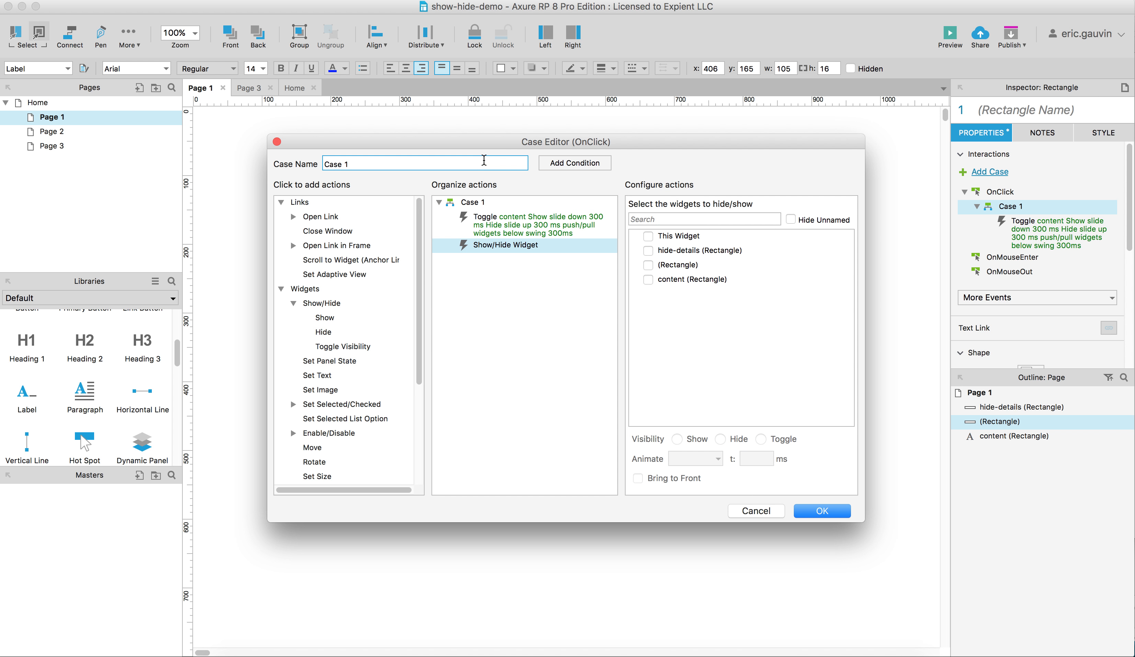
drag(481, 148, 545, 232)
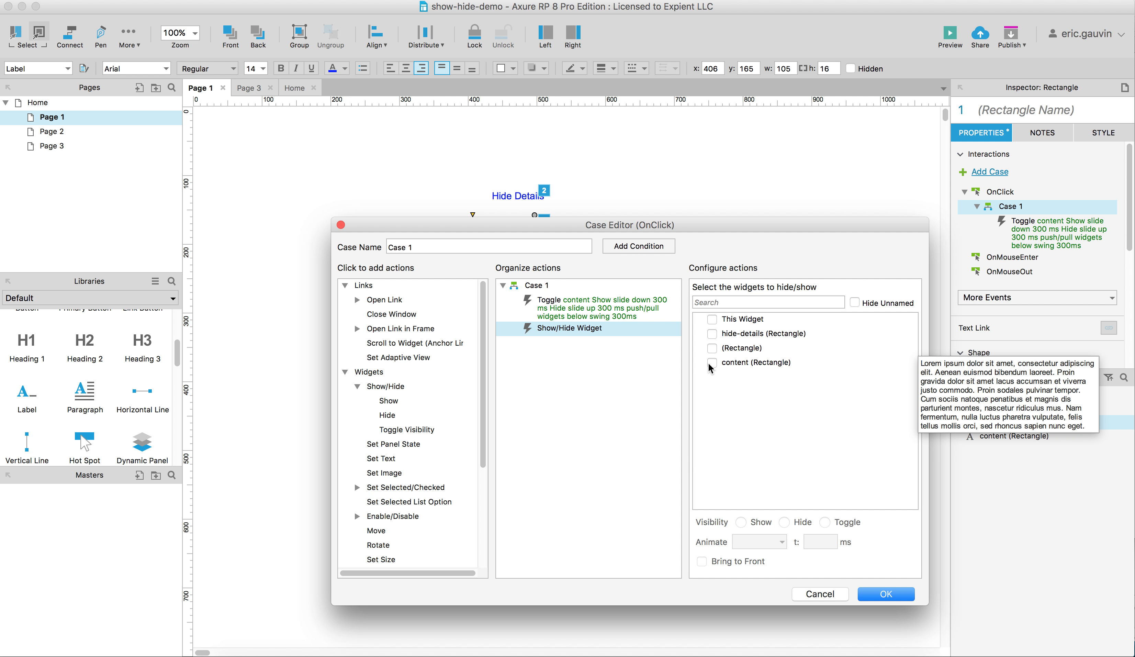
click(713, 336)
click(740, 522)
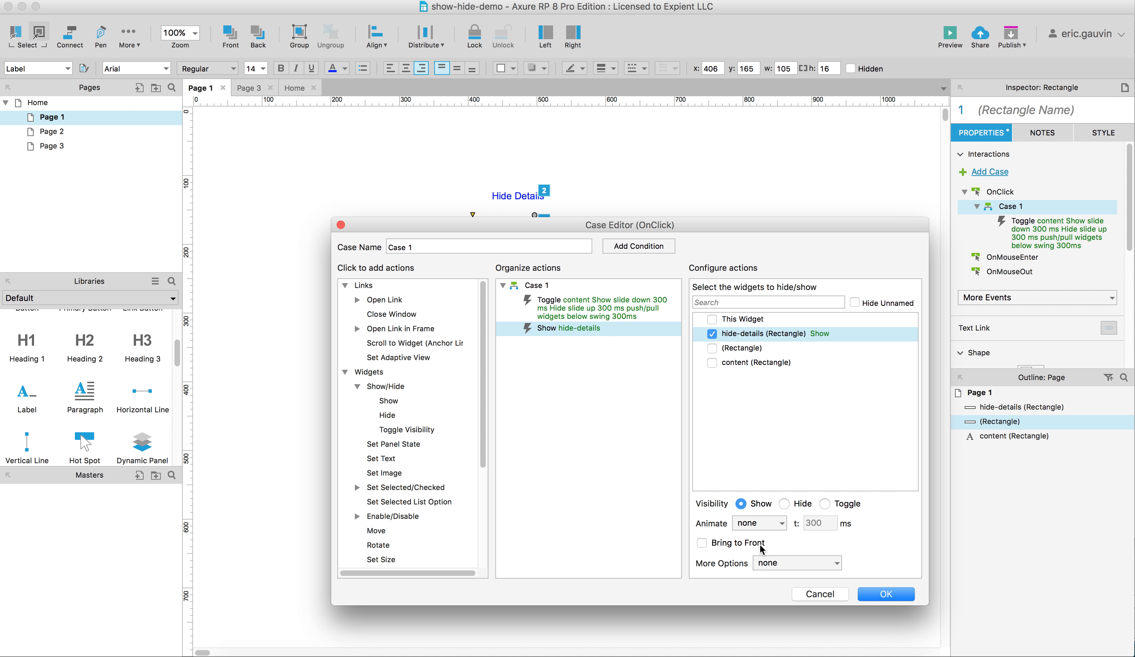
click(900, 593)
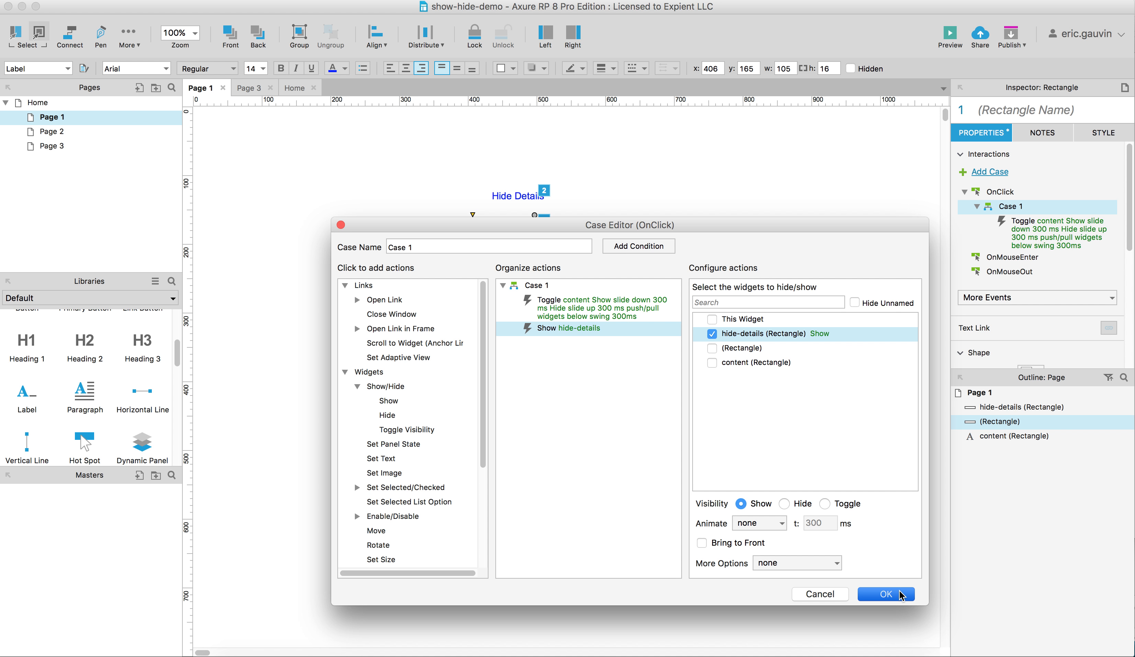
Step: Add an action to the Hide Details link's OnClick case that hides the hide-details widget without animation, and save the case
click(512, 195)
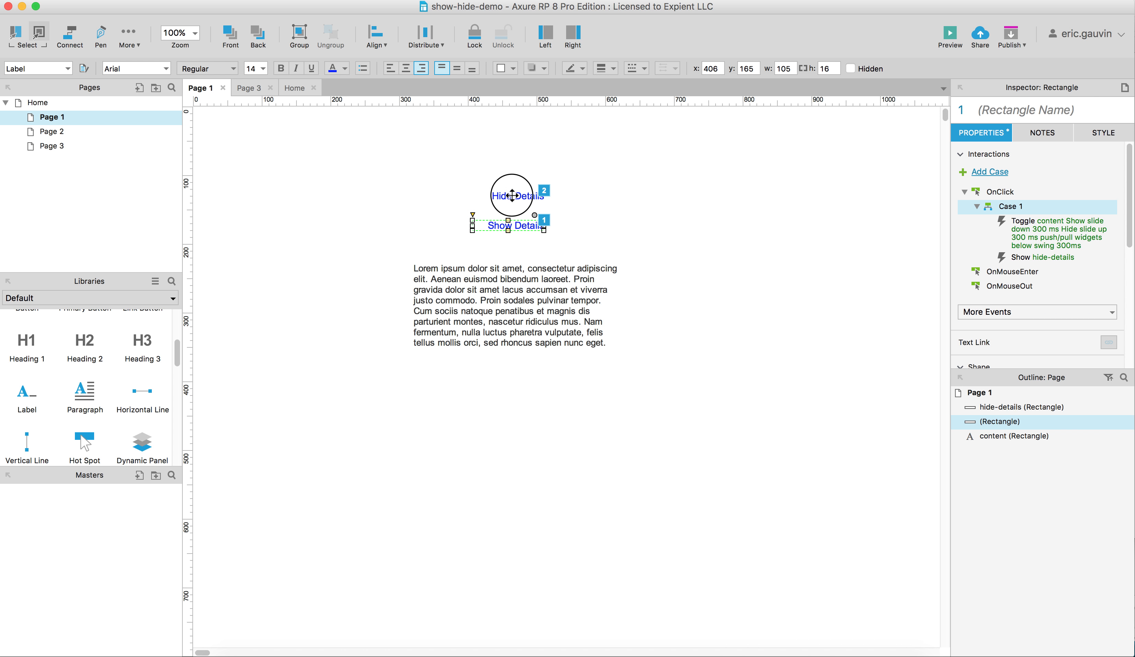
click(1016, 208)
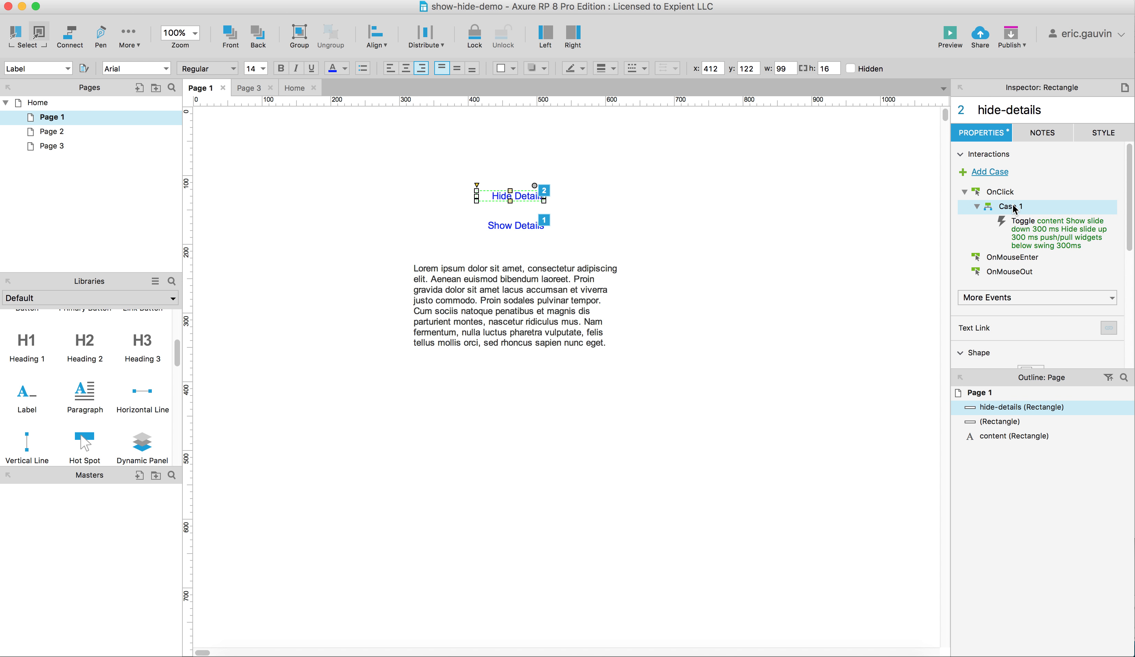
double_click(1014, 207)
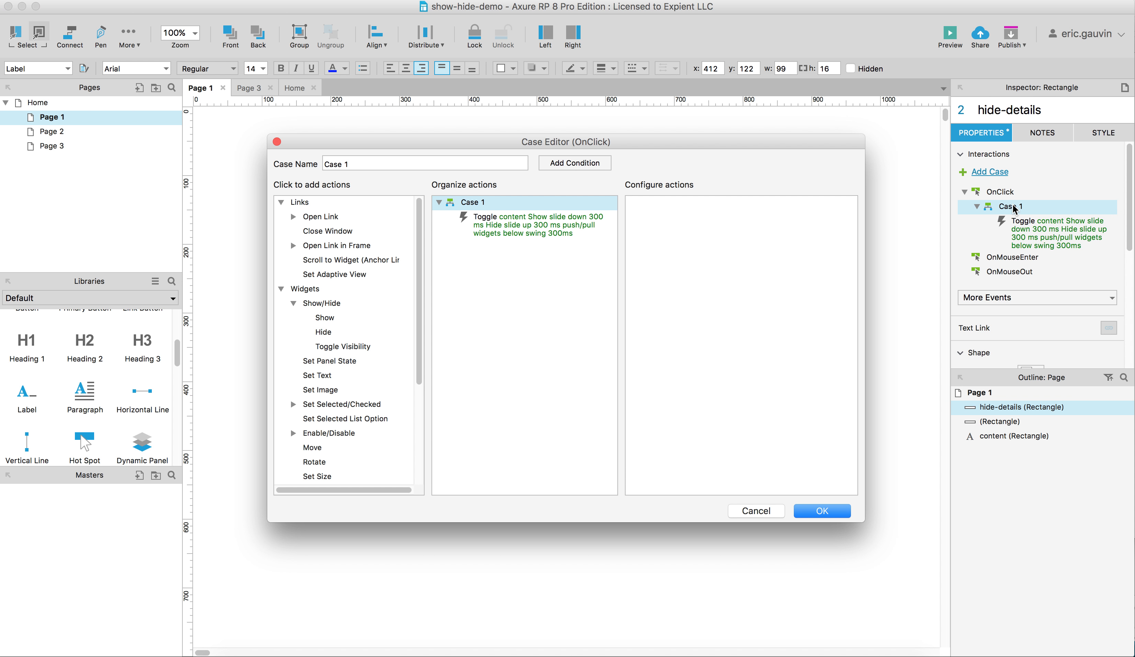
click(322, 332)
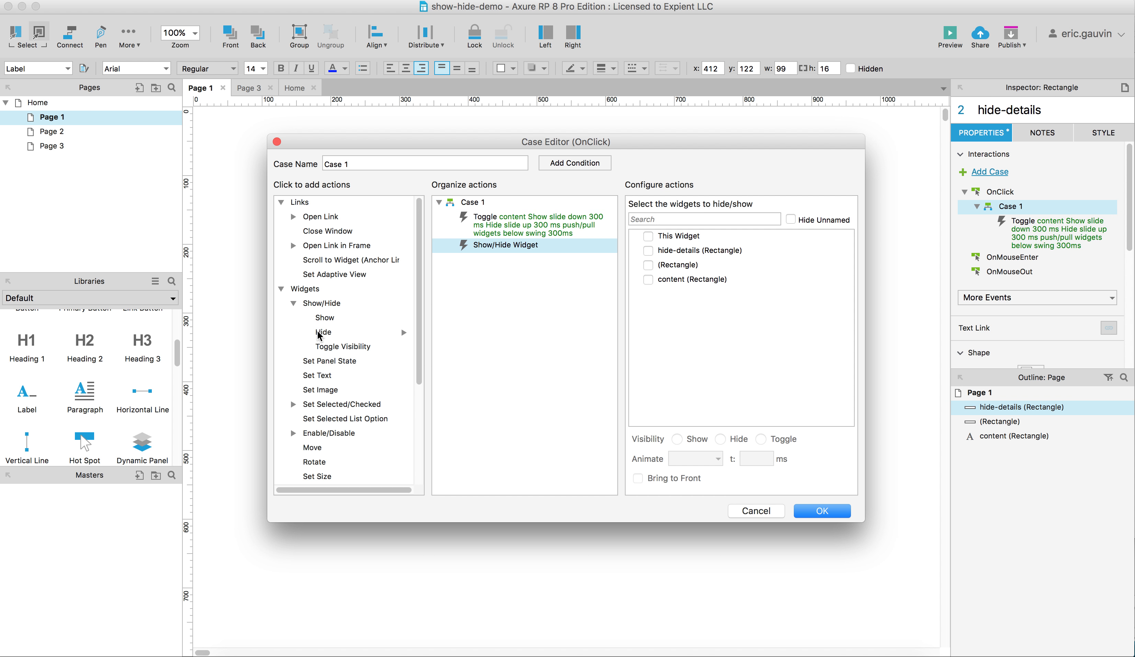
click(666, 253)
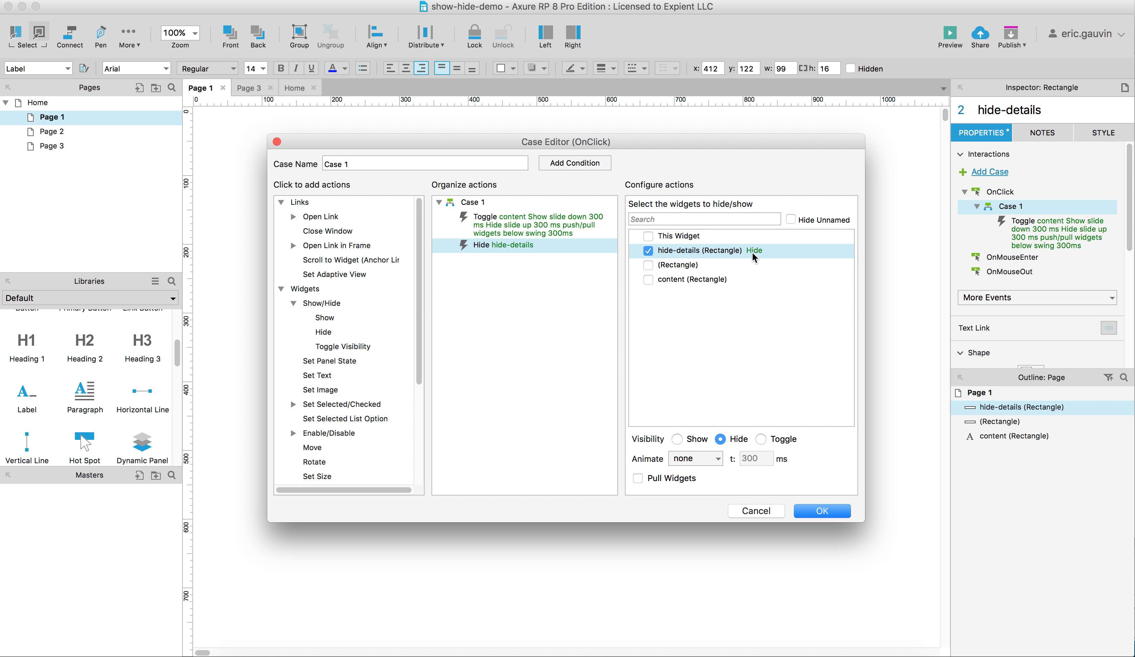
click(819, 514)
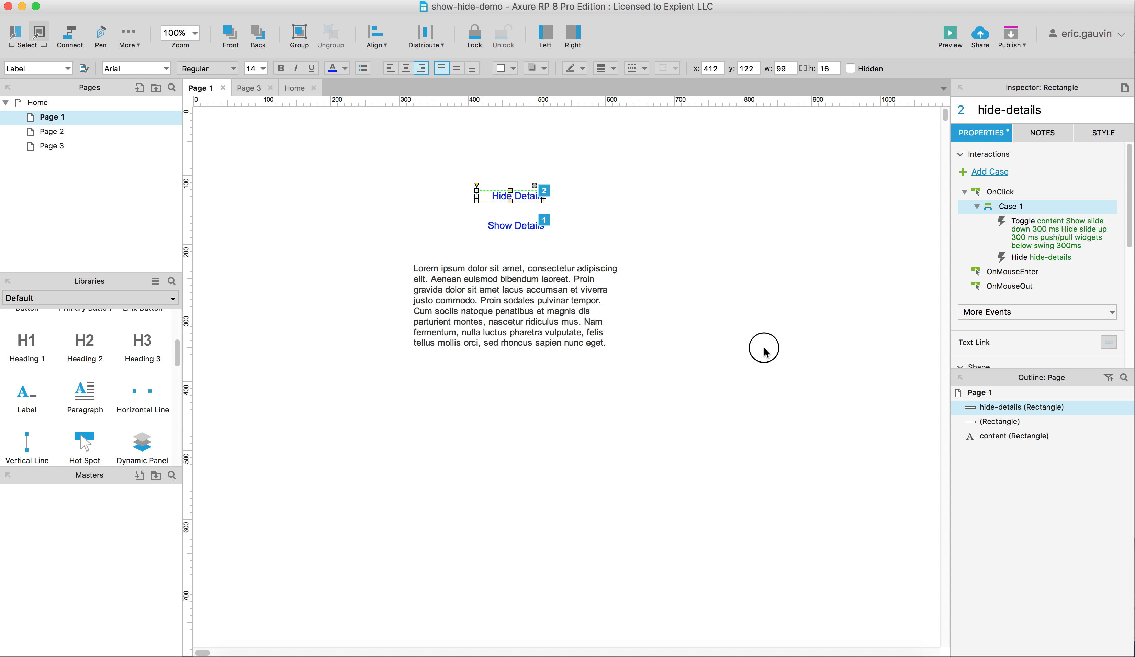
Step: Move the hide-details show and hide actions ahead of the content toggle in both links' OnClick cases
click(499, 240)
click(504, 228)
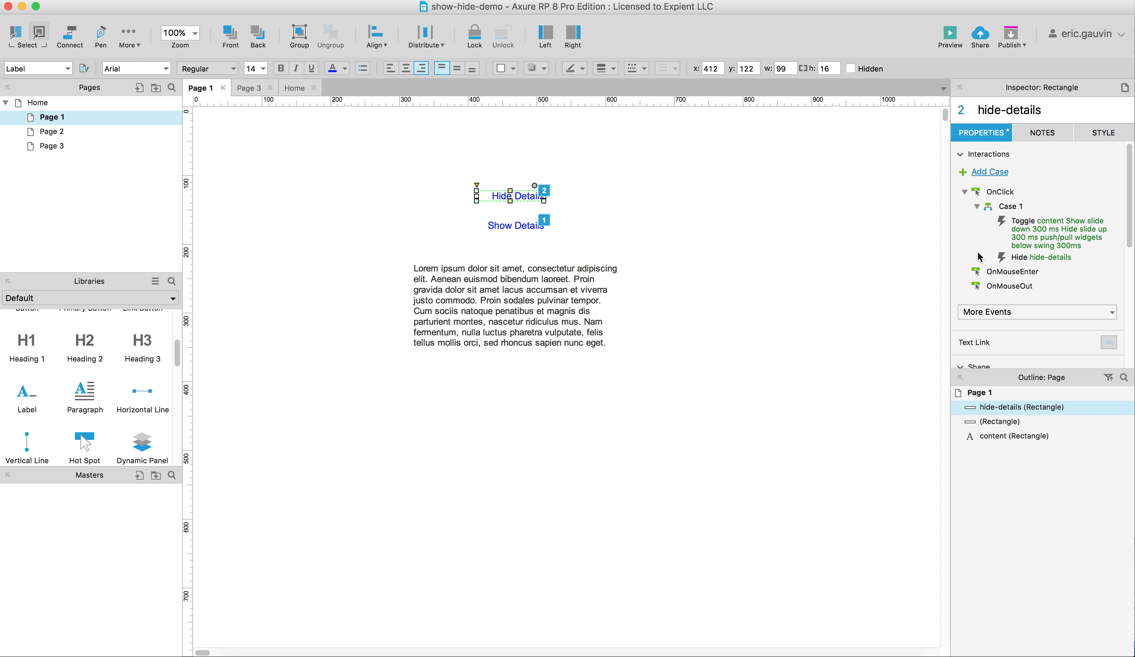
drag(1037, 257, 1020, 221)
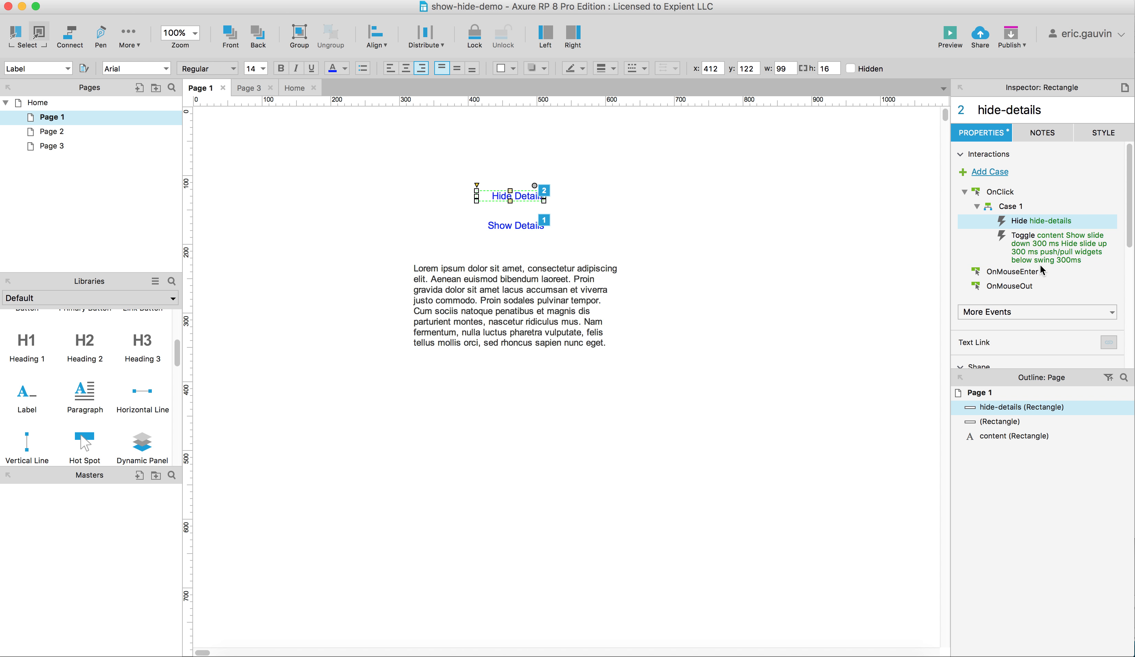
click(537, 227)
drag(1006, 259, 1018, 239)
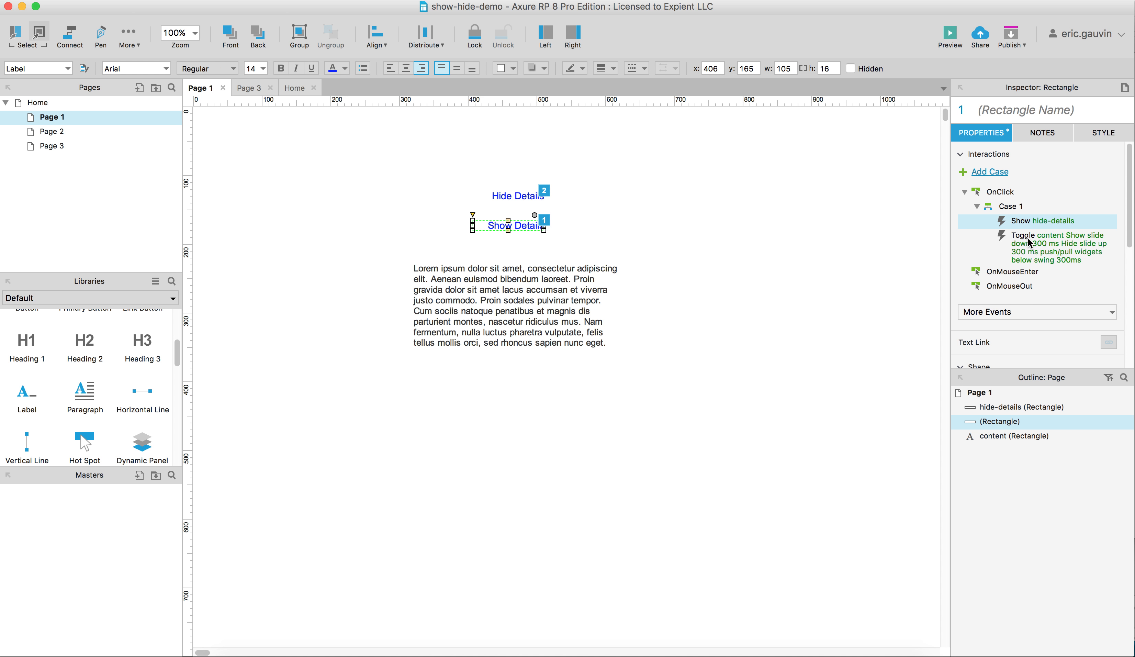
click(590, 224)
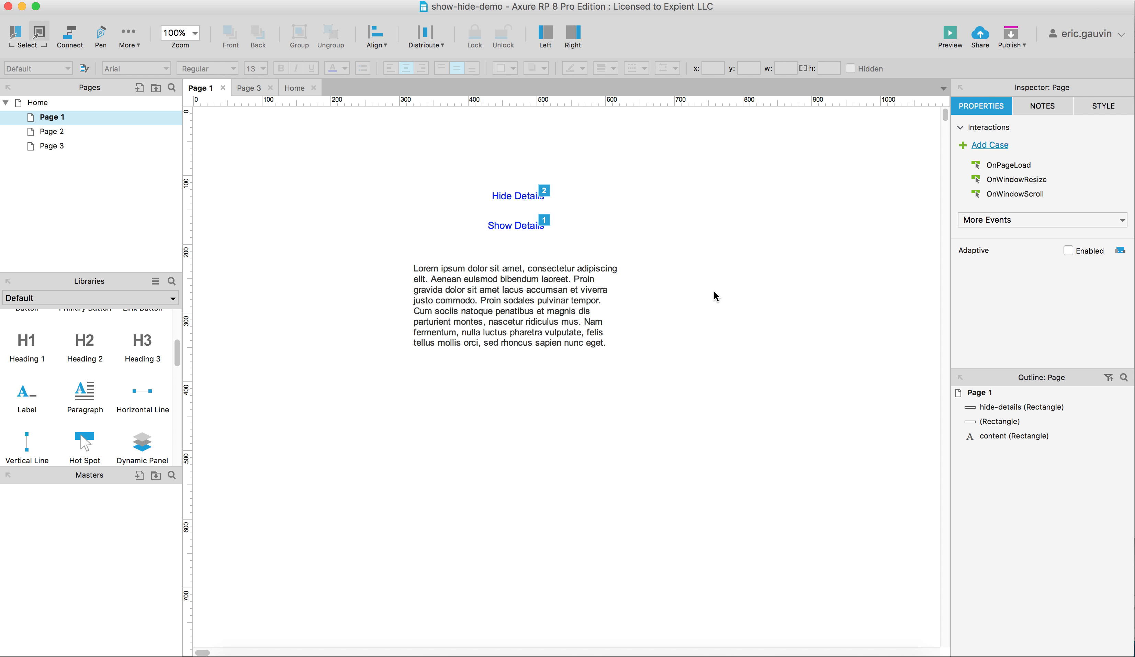
Step: Preview Page 1 in the browser, test the Show Details and Hide Details links, and close the preview
key(shift+super+p)
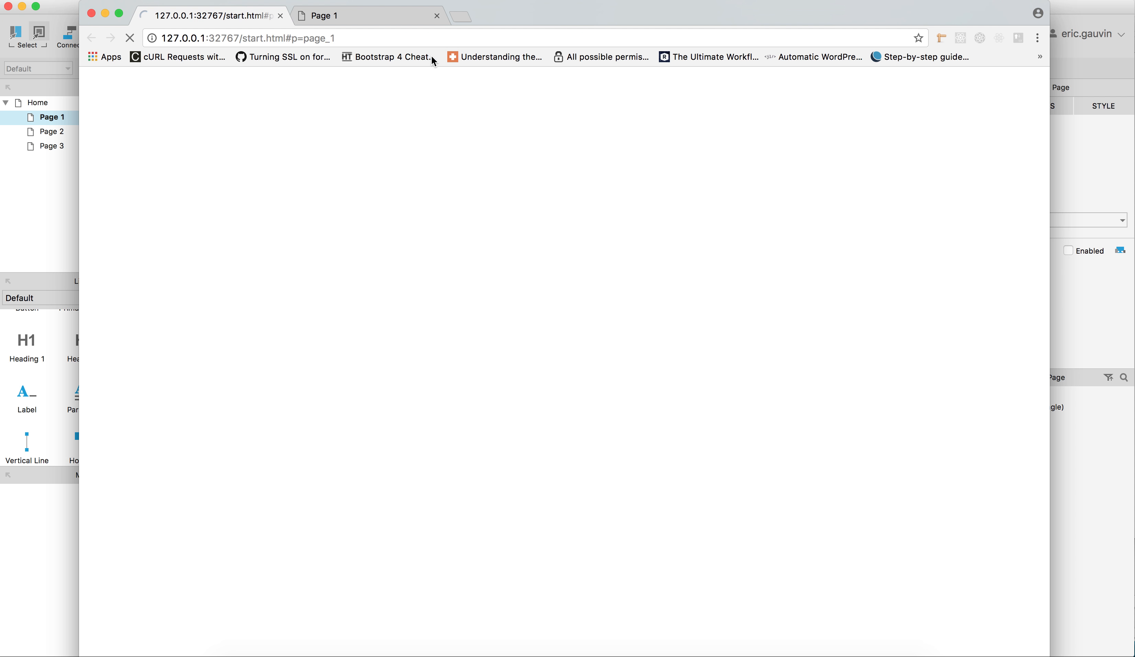
click(437, 16)
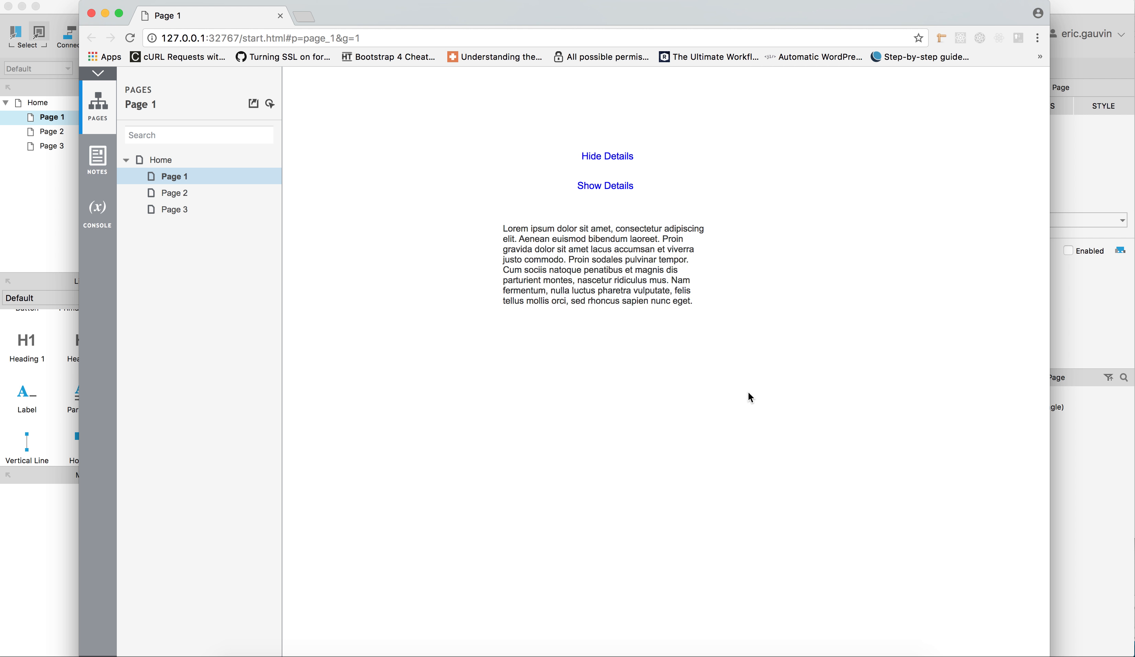
click(606, 190)
click(607, 191)
click(610, 163)
click(612, 190)
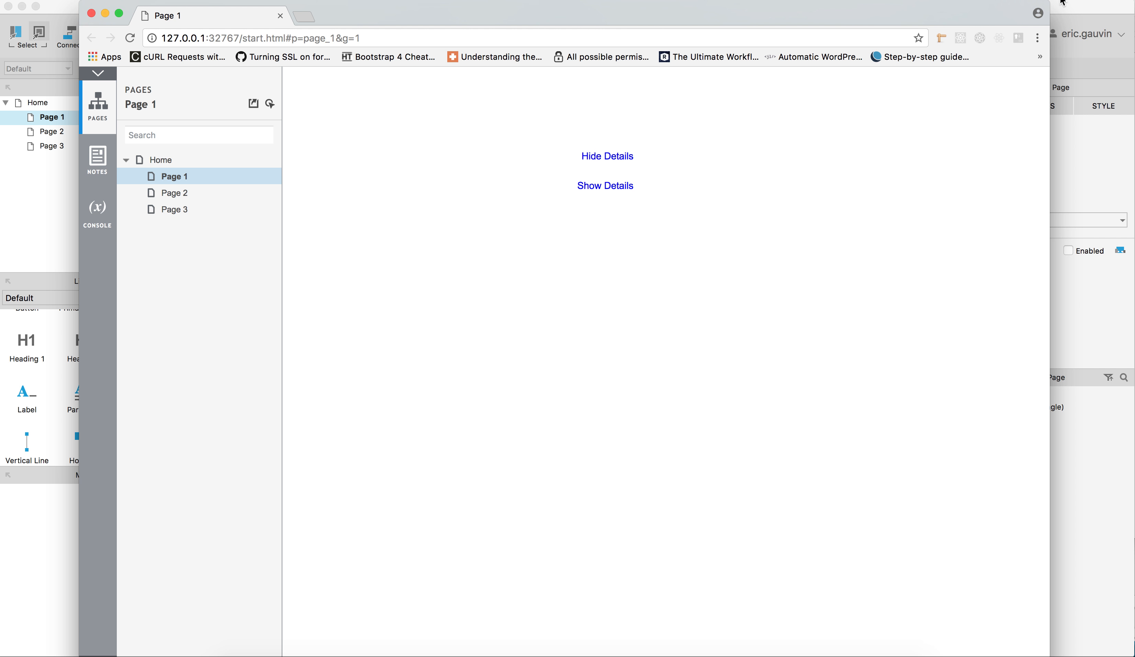
click(92, 13)
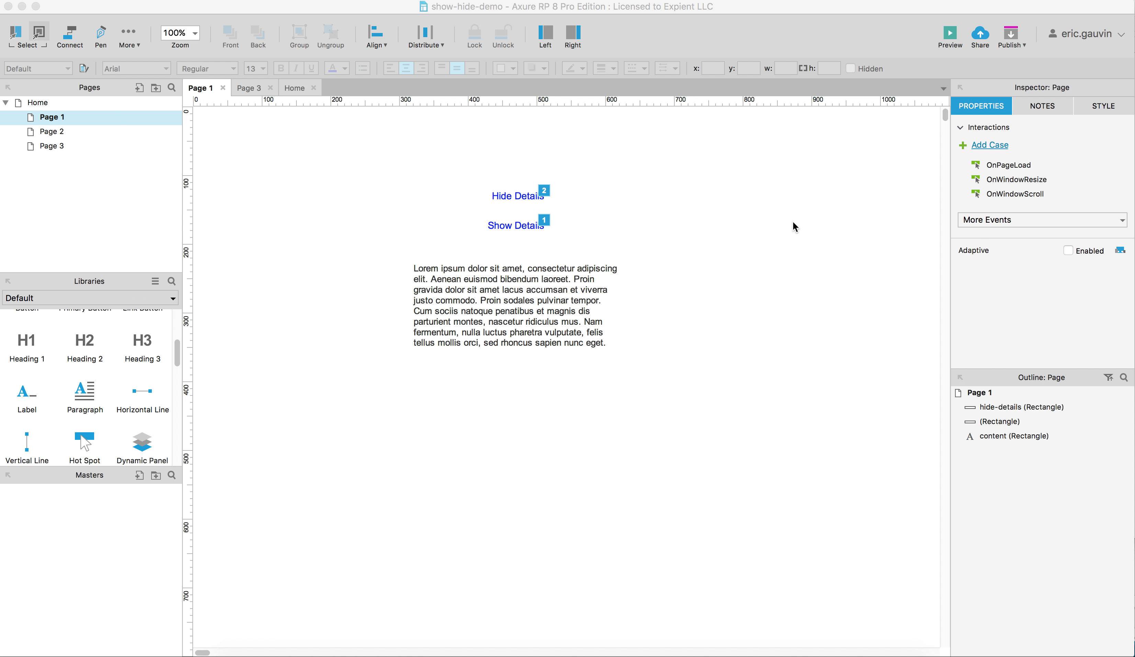
Step: Set the hide-details link to be hidden by default
click(515, 225)
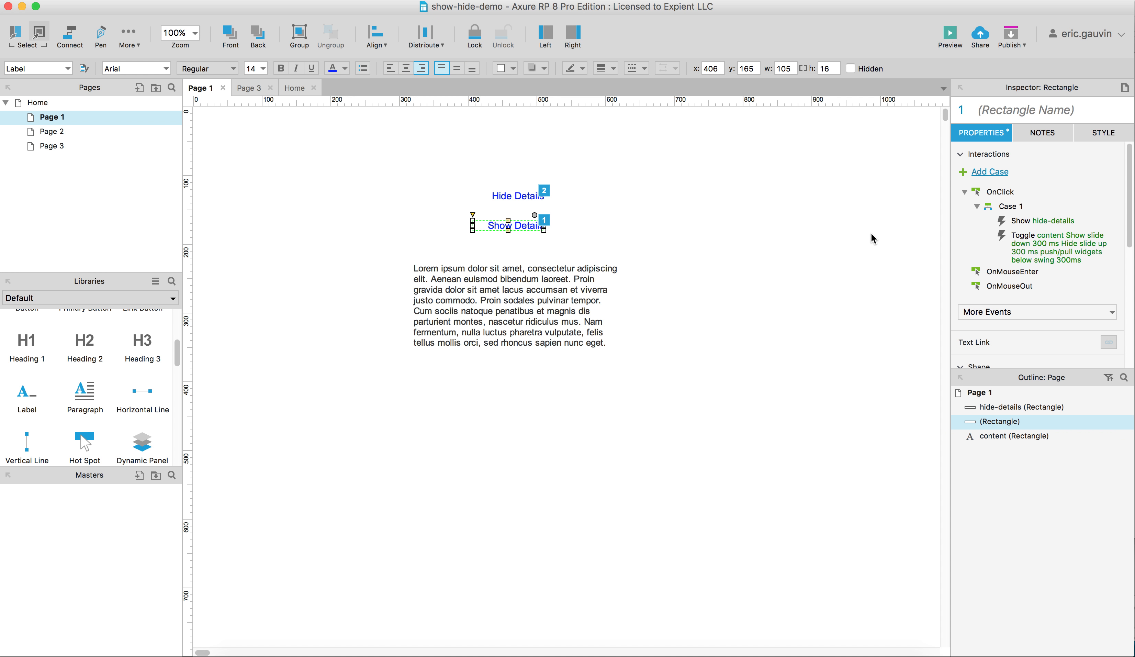
click(508, 198)
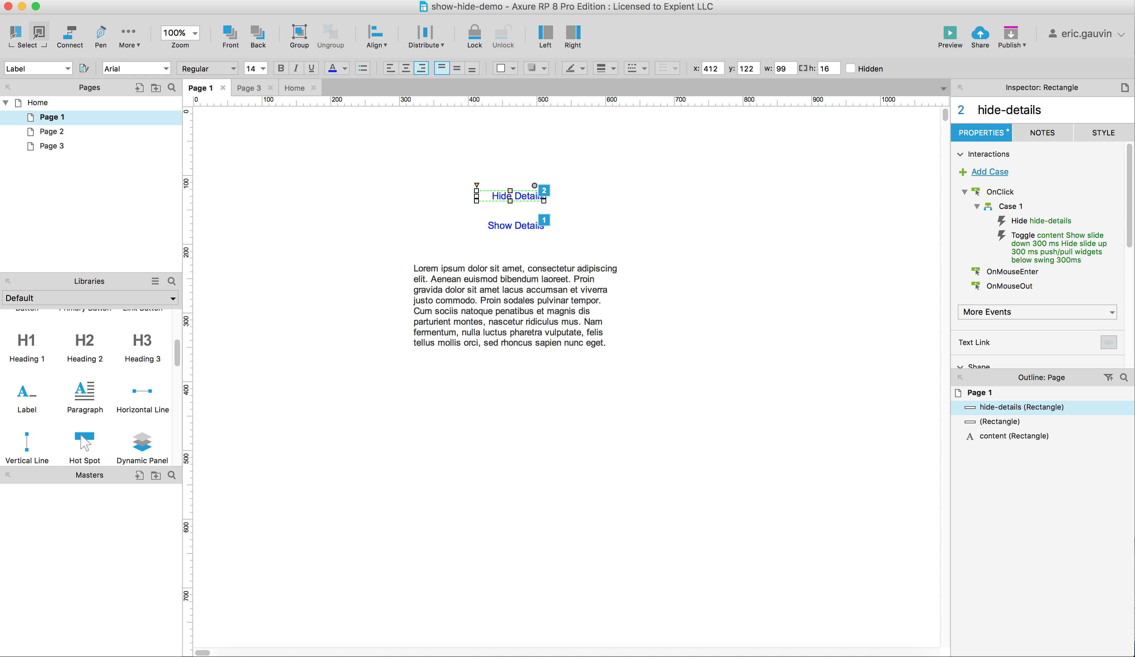
click(1113, 132)
click(1111, 154)
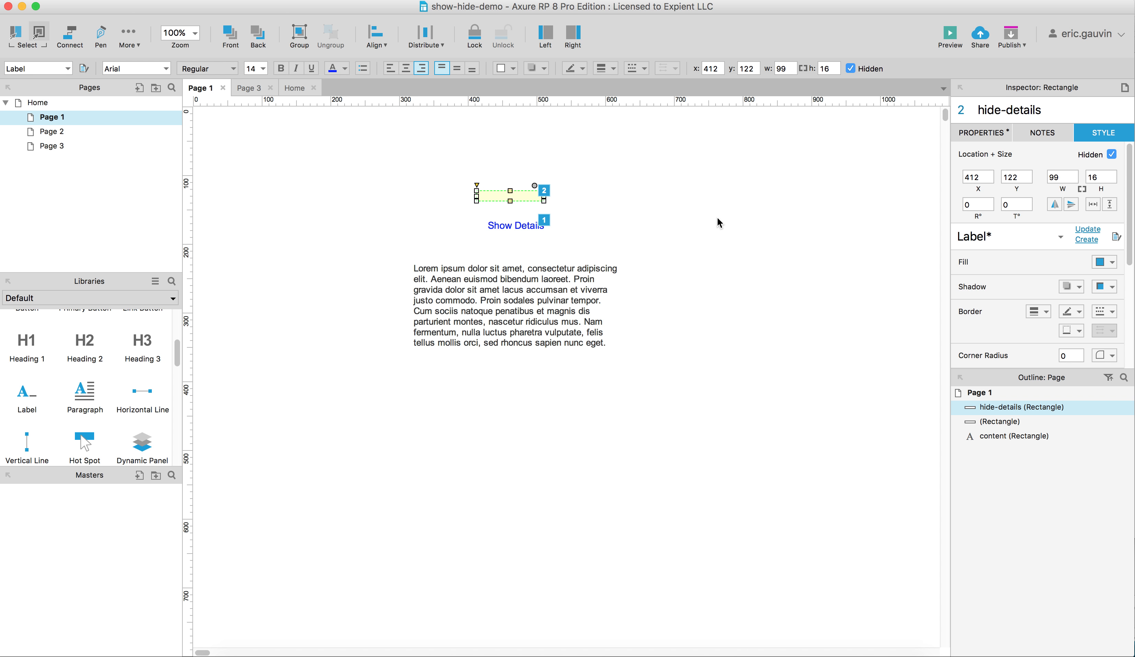
click(418, 221)
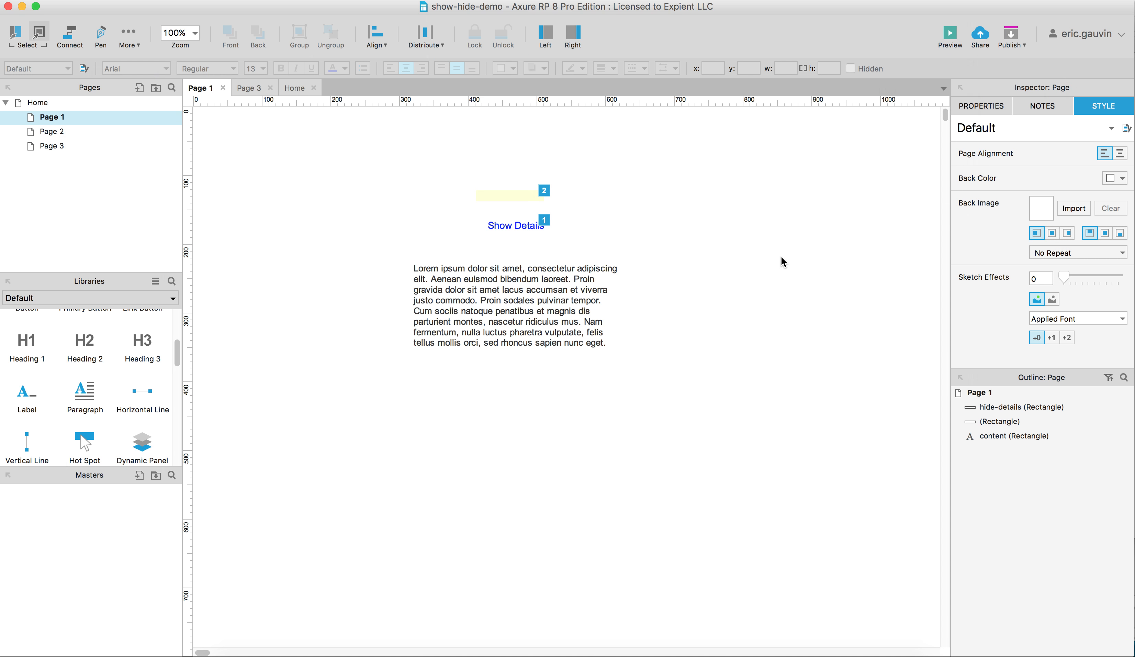
Step: Preview Page 1 again with hide-details initially hidden, alternate between the Show Details and Hide Details links, and close the browser
key(shift+super+p)
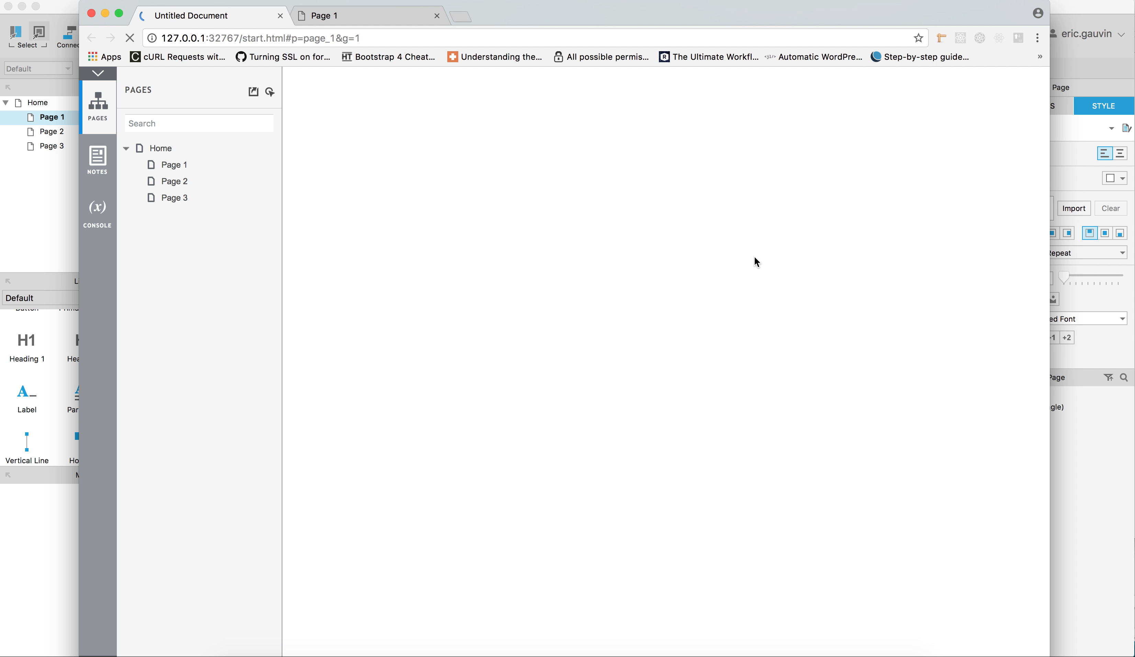
click(603, 186)
click(613, 153)
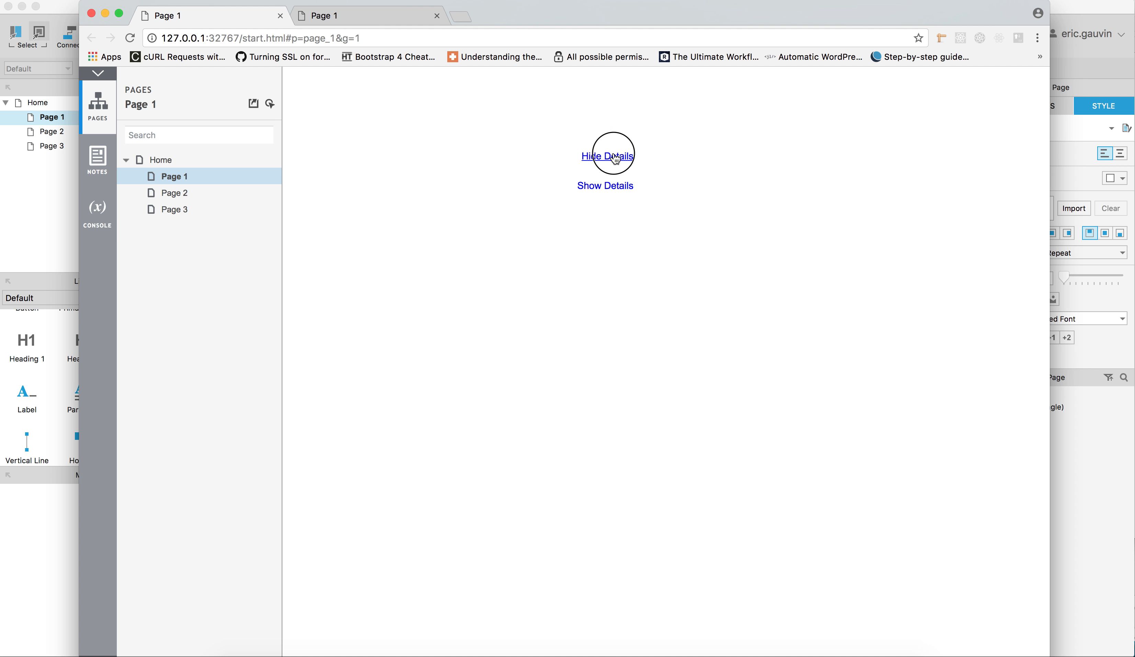
click(611, 185)
click(612, 186)
click(611, 184)
click(609, 153)
click(609, 185)
click(612, 155)
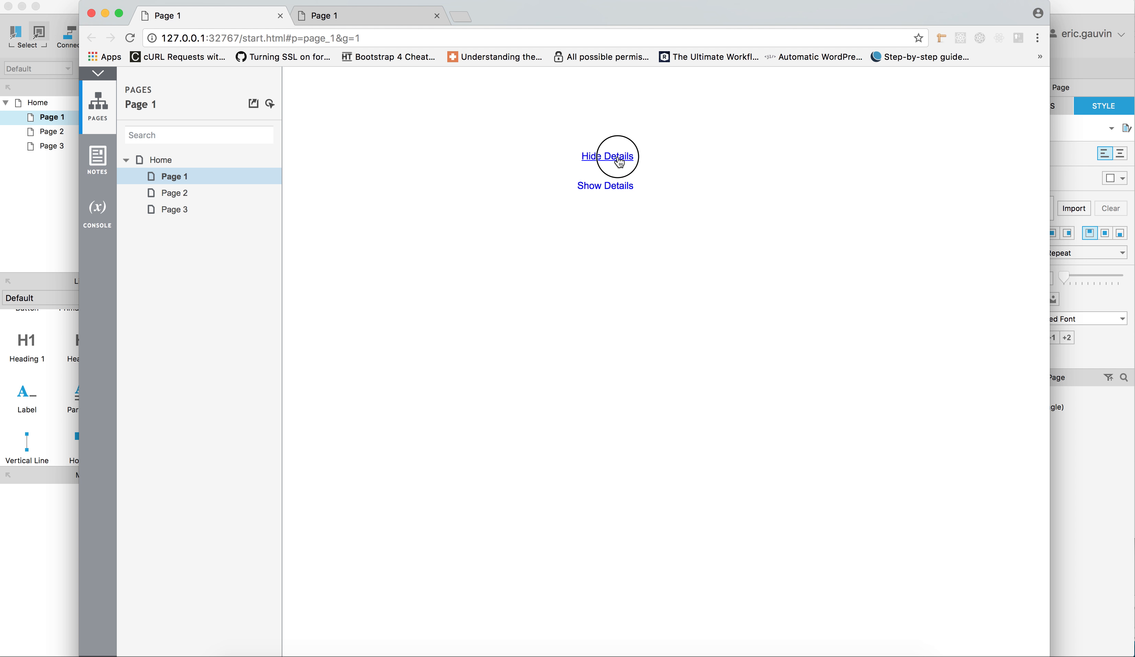
click(92, 13)
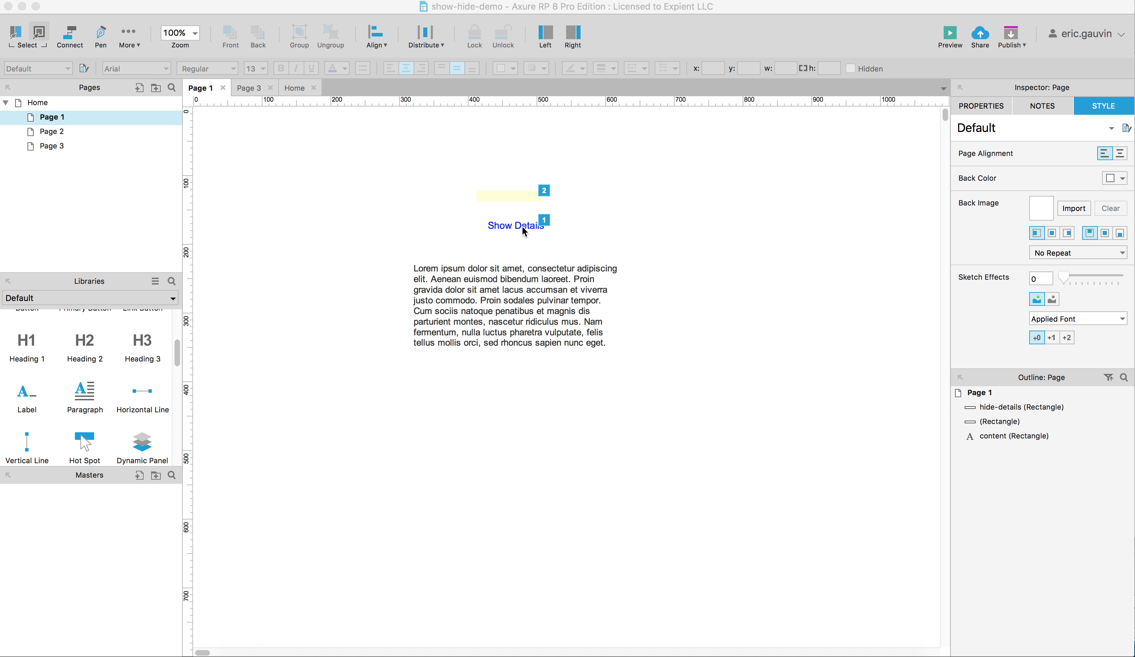
Step: Move the hidden hide-details link over the Show Details link and place both just above the content paragraph's right end
click(520, 195)
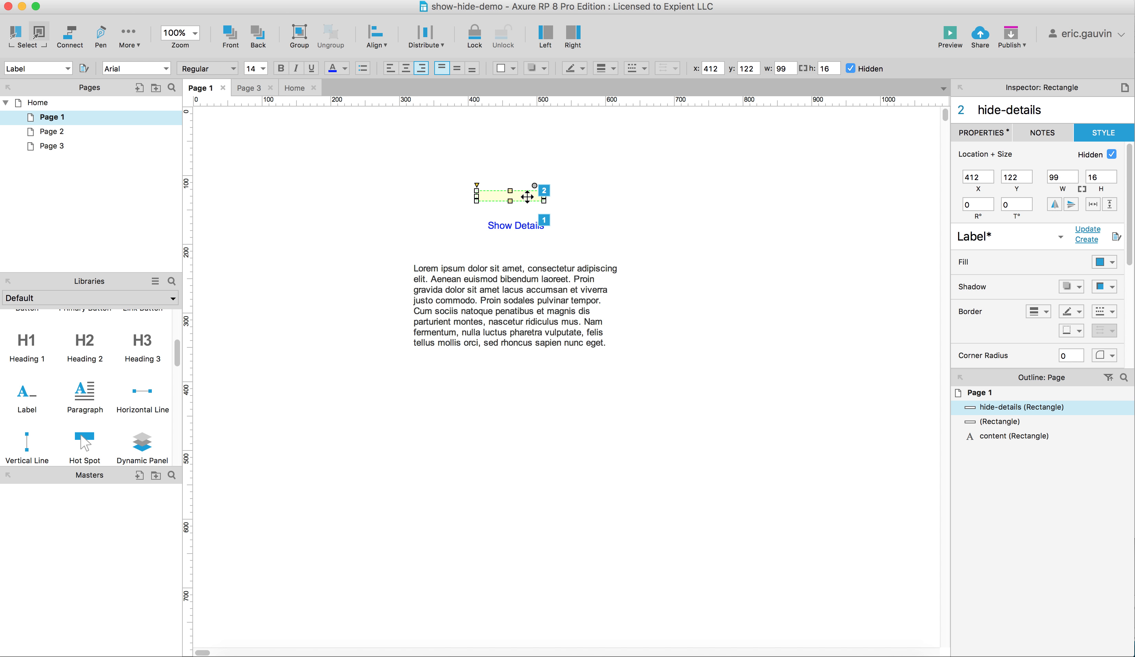
click(510, 213)
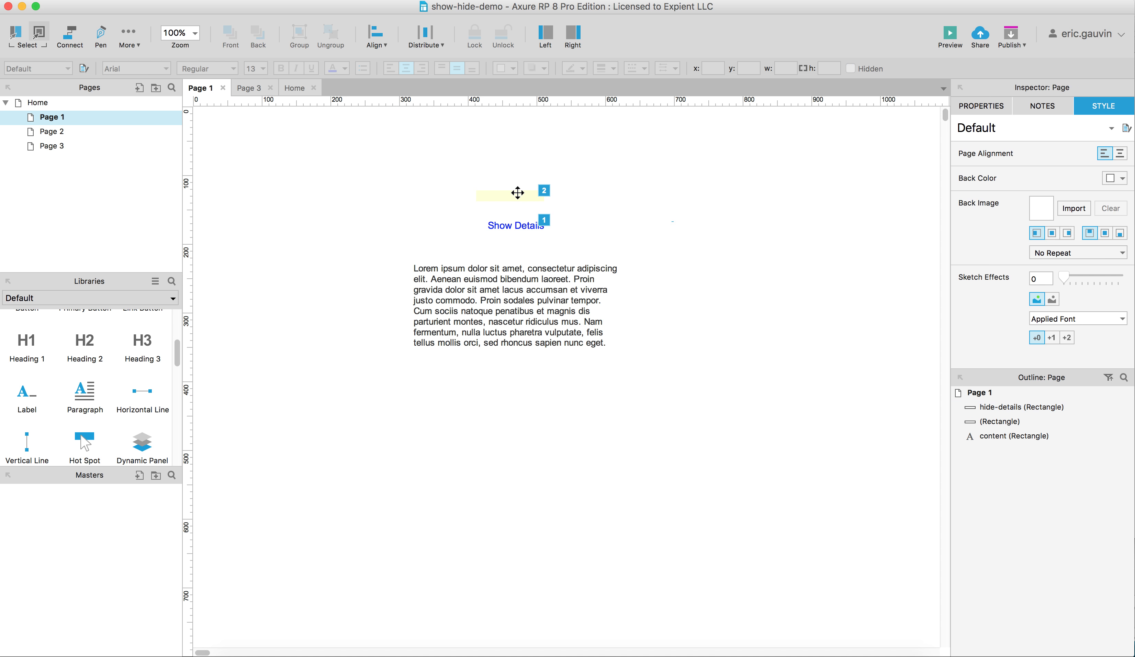
click(519, 193)
drag(534, 201, 533, 231)
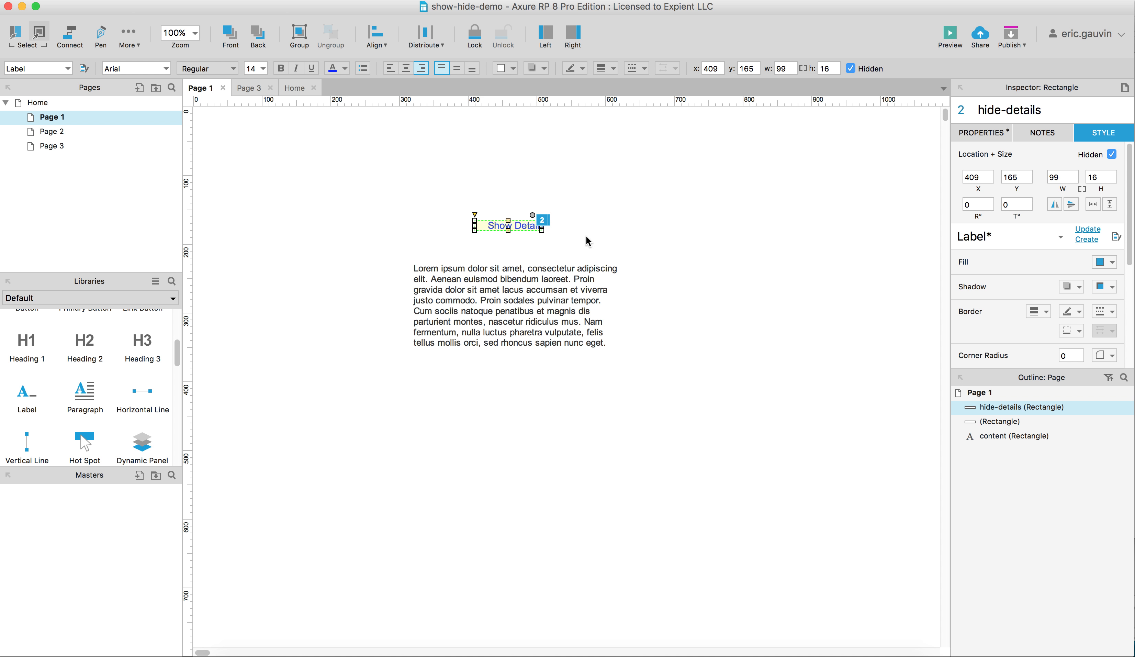
drag(411, 181, 593, 249)
click(691, 262)
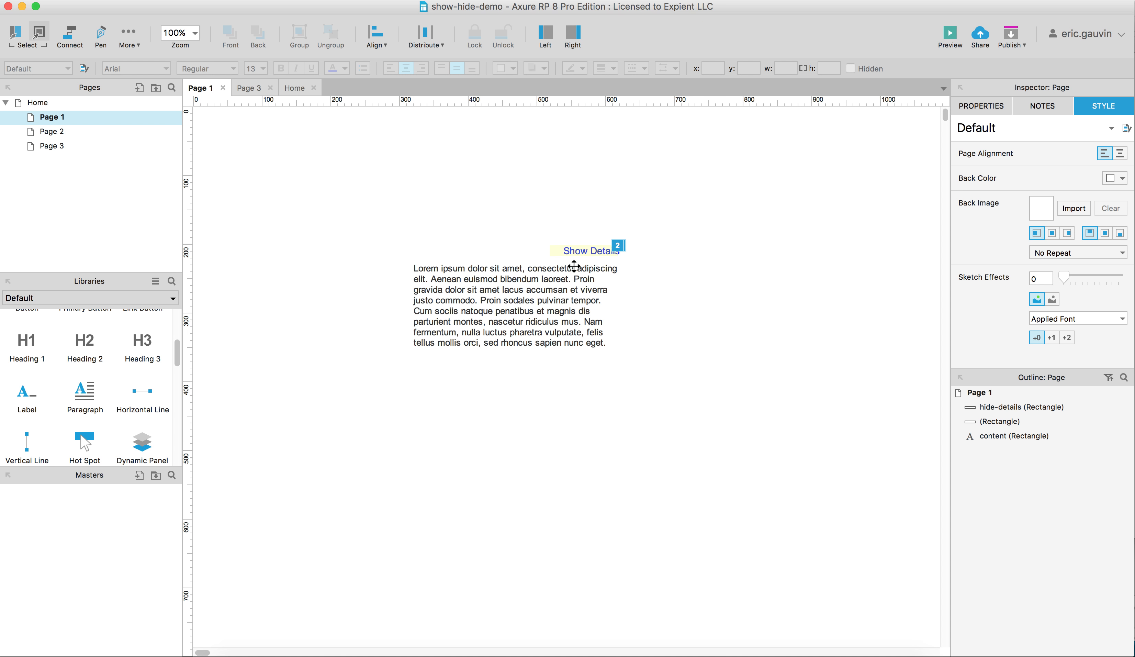
Step: Move the hide-details link above the Show Details link and set the content paragraph to be hidden by default
scroll(573, 266, down, 1)
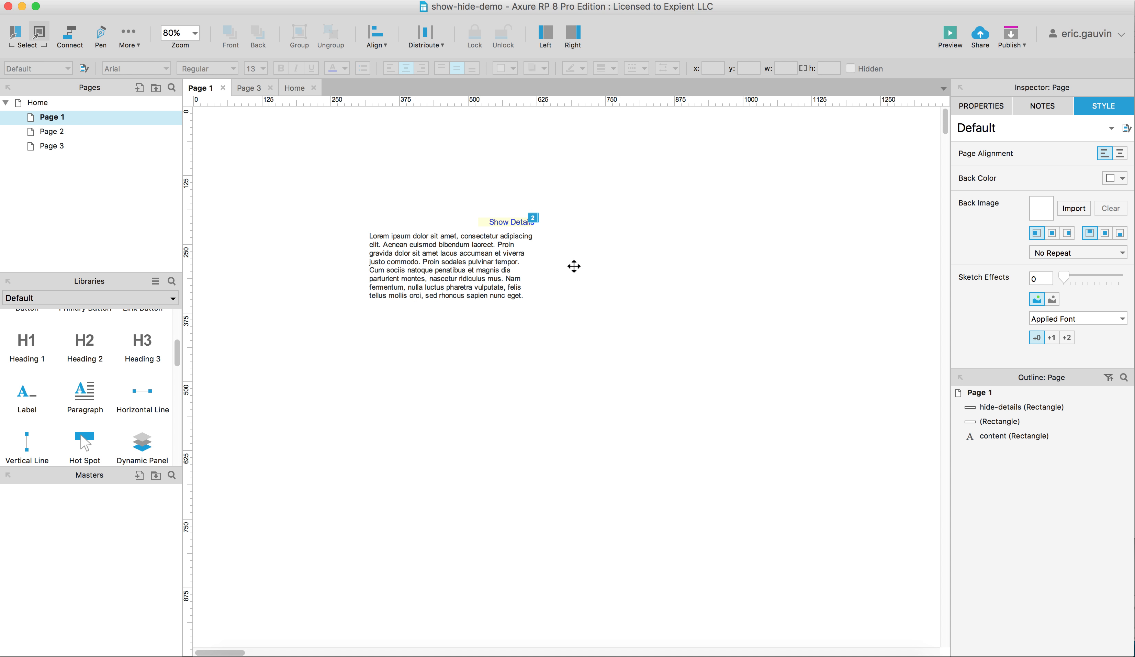
scroll(493, 246, up, 2)
scroll(498, 246, up, 3)
scroll(514, 257, left, 5)
scroll(514, 257, up, 2)
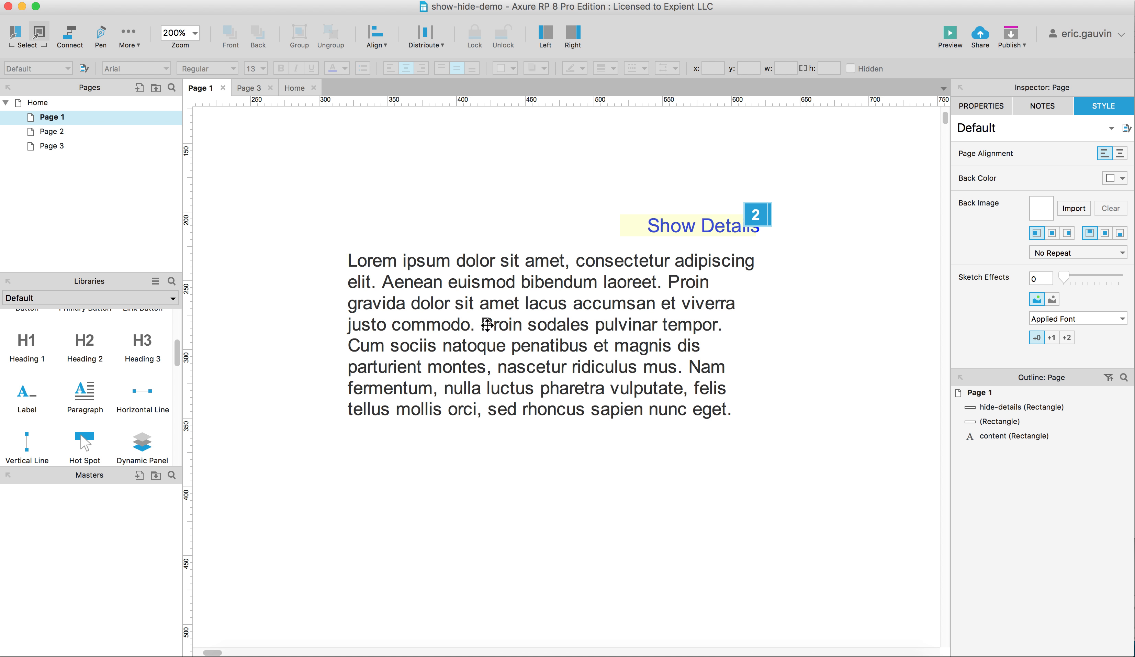
drag(667, 222, 680, 165)
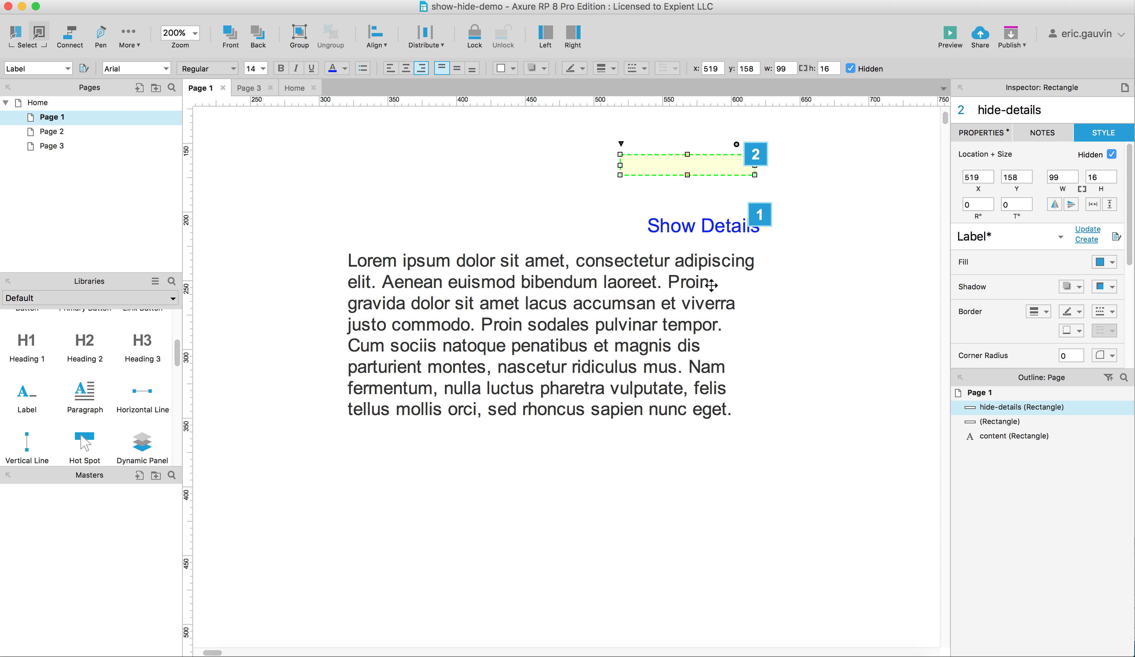
click(608, 282)
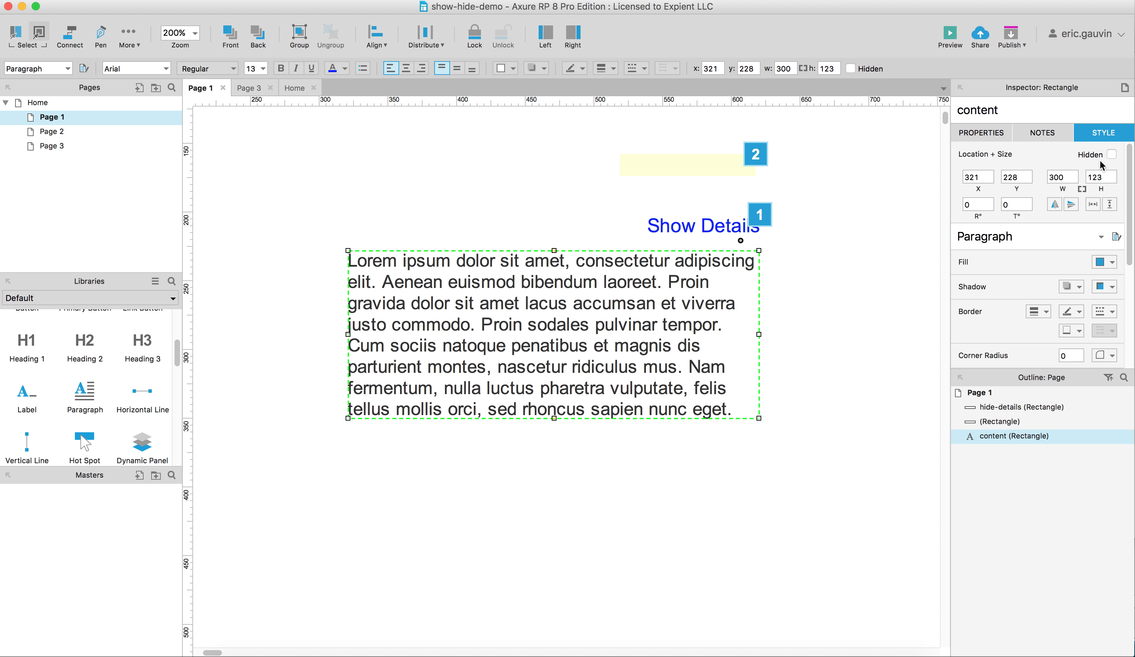
click(1110, 154)
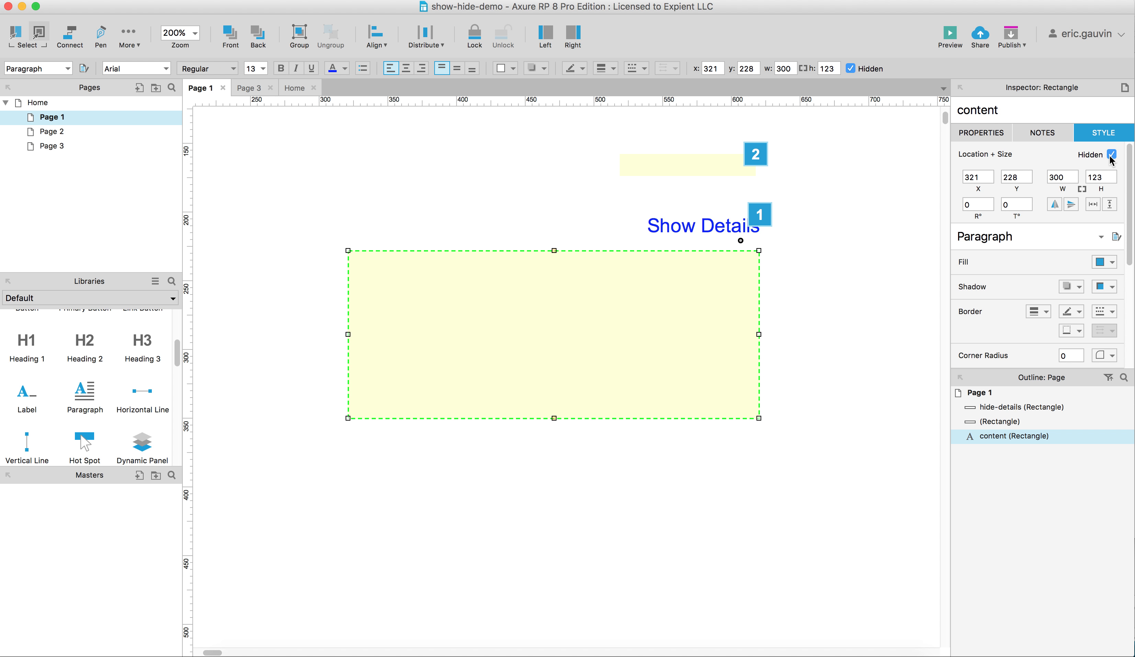
Step: Reposition the hide-details link over the Show Details link at X 522, Y 202, aligned with the content's right edge
click(713, 184)
drag(722, 165, 732, 227)
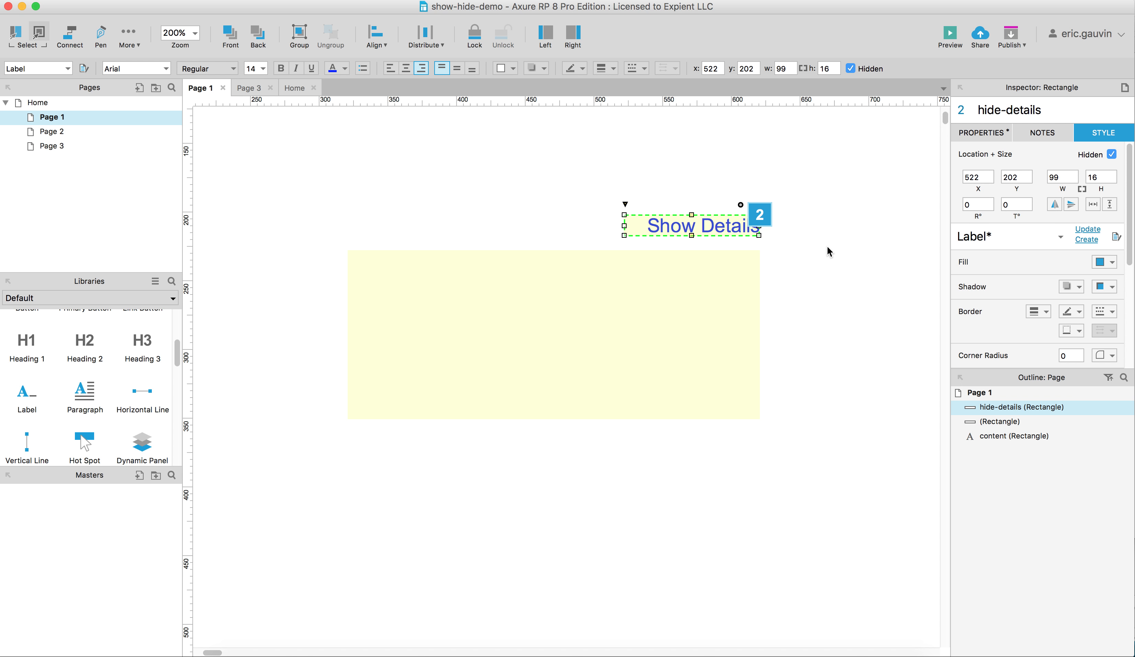
click(790, 231)
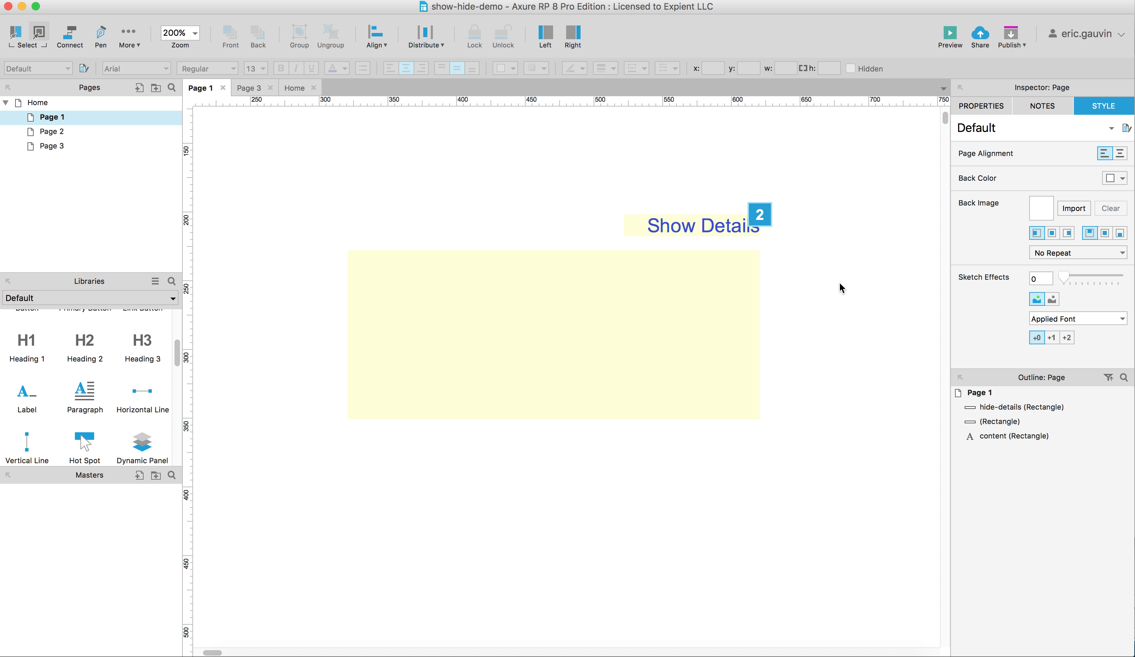
Step: Preview Page 1 in the browser and repeatedly alternate the Show Details and Hide Details links to test the content toggle
key(super+period)
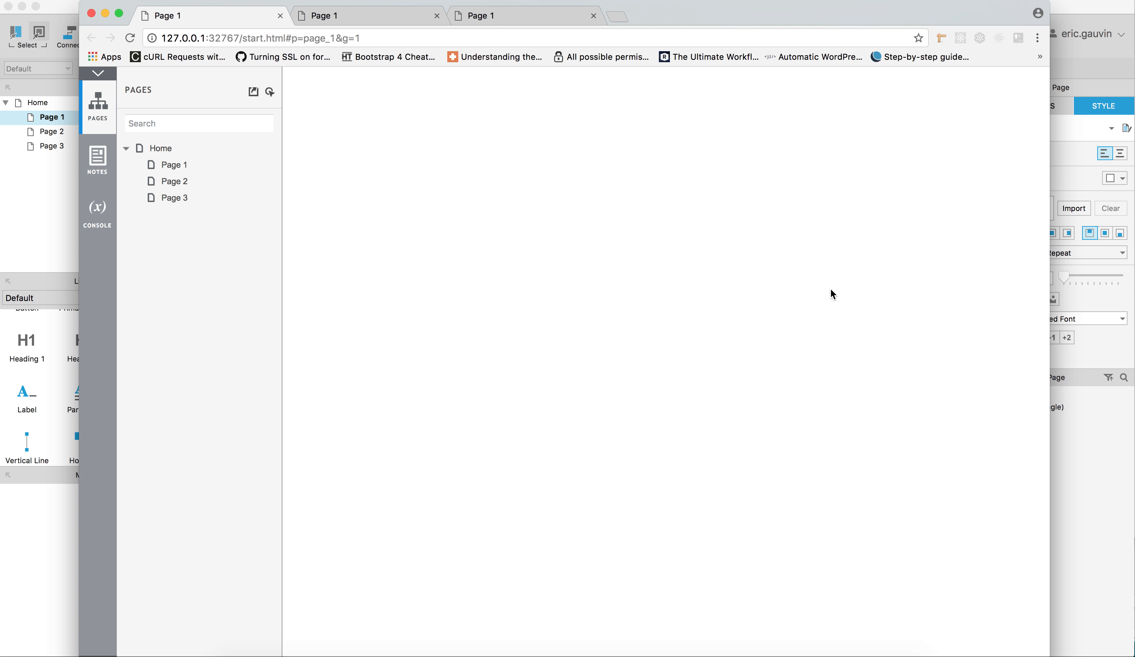
click(685, 213)
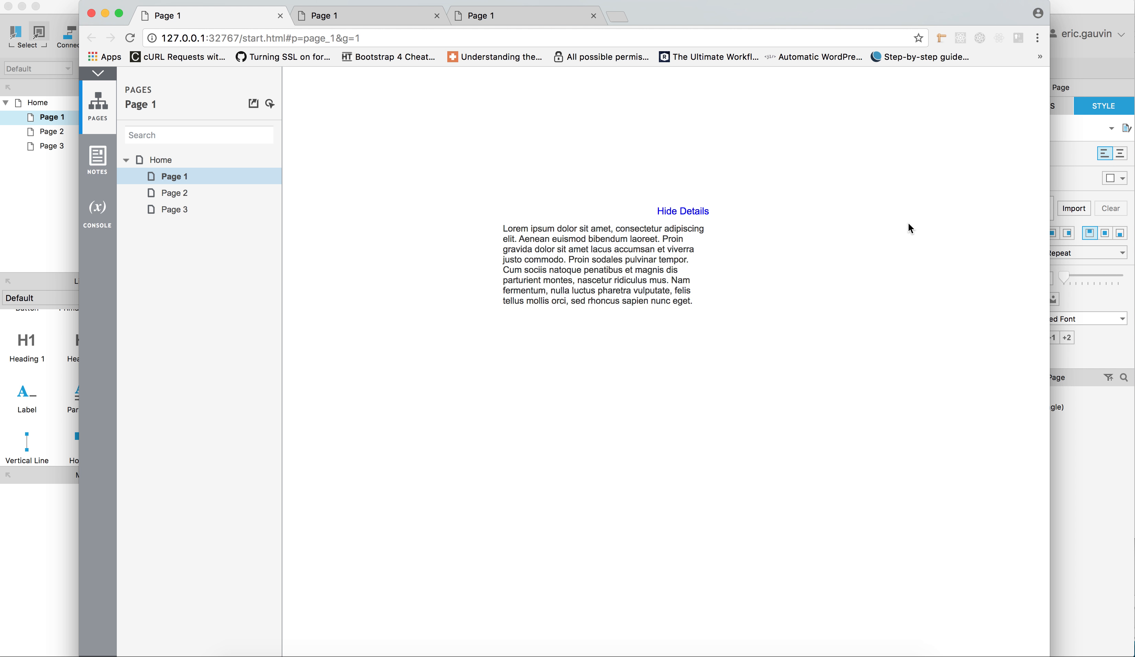
click(683, 214)
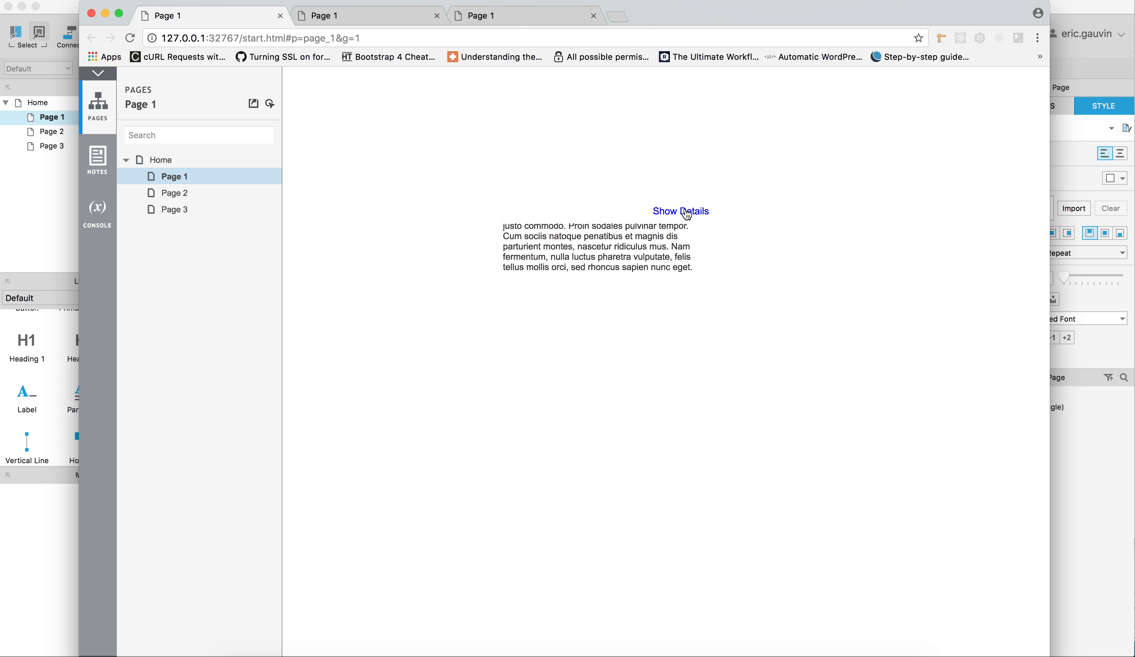
click(702, 215)
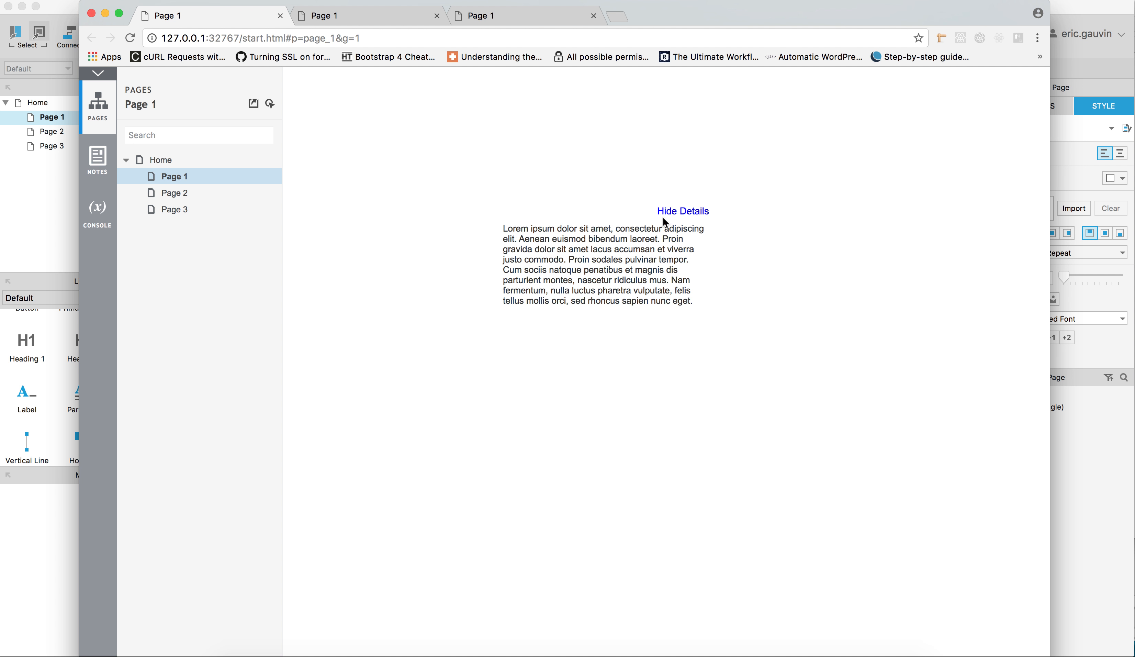
click(702, 216)
click(696, 214)
click(679, 214)
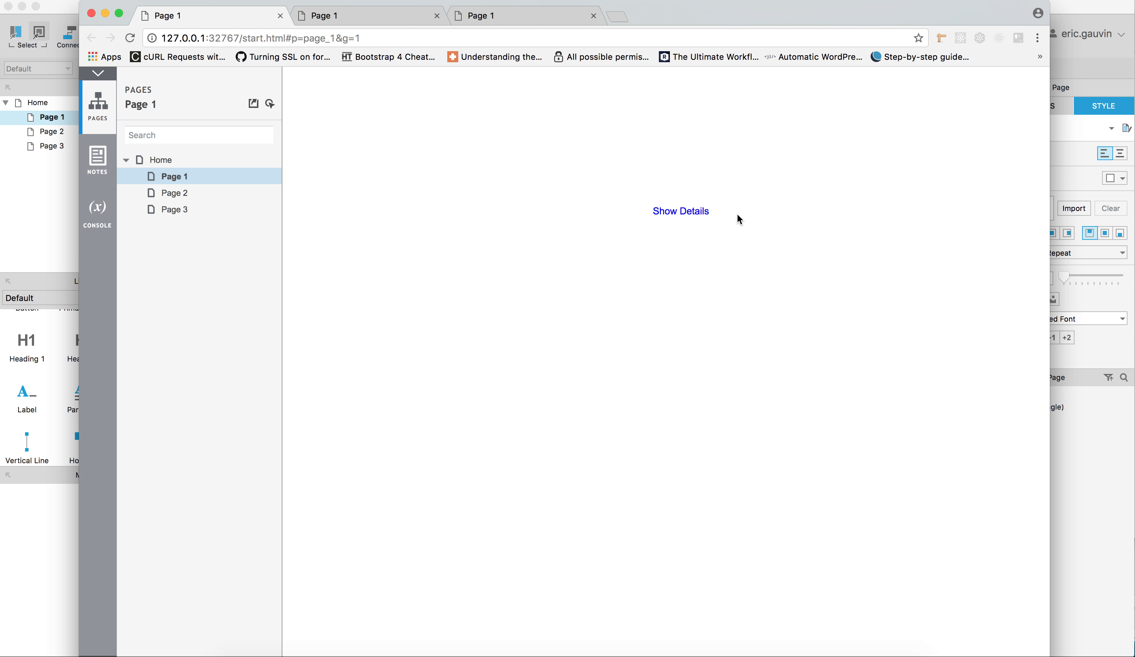
click(684, 211)
click(689, 214)
click(686, 213)
click(701, 215)
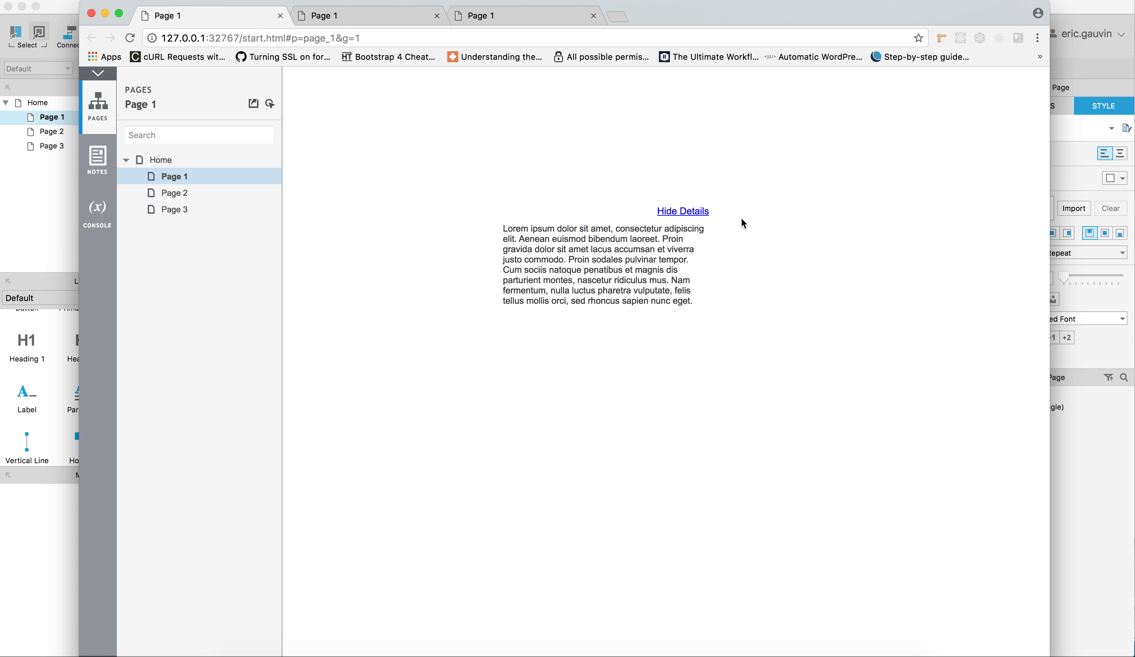
Step: Close all the open Page 1 preview tabs and return to Axure RP
click(280, 15)
click(282, 15)
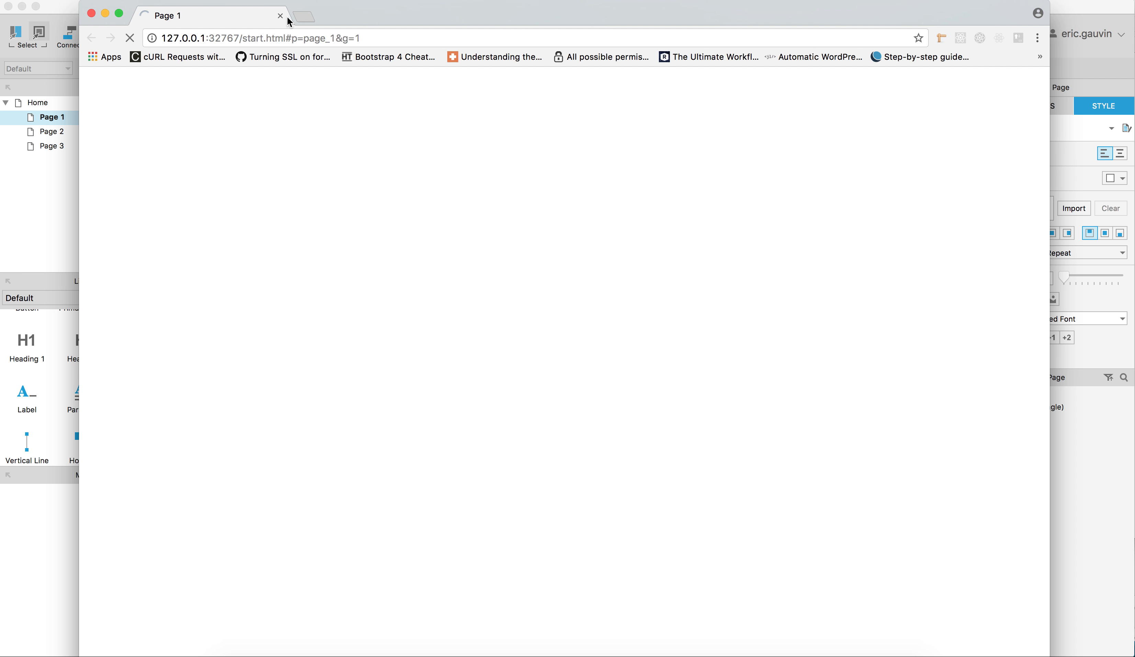
click(280, 16)
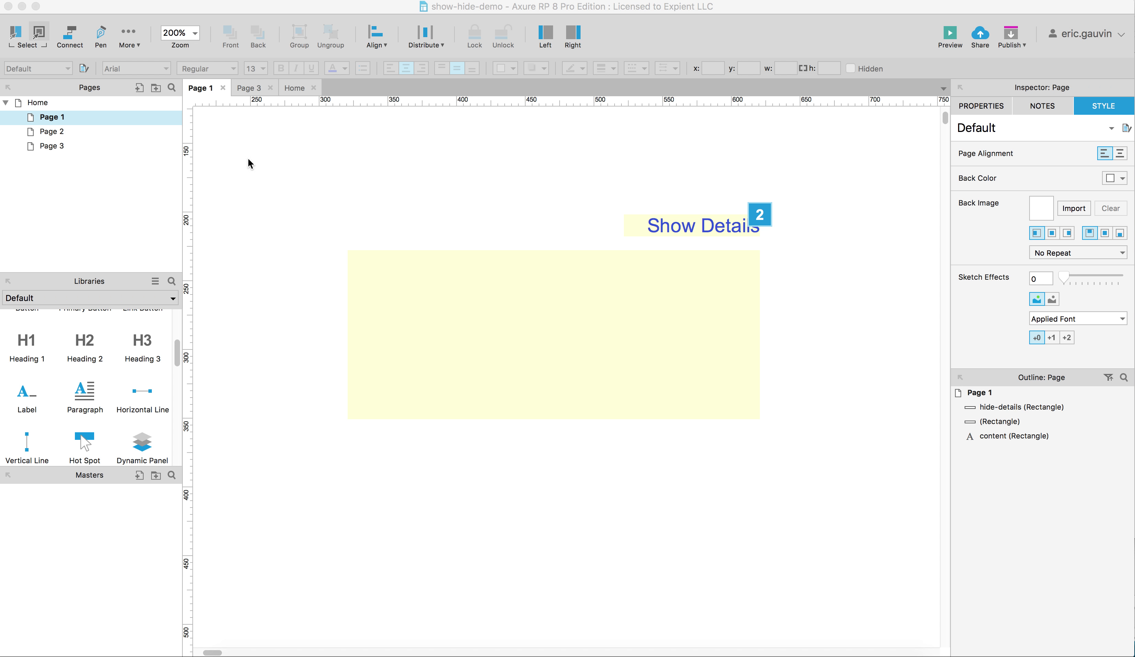
Step: Duplicate both links and the content paragraph twice, stacking the copies directly below the original with the last set at Y 267
drag(248, 158, 762, 344)
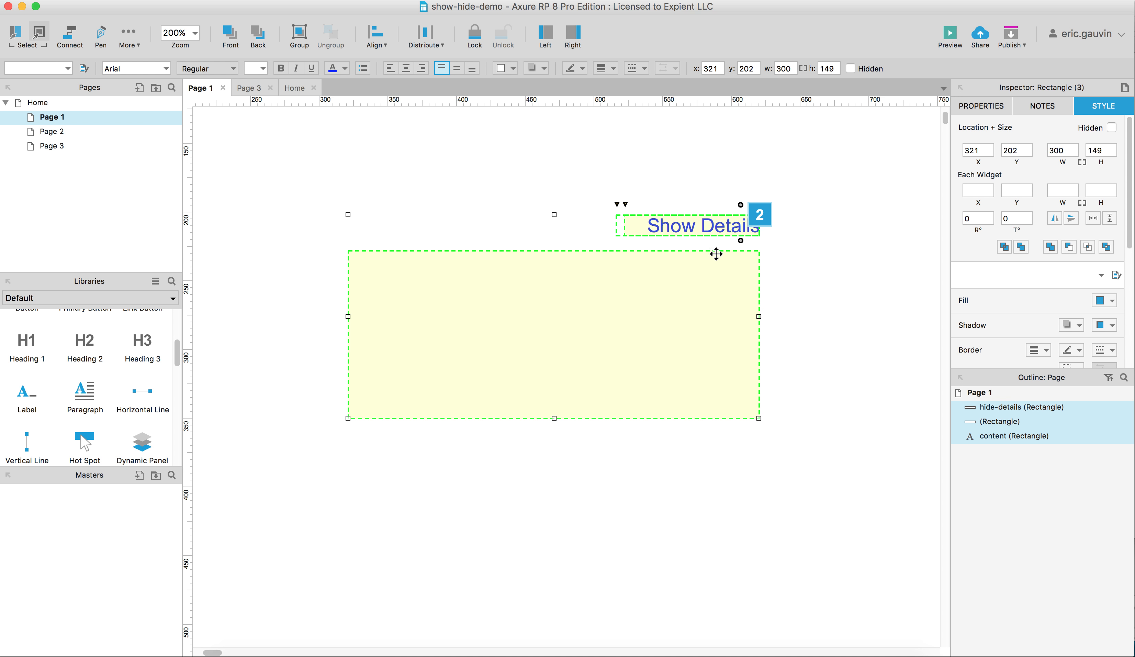
scroll(795, 275, down, 3)
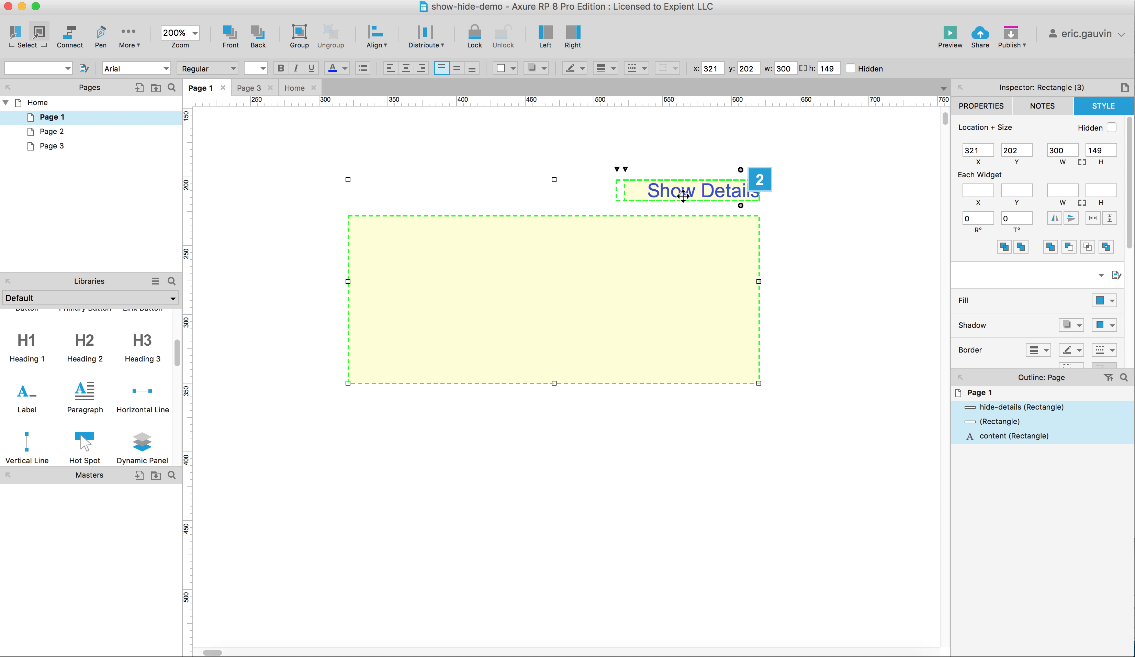
drag(687, 192, 700, 278)
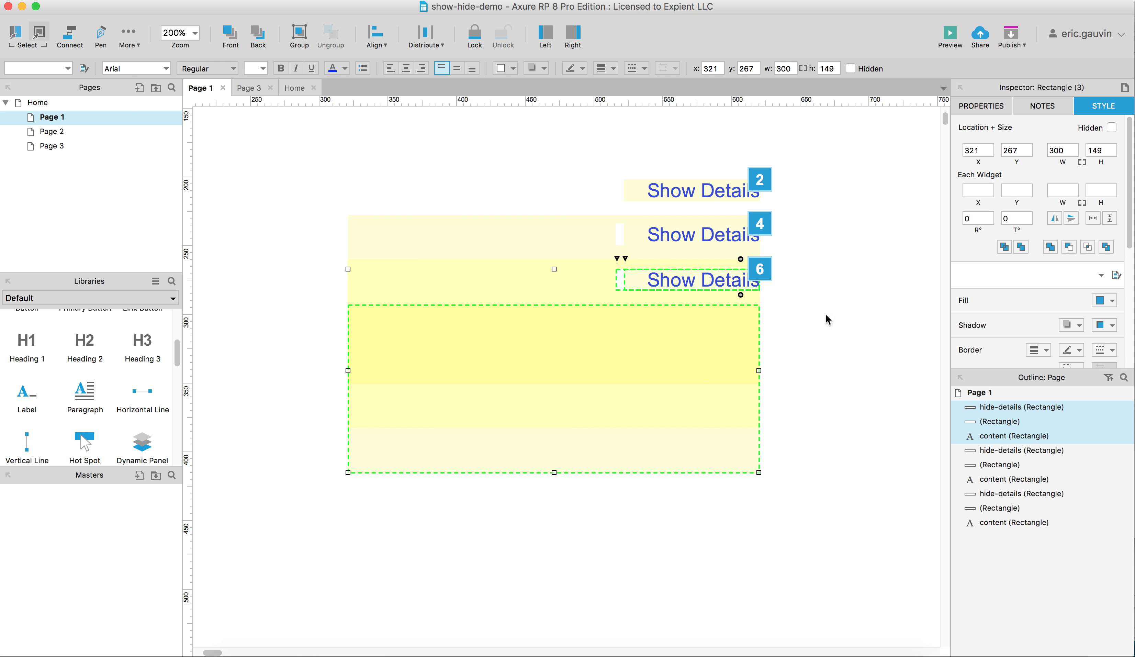
click(882, 309)
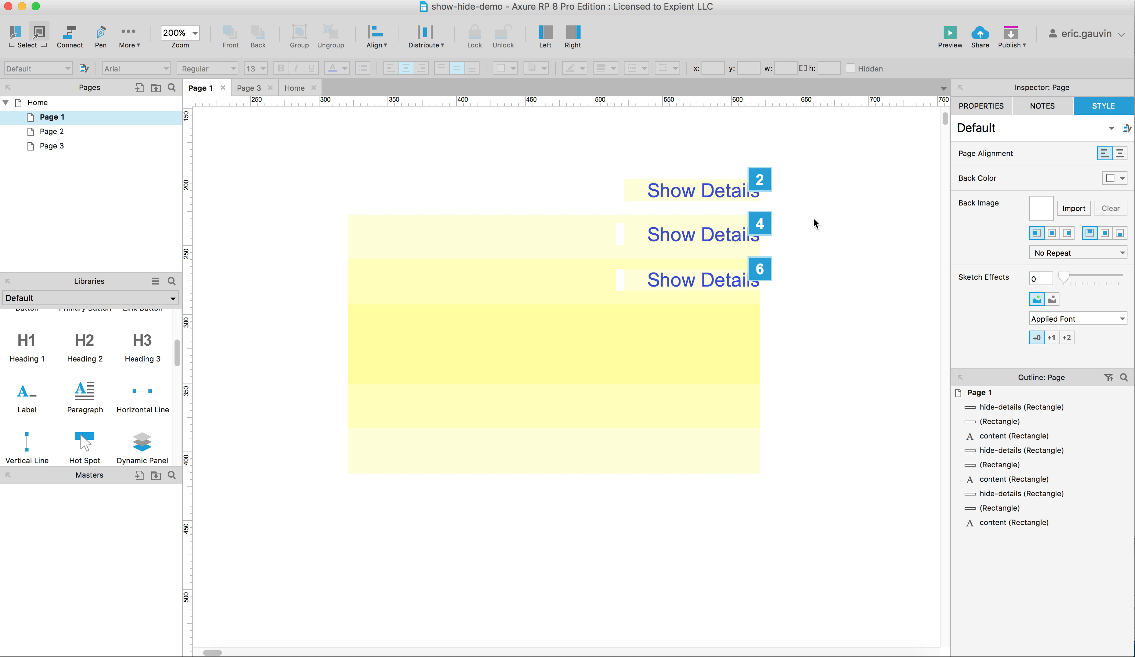
Step: Preview Page 1, expand the details sections from first to last, and collapse them in reverse order
key(super+period)
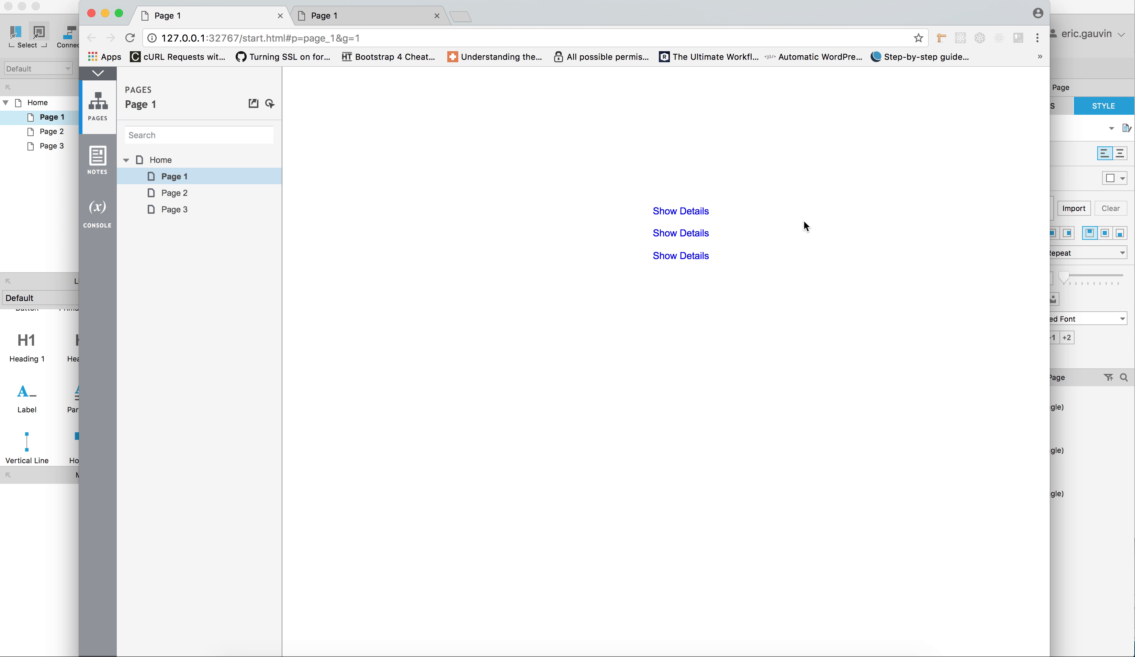
click(686, 212)
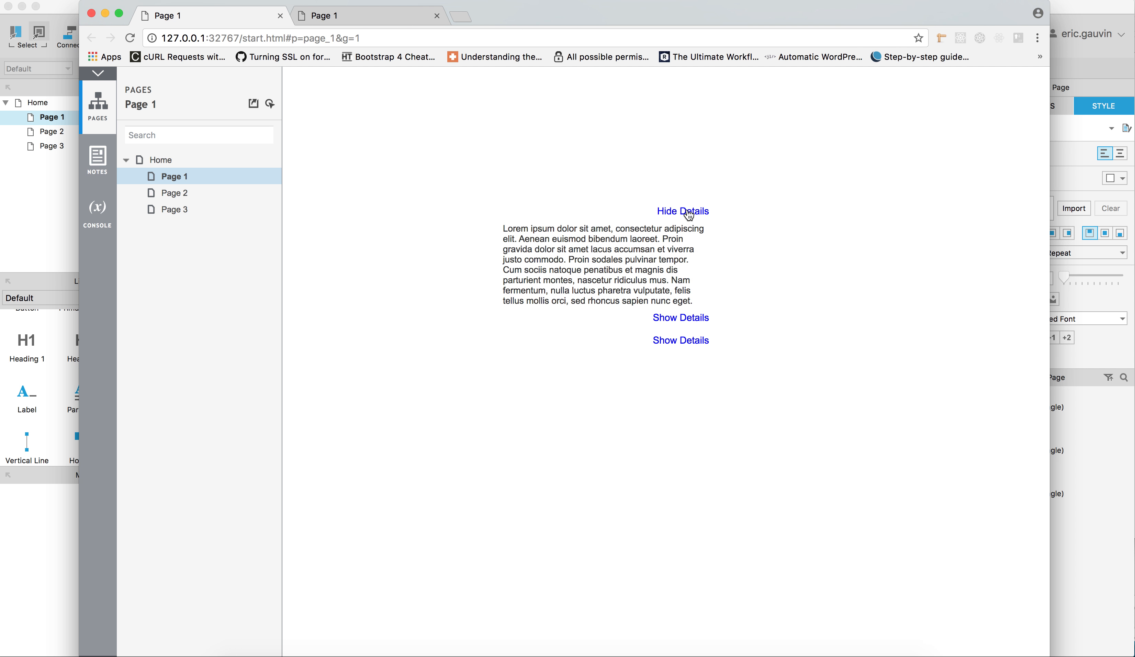
click(678, 320)
click(702, 428)
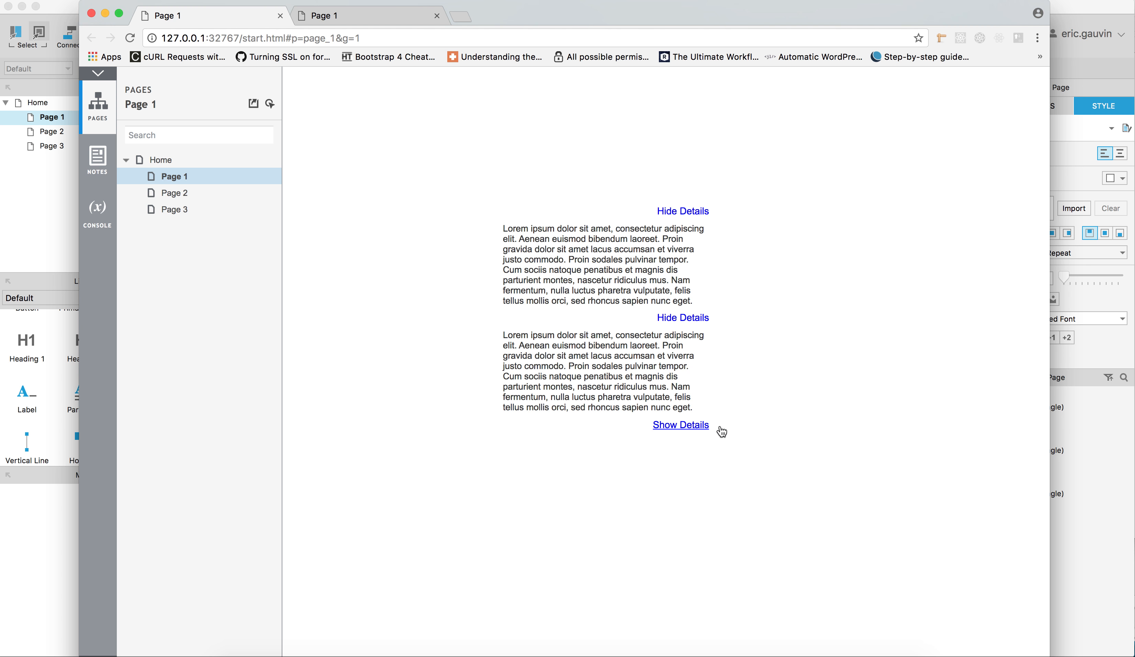
click(680, 424)
click(681, 316)
click(685, 211)
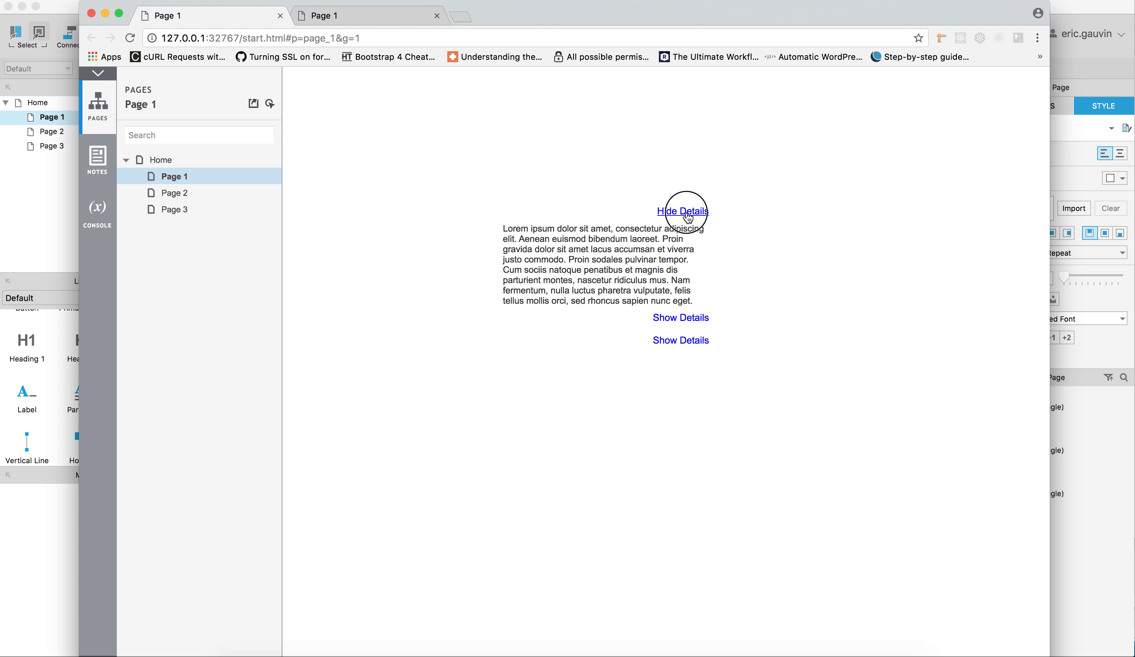
Step: Expand all three sections again in the preview and collapse them from the third up to the first
click(694, 214)
click(691, 317)
click(697, 426)
click(692, 427)
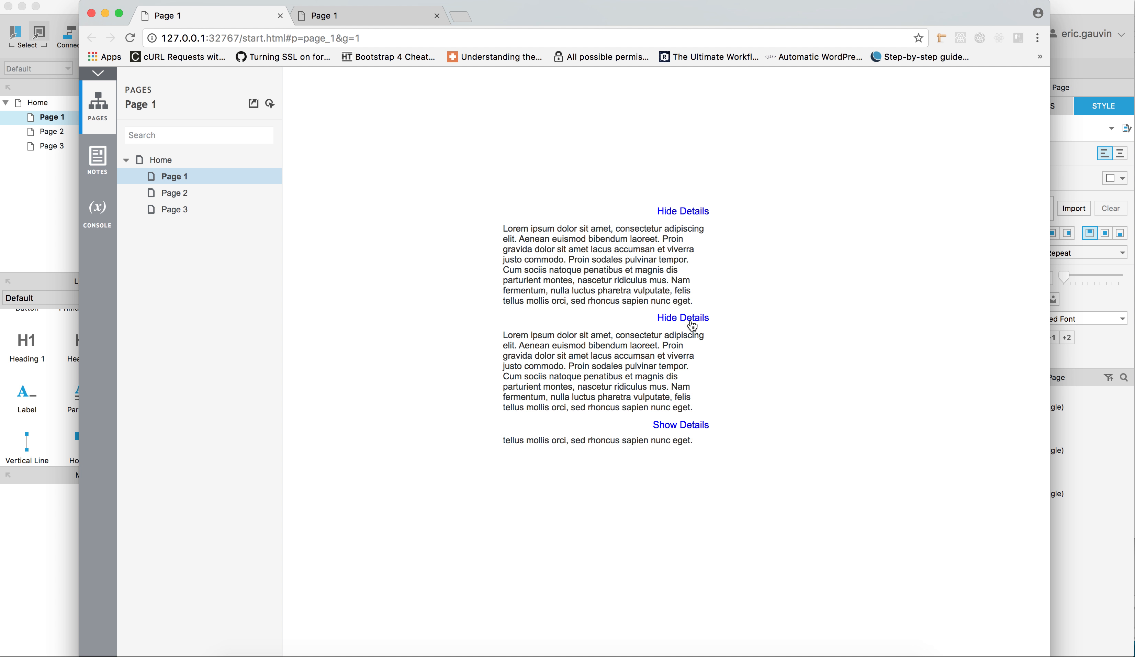
click(692, 318)
click(691, 212)
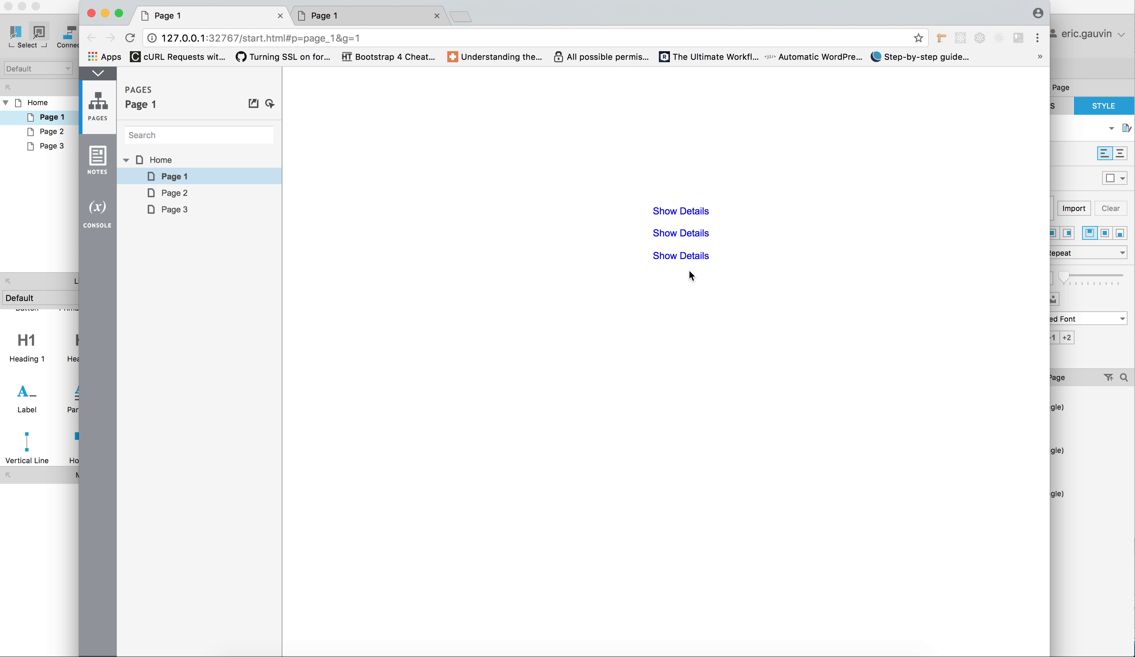
Step: Test mixed order in the preview: show the second, third and first sections, and hide the first and second
click(680, 235)
click(678, 339)
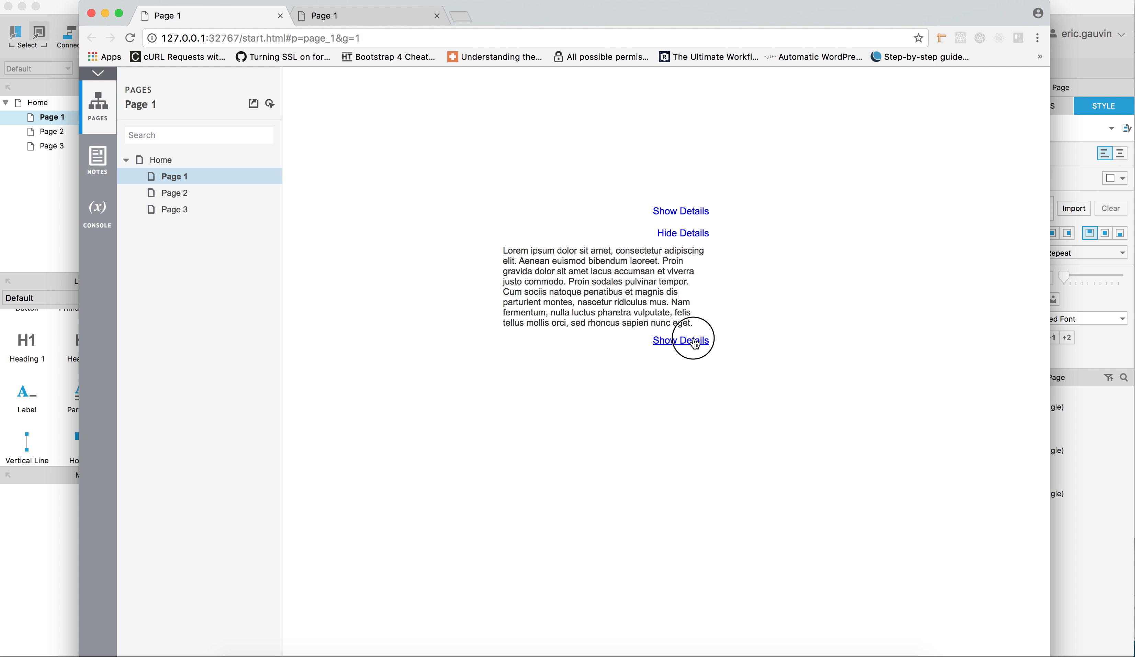
click(691, 220)
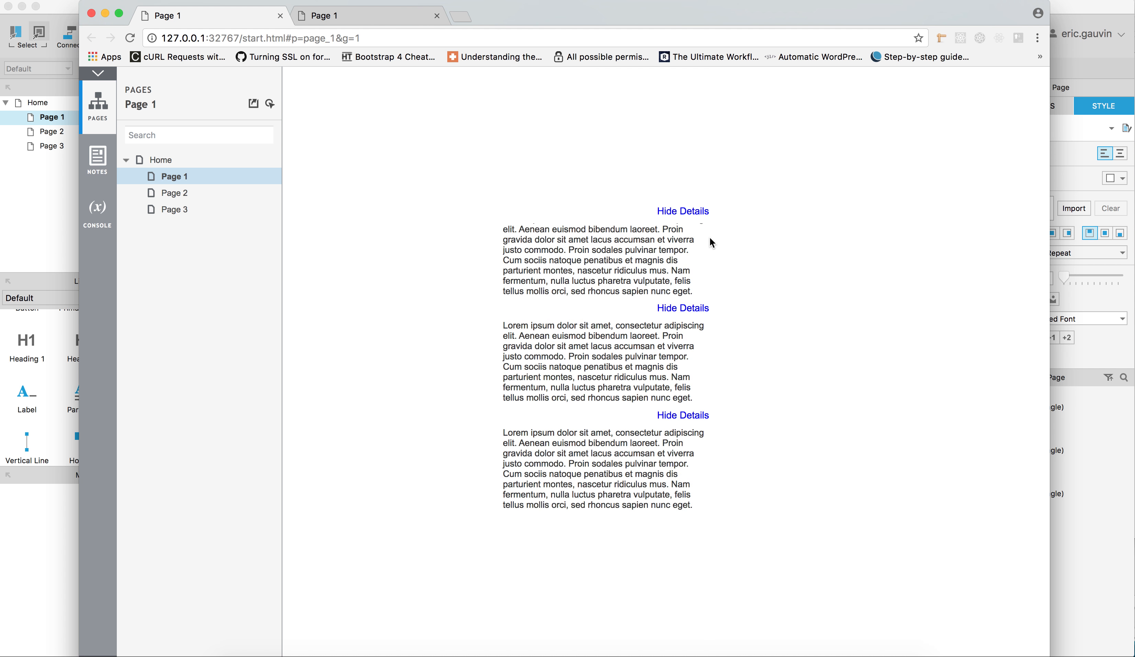
click(690, 220)
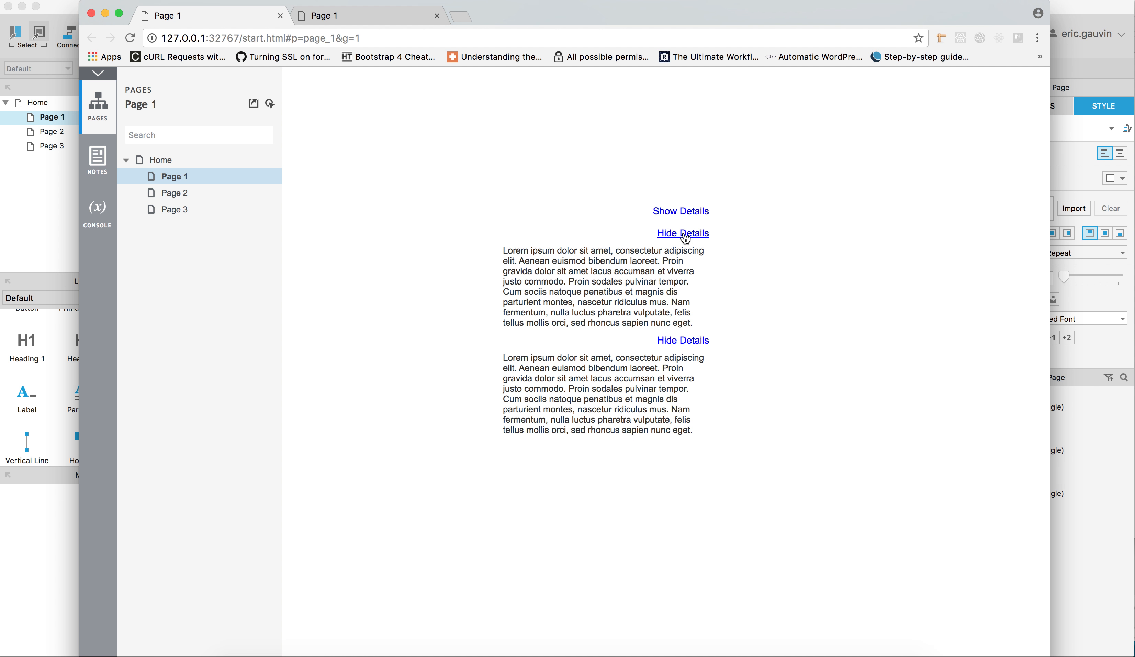
click(684, 233)
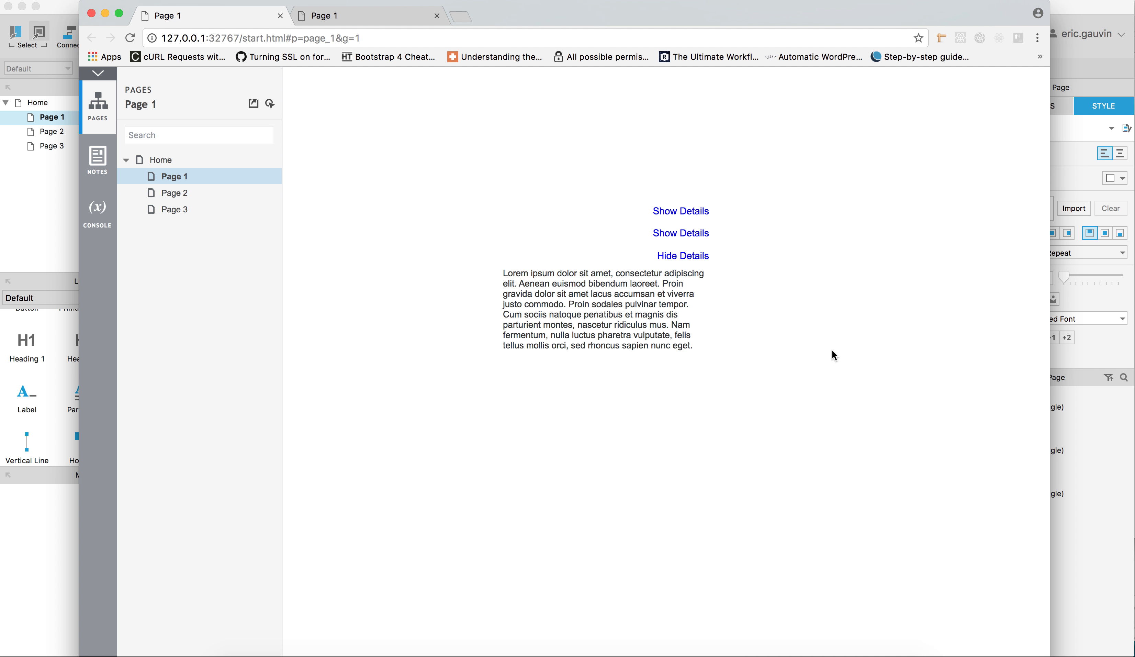